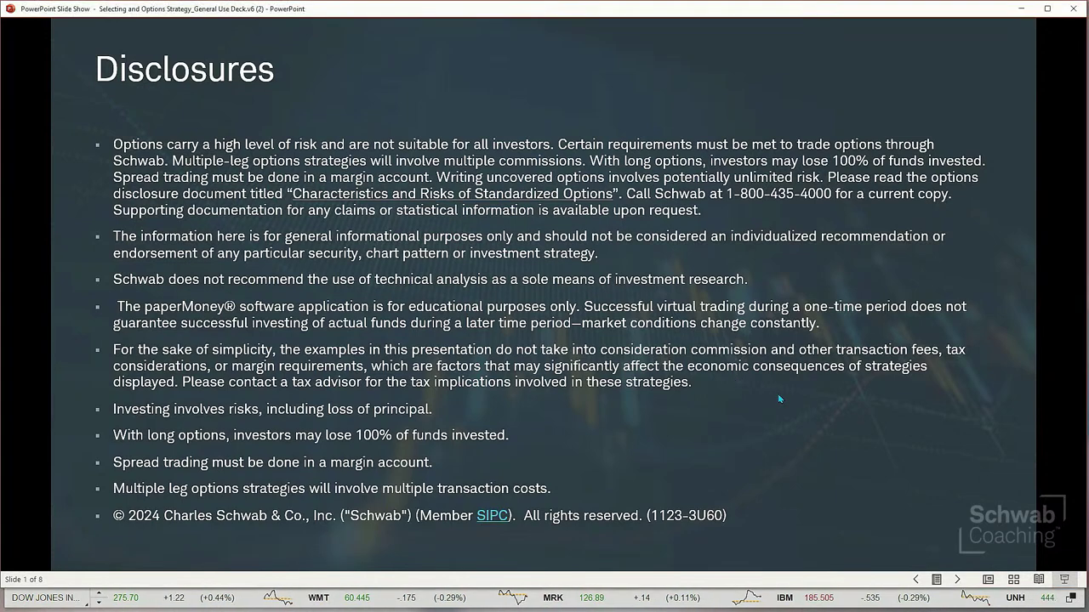
Advance the slide show past the disclosures to the types of option strategies, and switch to the thinkorswim trading platform.
key(Right)
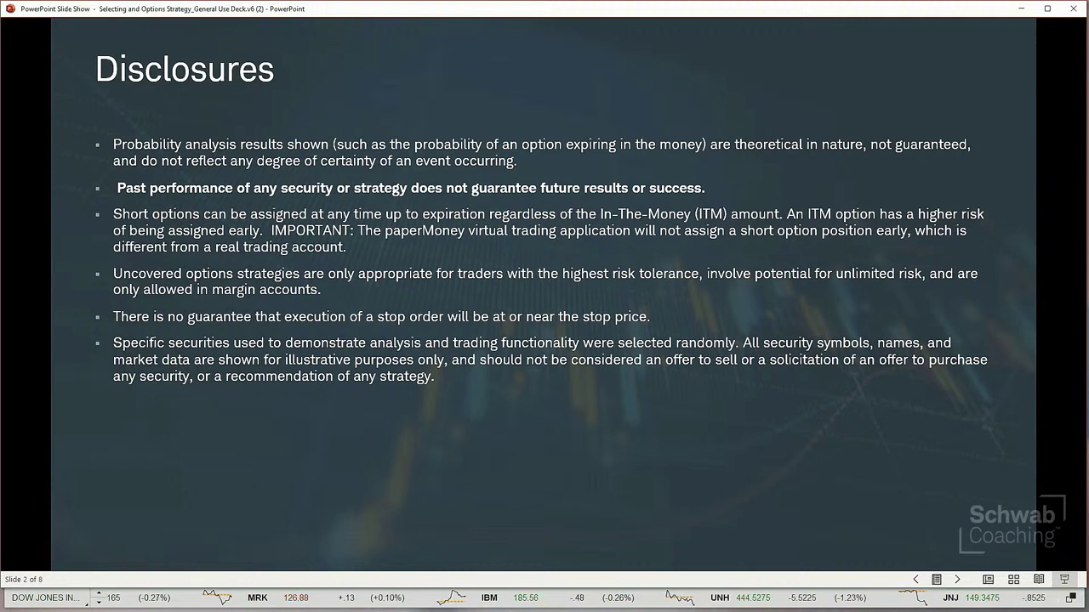
key(Right)
key(Right)
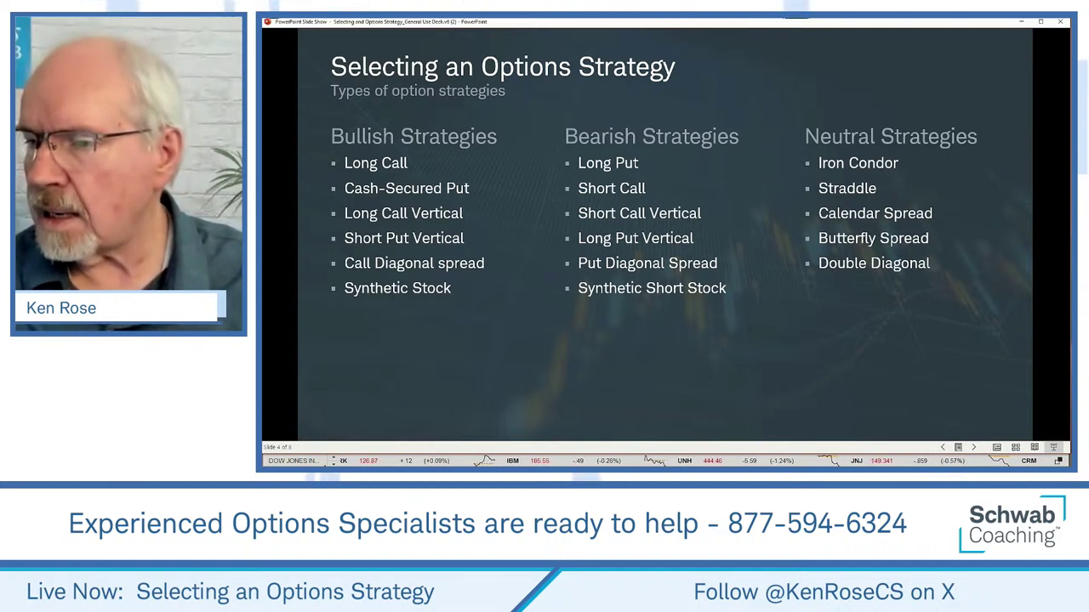
key(alt+Tab)
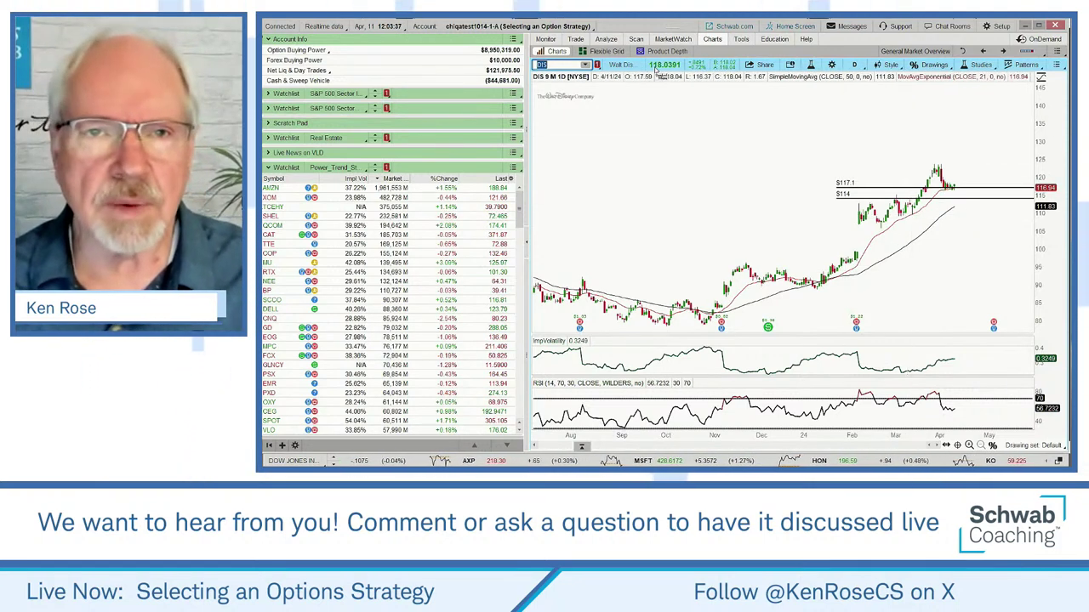
Open the Power_Trend_Stocks scan in Stock Hacker and review the thinkScript of its custom study filter, closing it without changes.
mouse_move(638, 40)
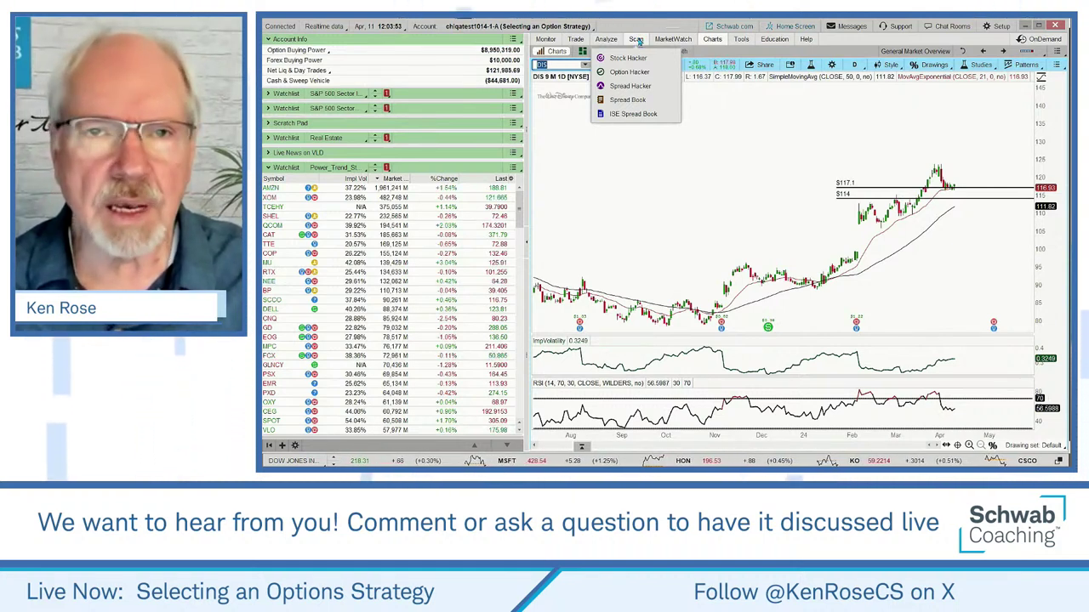
click(636, 40)
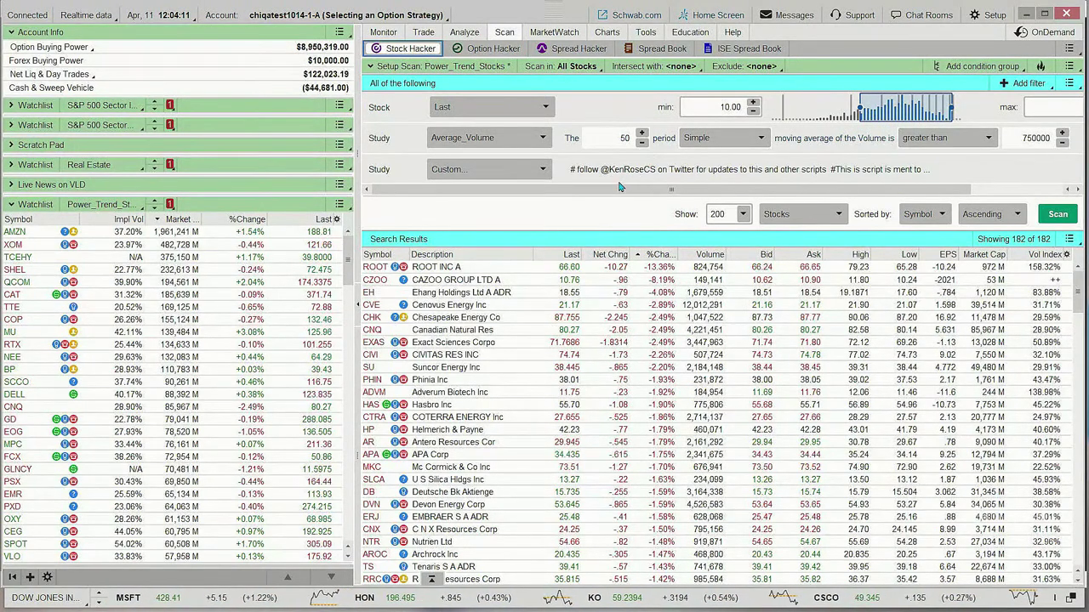
drag(640, 190, 732, 191)
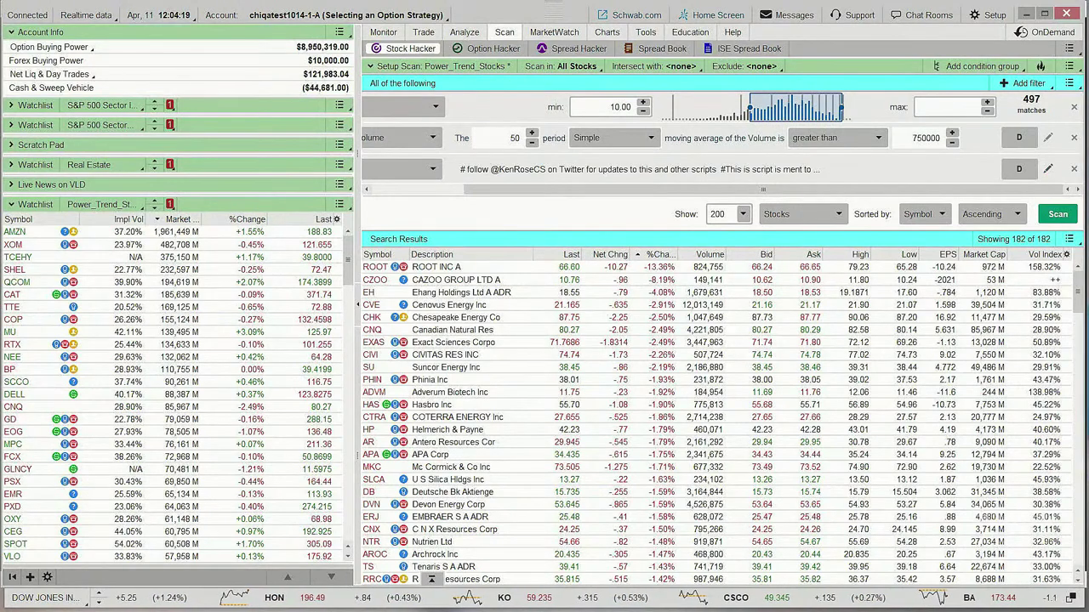
click(1048, 168)
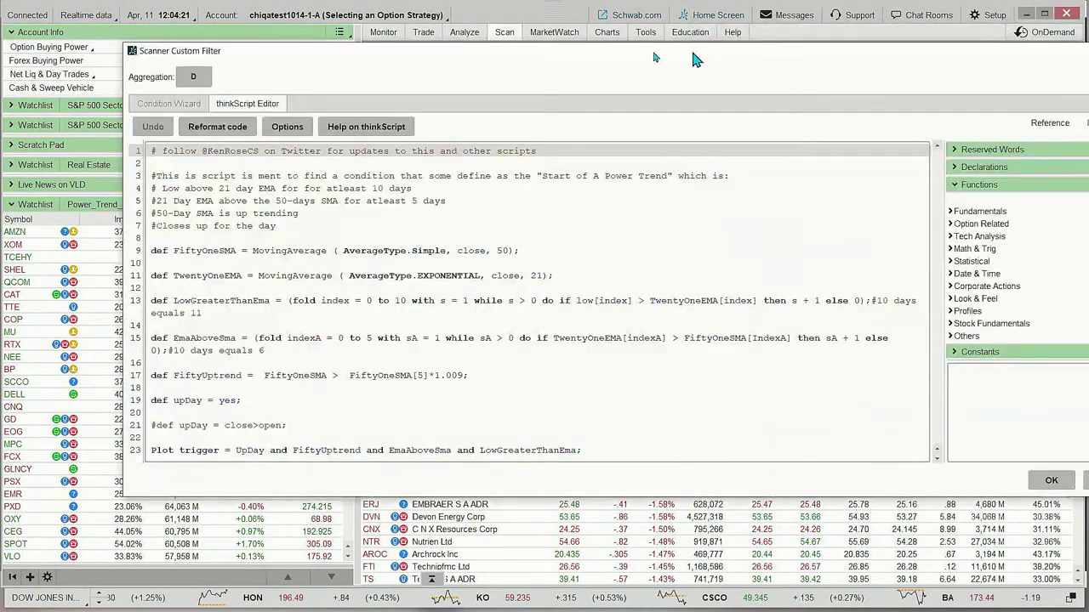
drag(618, 51, 636, 37)
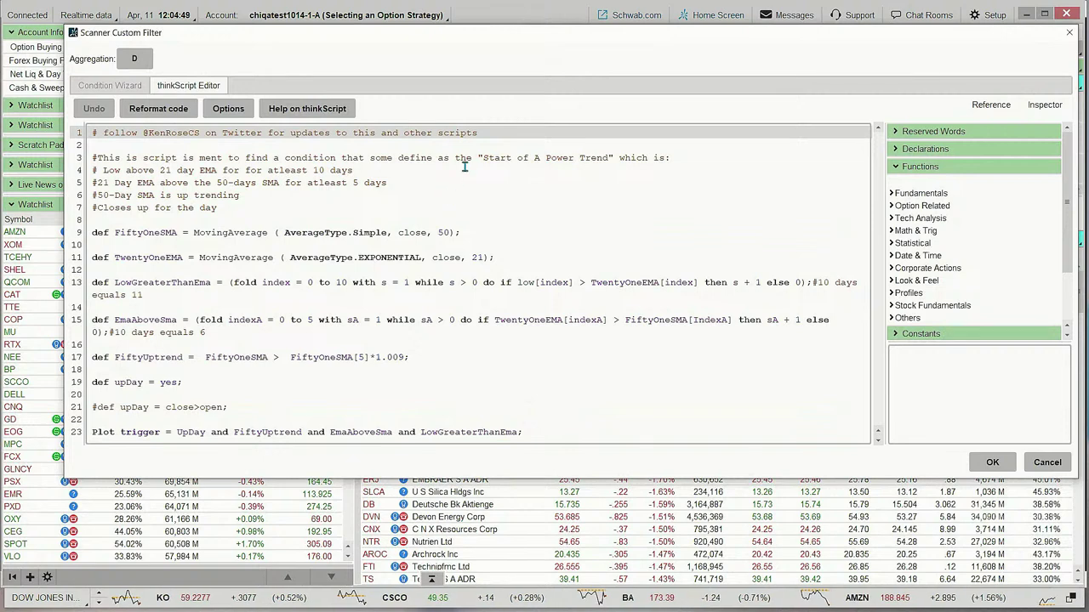
drag(466, 33, 458, 32)
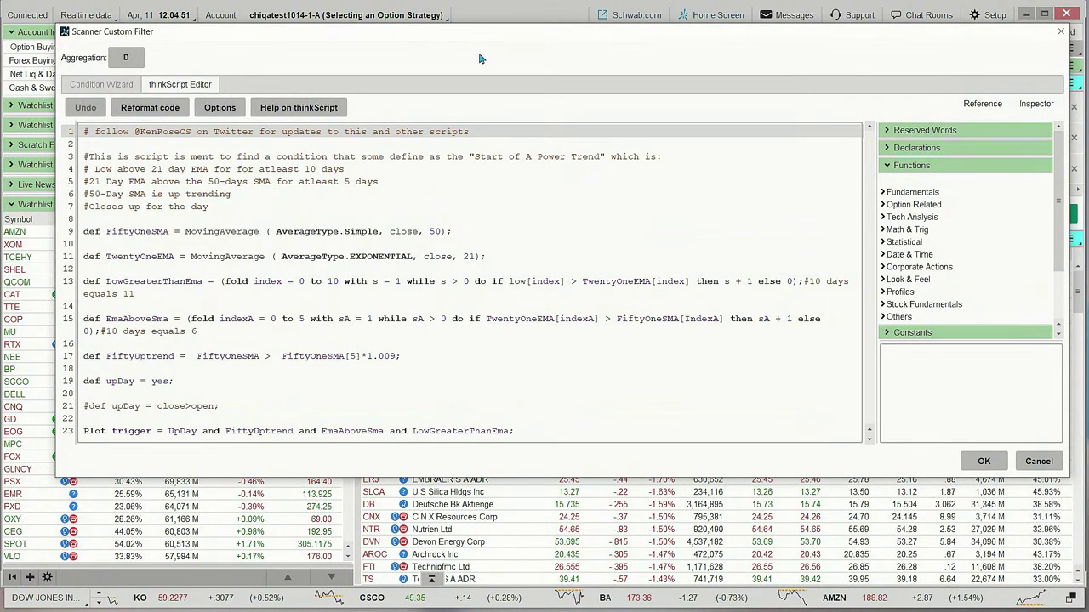
click(1037, 462)
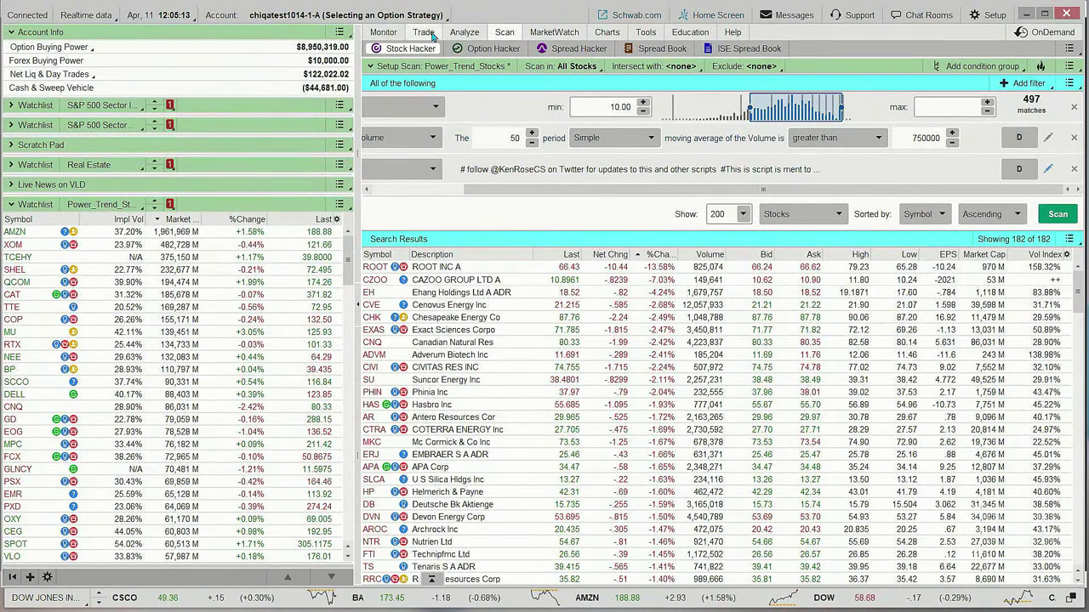
Review the price charts of the Power_Trend_Stocks watchlist symbols AMZN, XOM, TCEHY, SHEL, QCOM, CAT, TTE and COP.
mouse_move(432, 36)
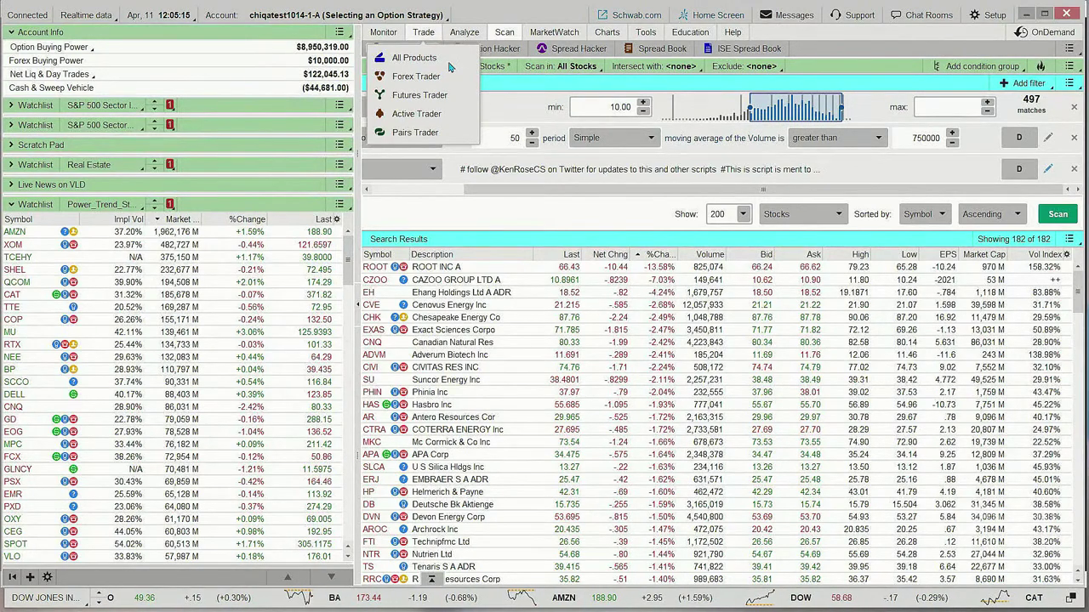
click(609, 37)
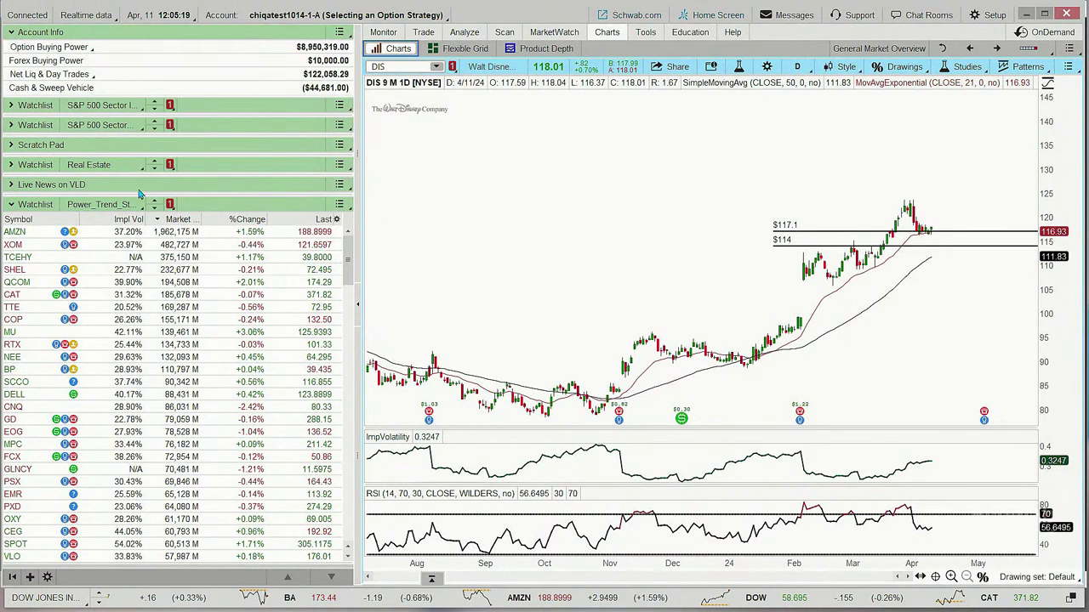
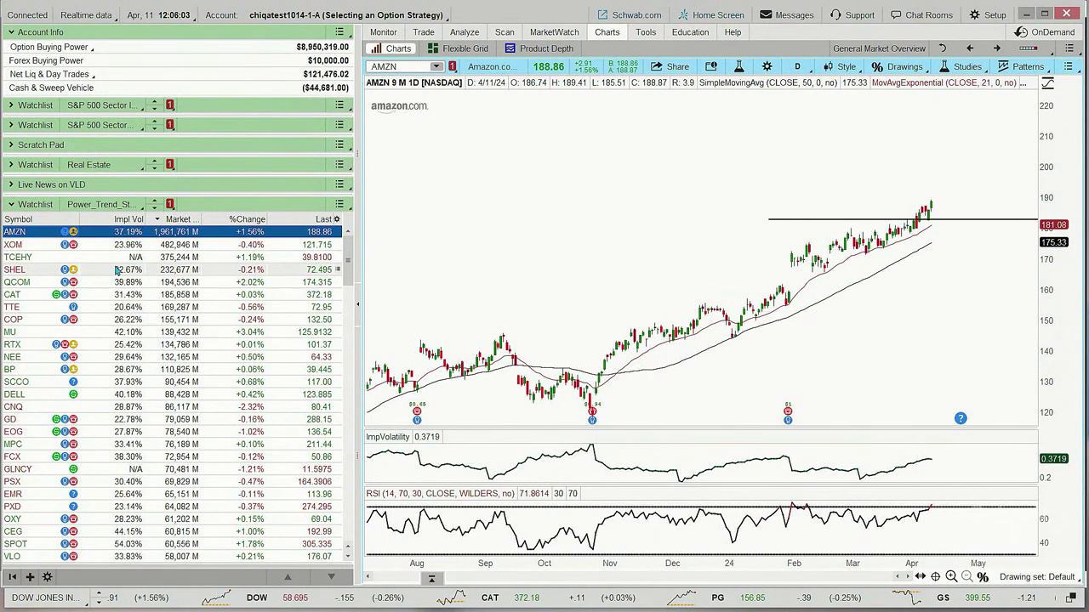
click(39, 246)
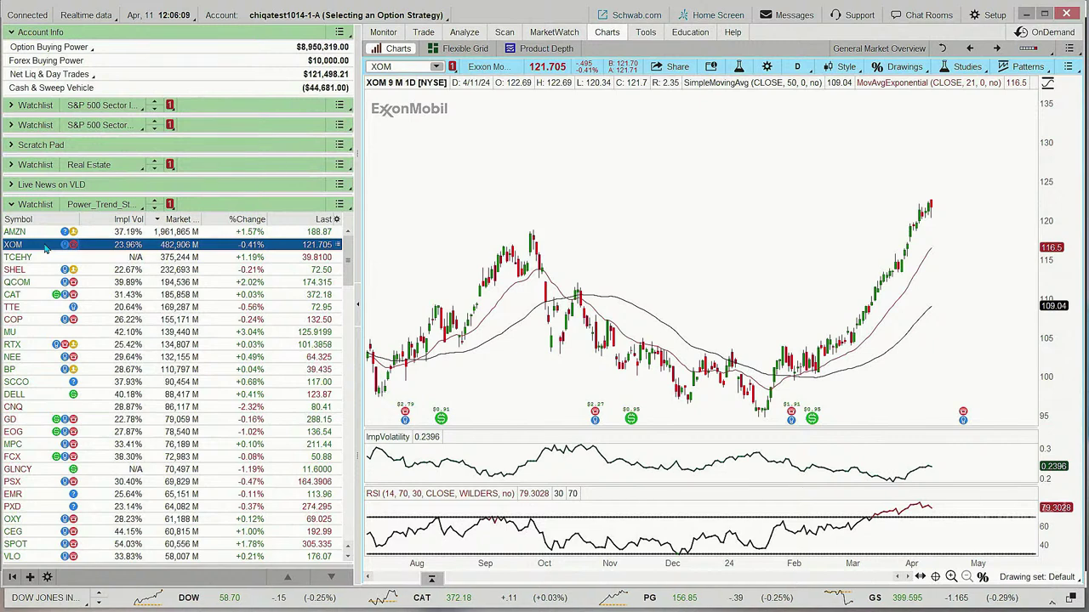
key(Down)
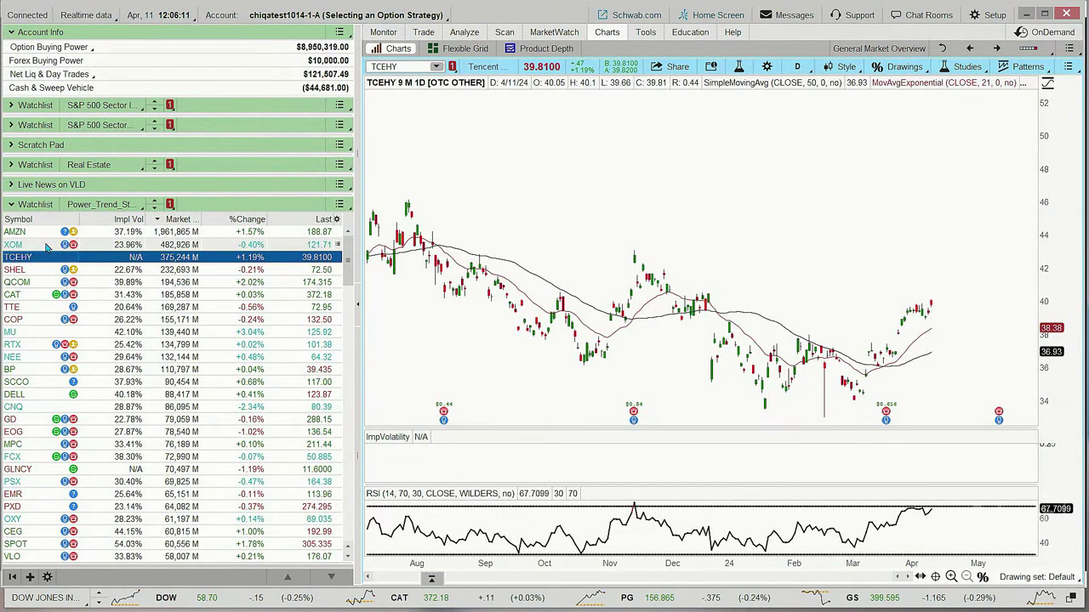
key(Down)
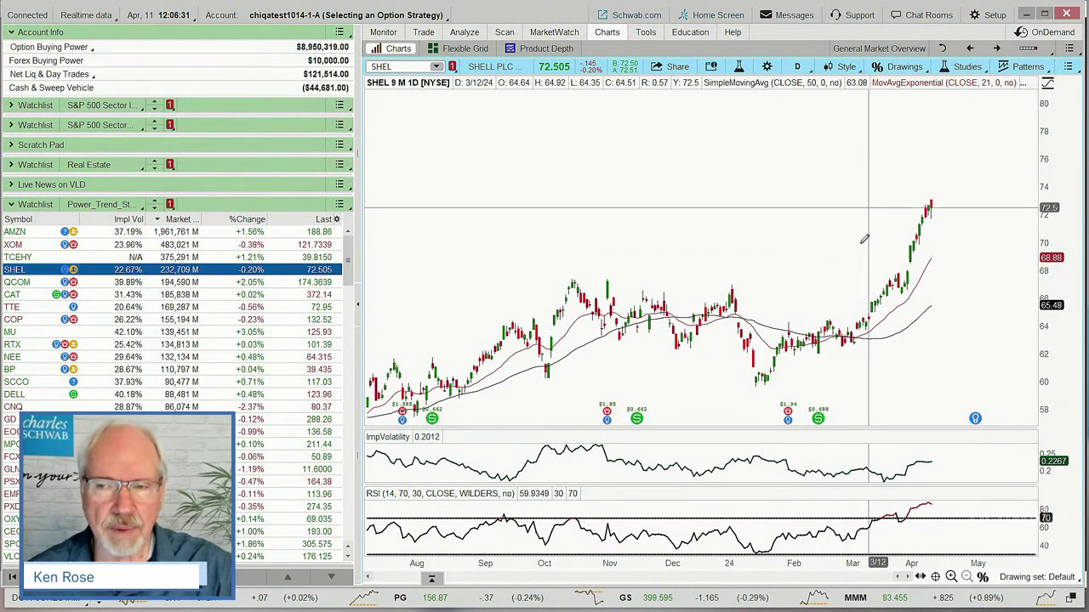
click(47, 284)
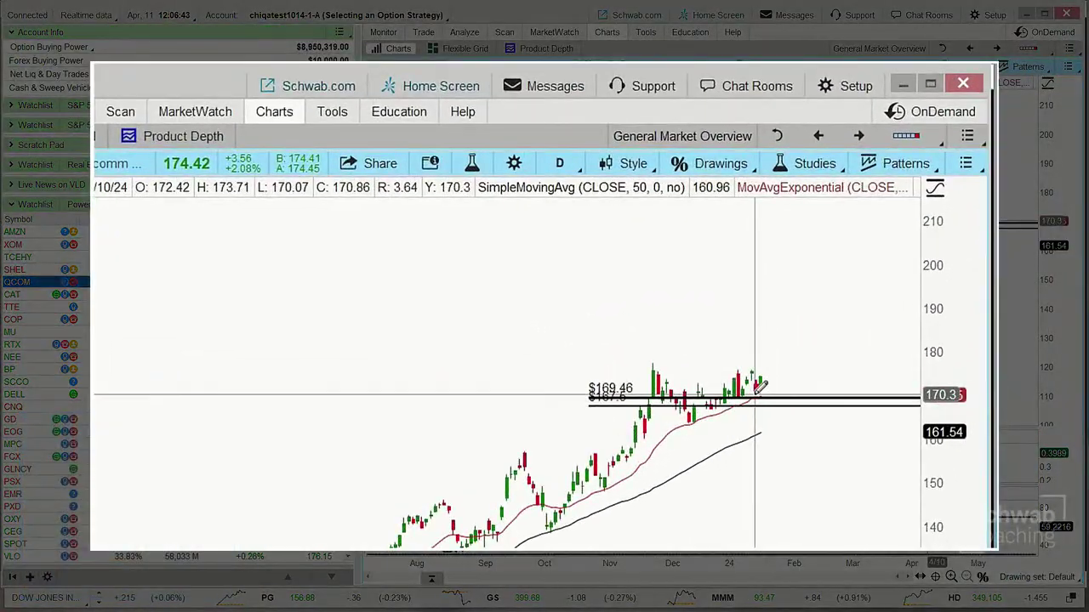
click(42, 294)
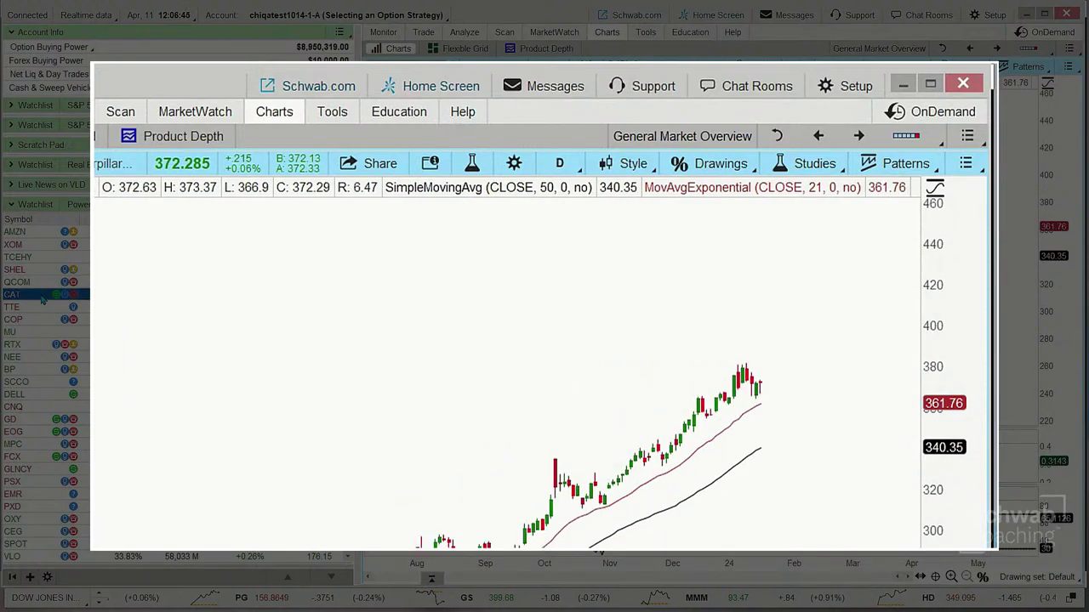
click(41, 308)
click(38, 320)
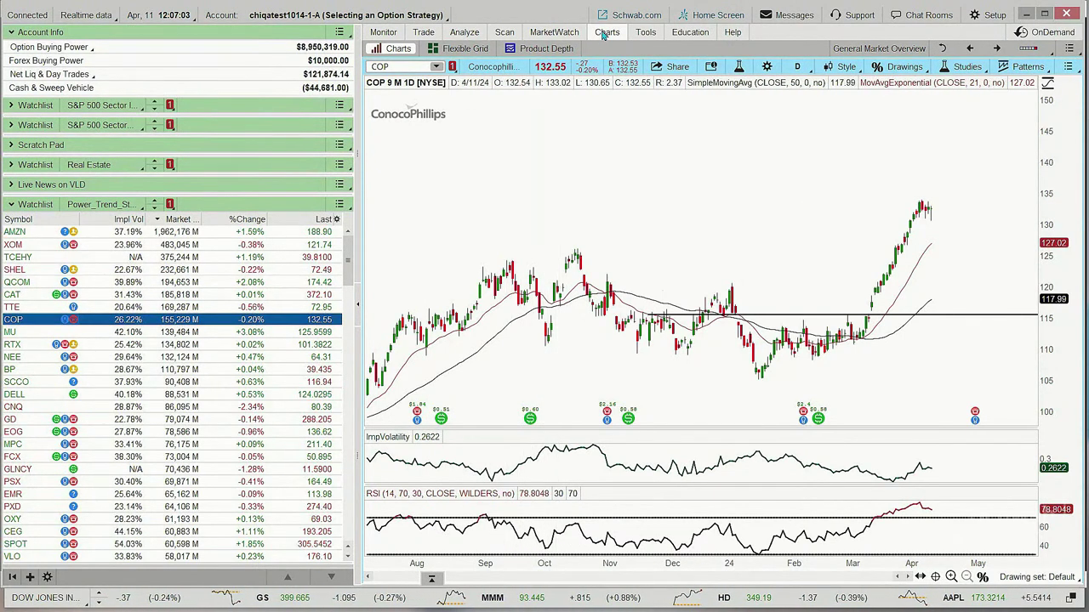
Open COP's option chain, collapse the 26 APR 24 series and examine the 24 MAY 24 weekly series.
mouse_move(425, 37)
click(424, 34)
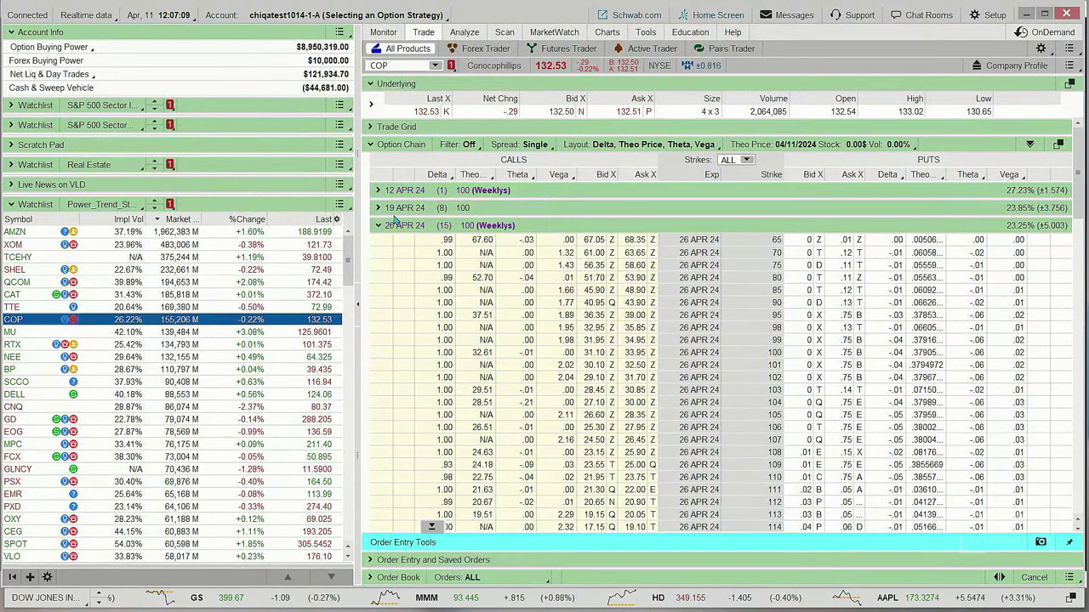
click(378, 227)
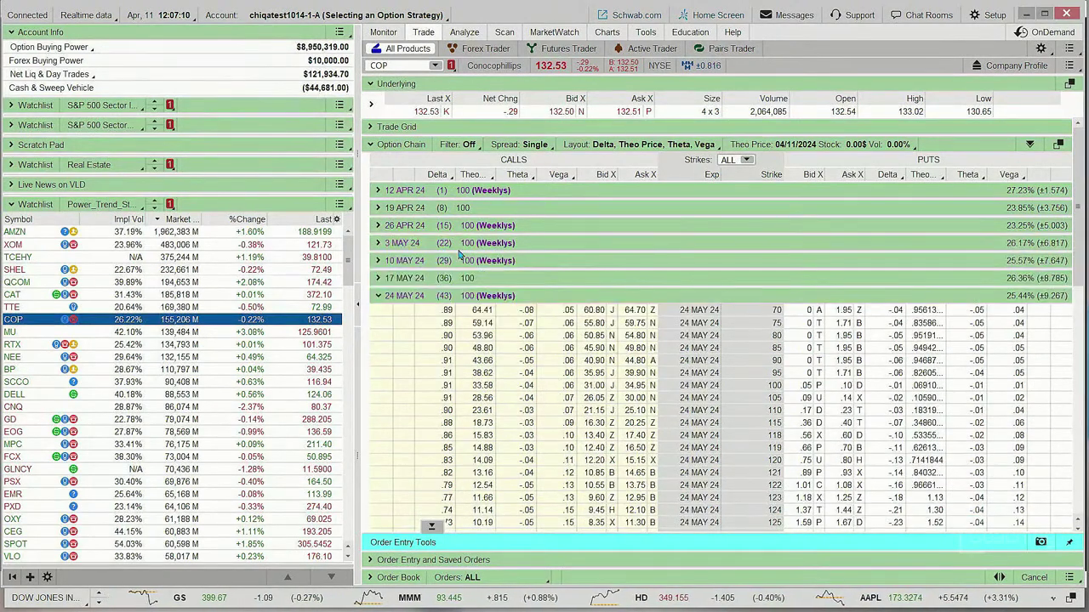
click(379, 296)
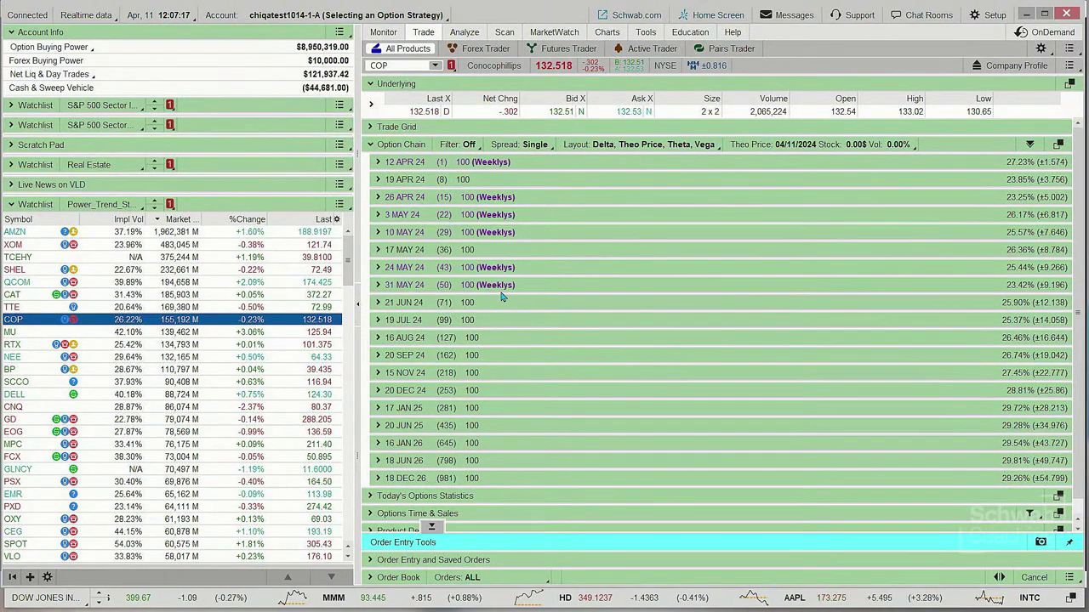
click(379, 267)
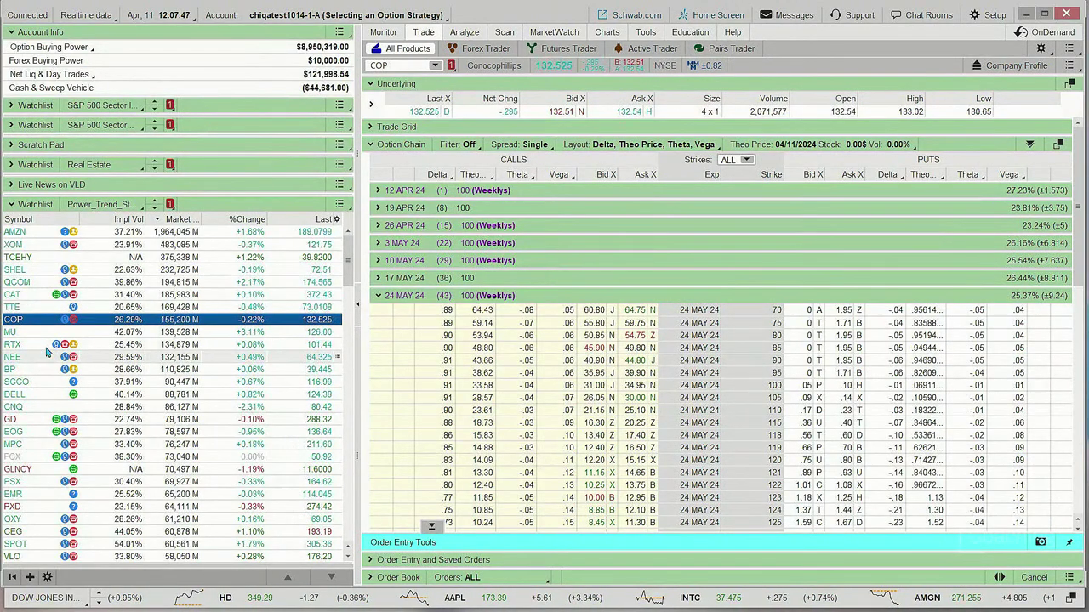
Select EOG in the watchlist, examine its 24 MAY 24 option chain, and display its price chart.
click(30, 433)
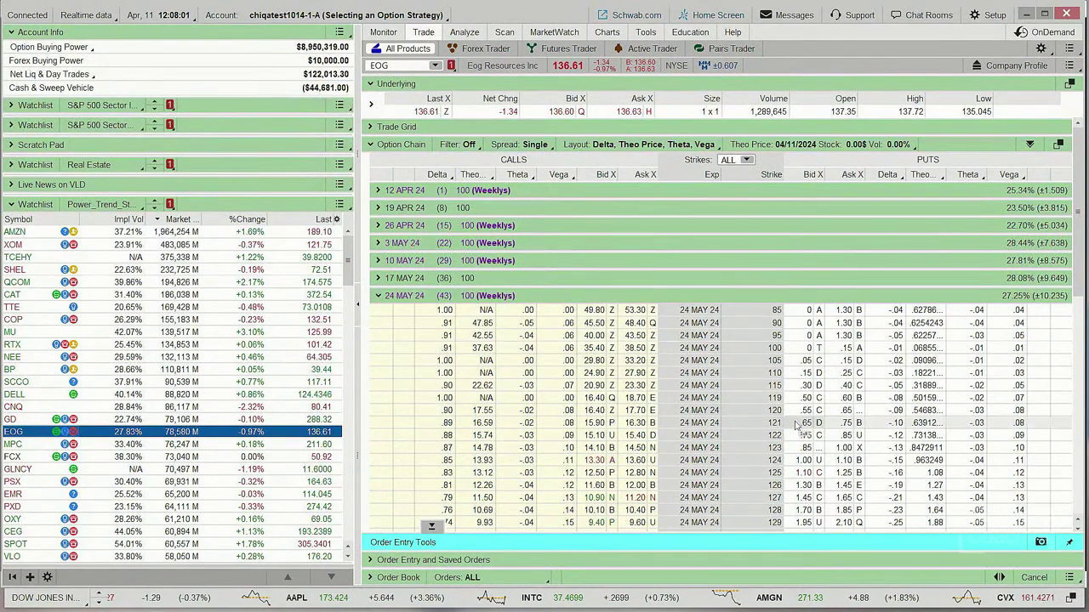
mouse_move(352, 281)
mouse_down()
mouse_move(337, 432)
mouse_move(345, 531)
mouse_move(360, 266)
mouse_up()
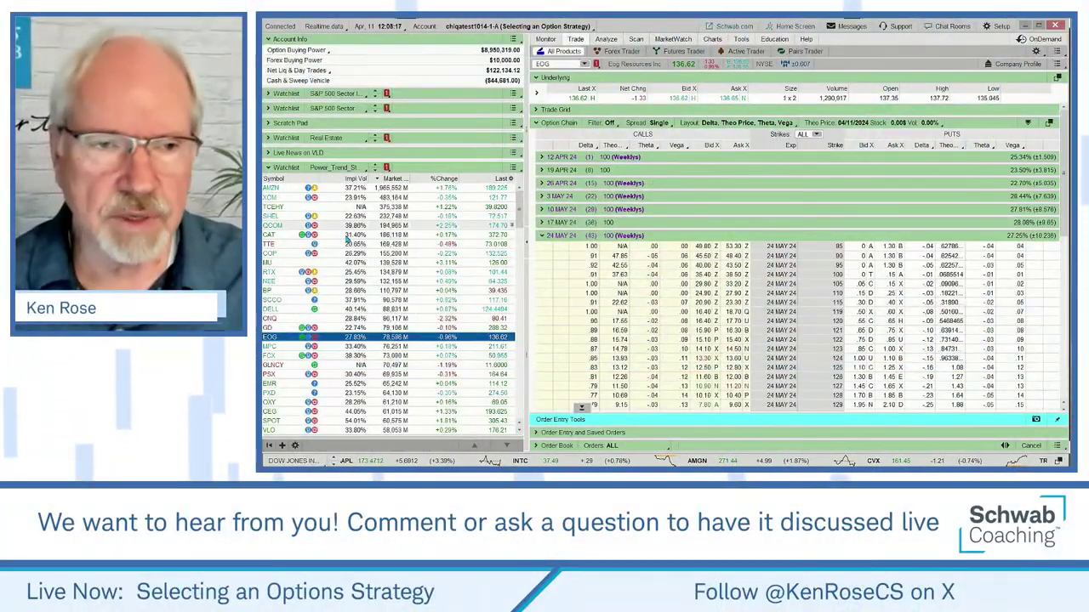
scroll(510, 229, down, 5)
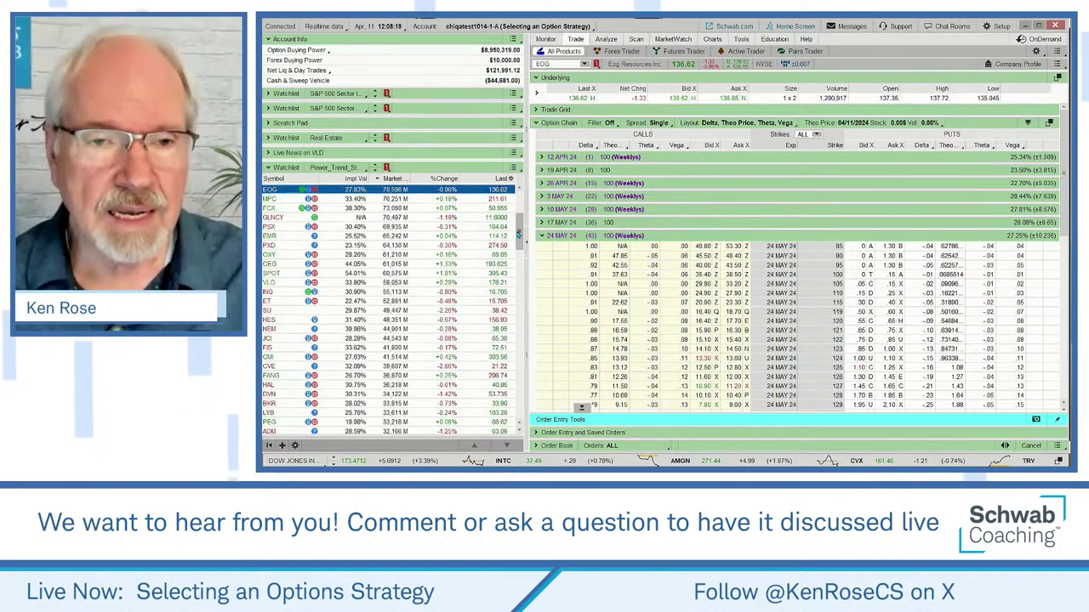
scroll(511, 255, down, 10)
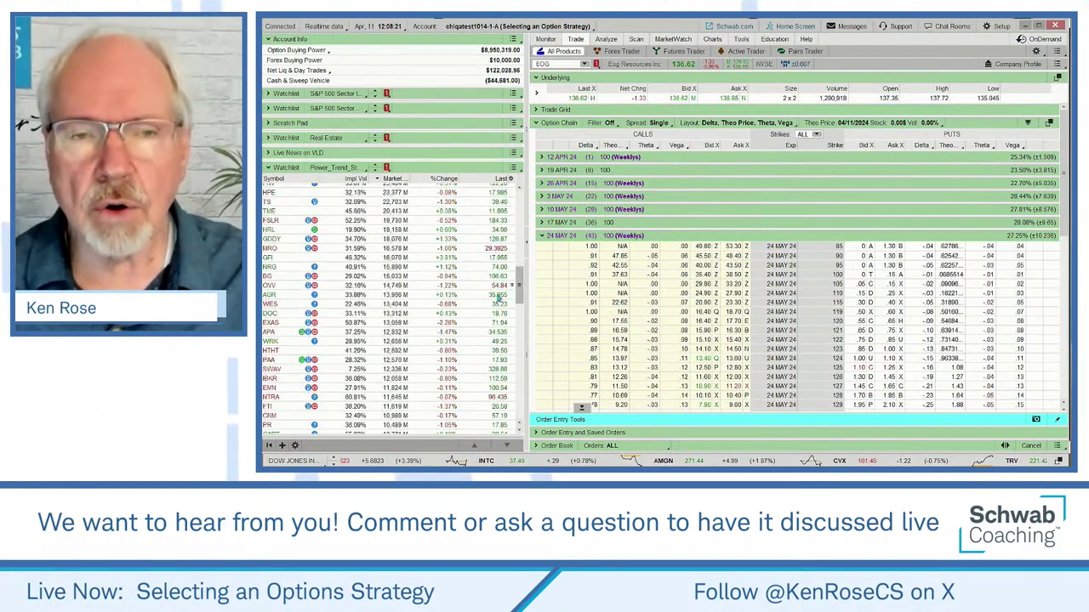
scroll(496, 338, up, 10)
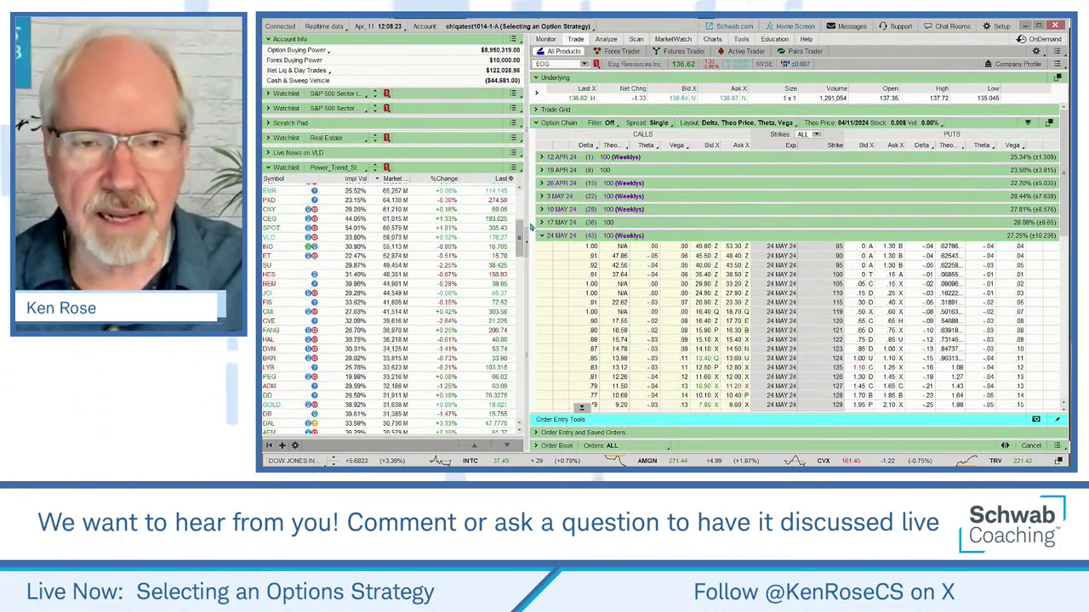
scroll(389, 306, up, 1)
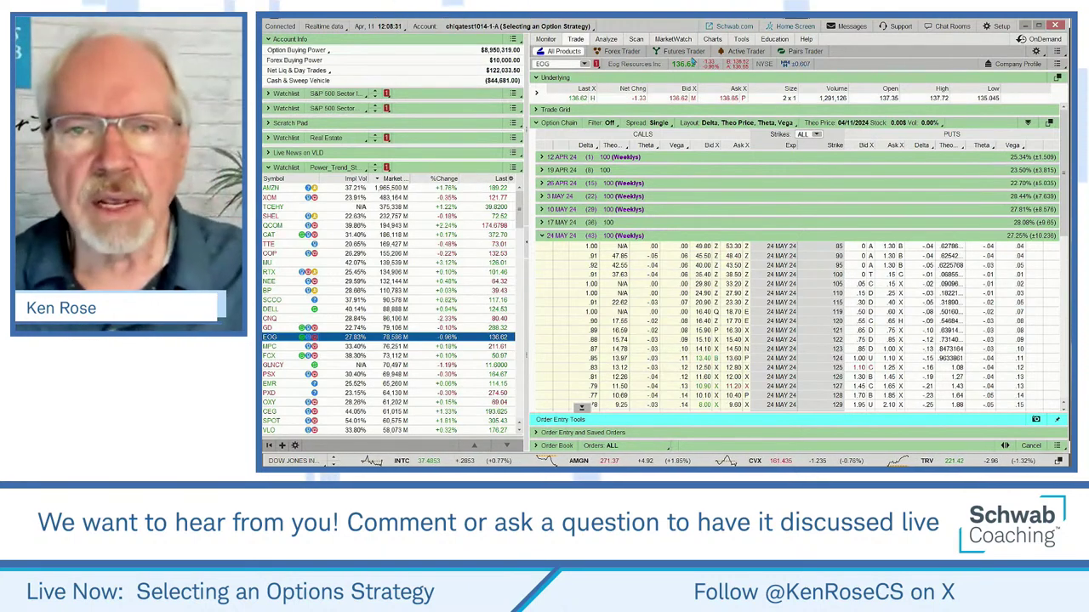
click(711, 39)
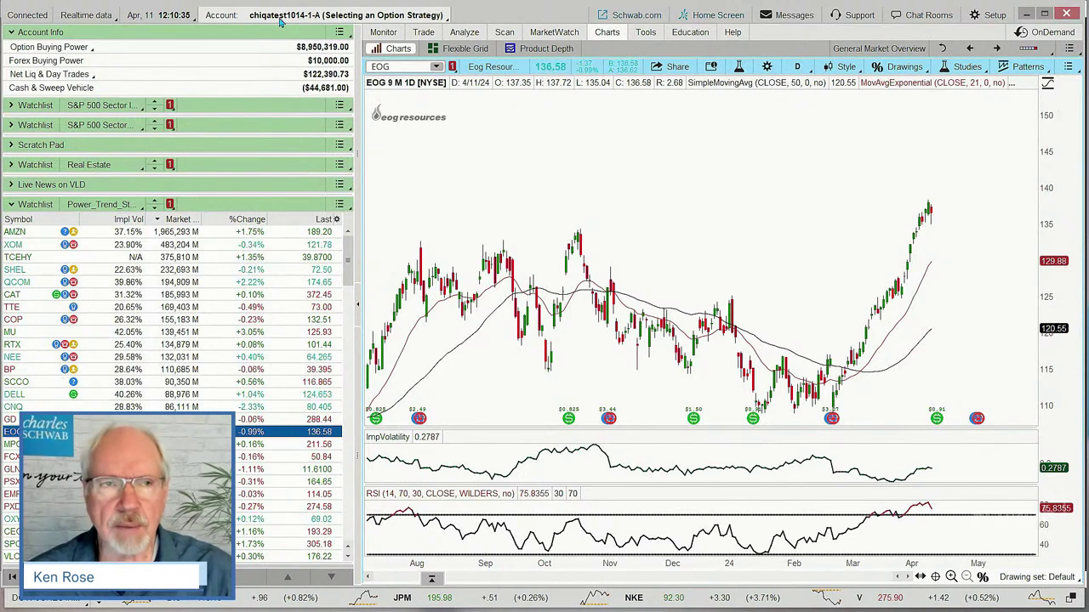
Open EOG's risk profile with the sidebar collapsed, and enlarge the Positions and Simulated Trades area to show all legs.
click(467, 32)
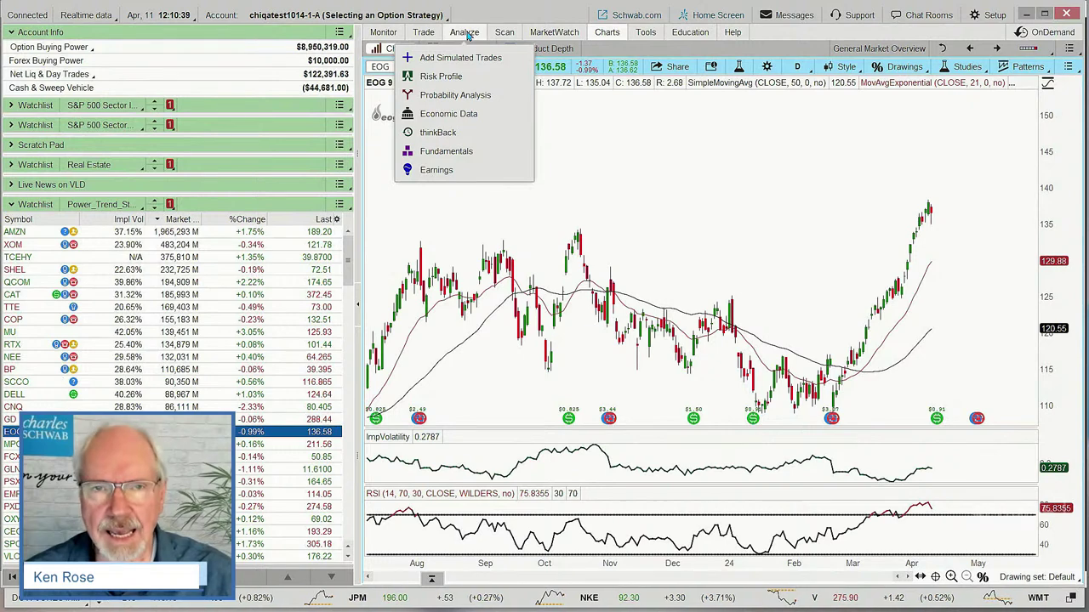
click(467, 34)
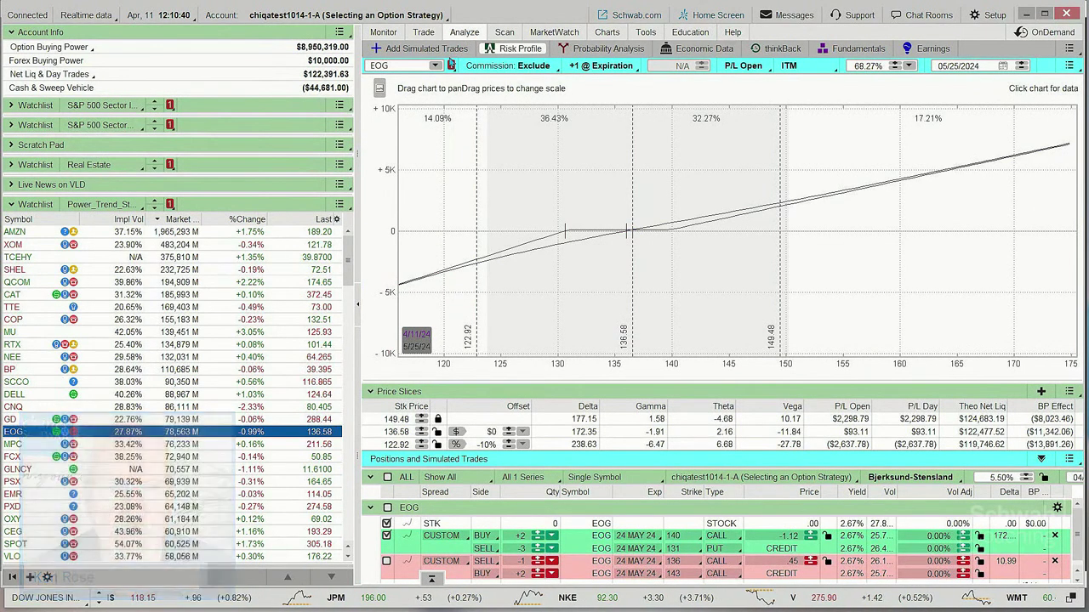
click(358, 308)
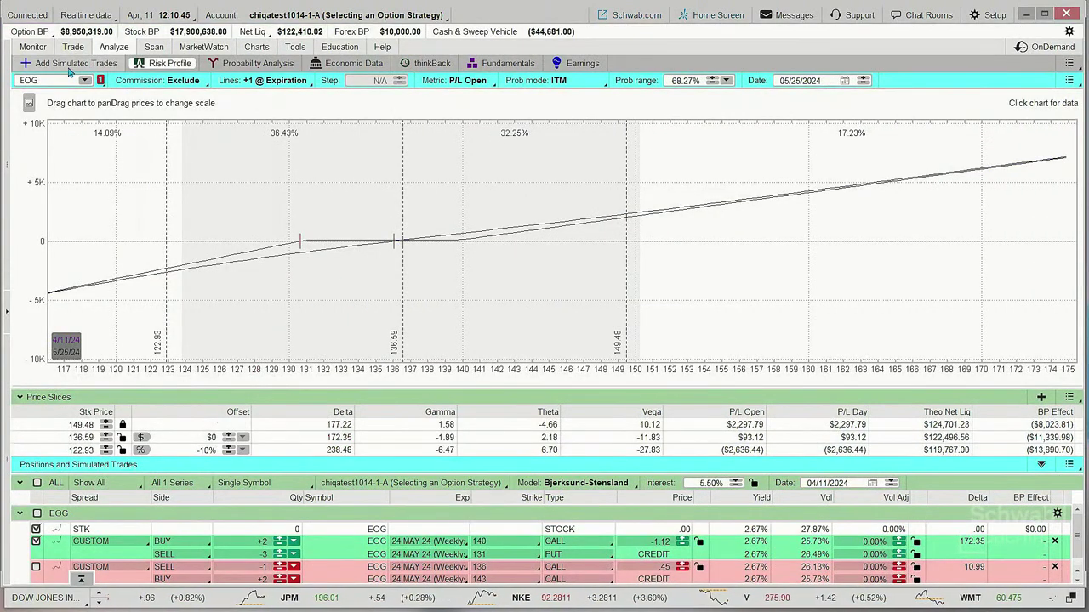
drag(475, 304, 697, 314)
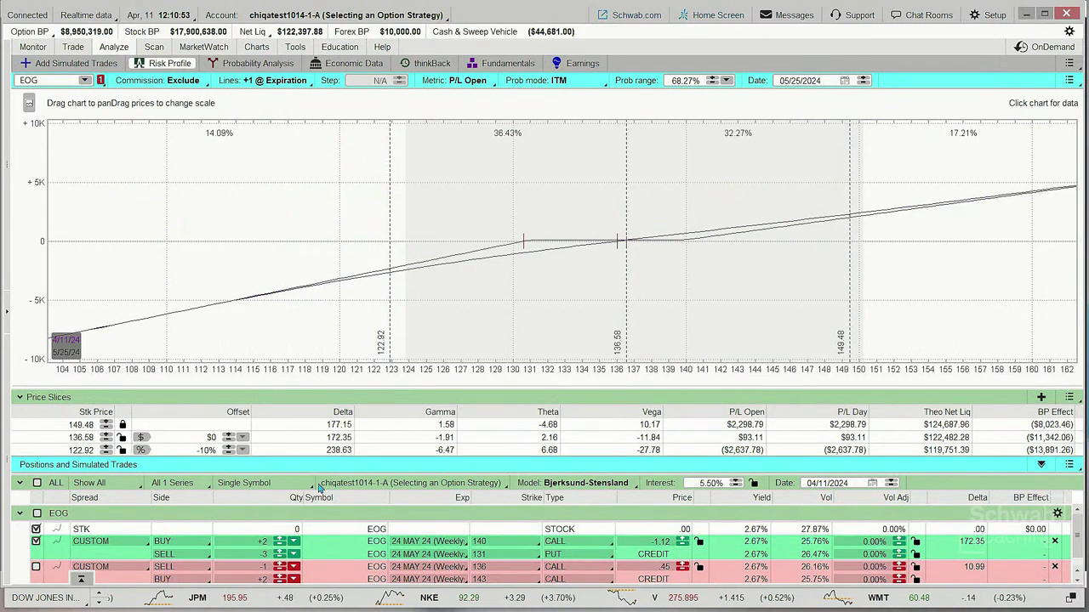
drag(419, 387, 418, 350)
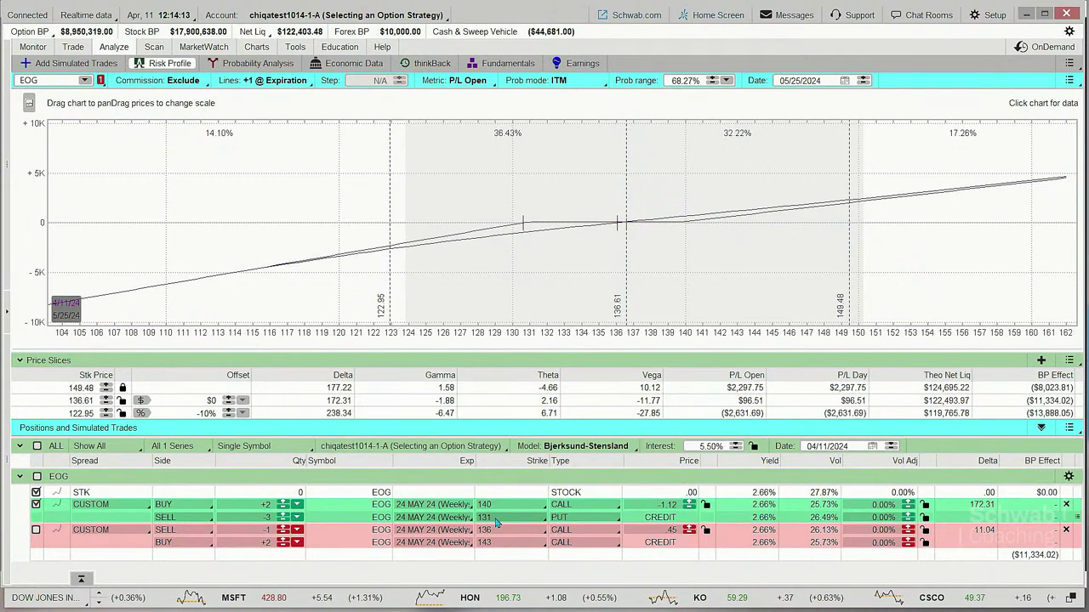
Compare EOG's daily price chart, including its upcoming earnings date, with the risk profile of the simulated trades.
click(256, 47)
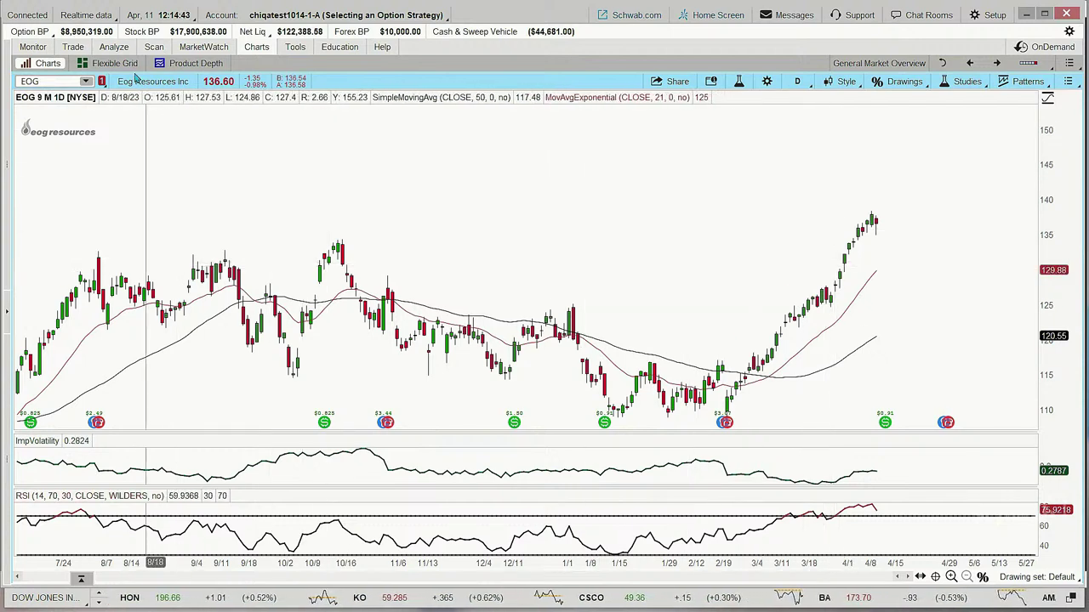
click(118, 47)
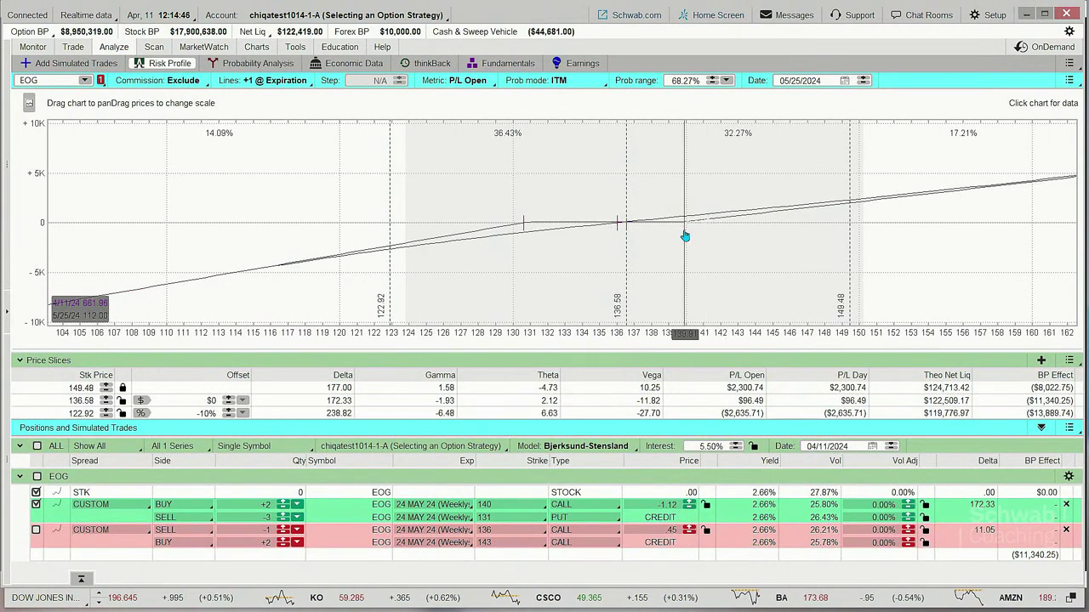
click(257, 47)
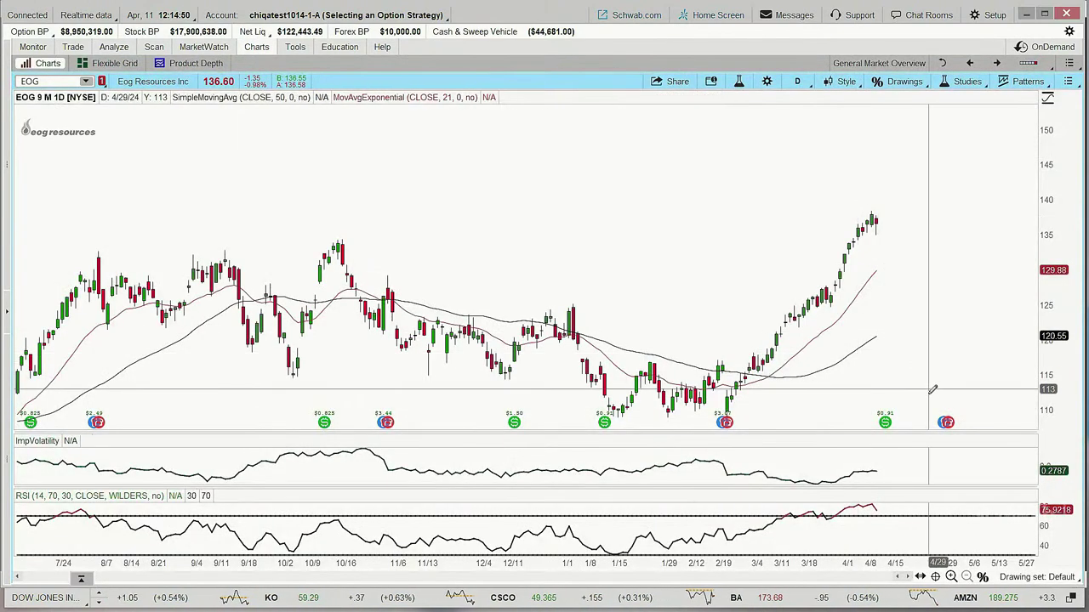
mouse_move(949, 420)
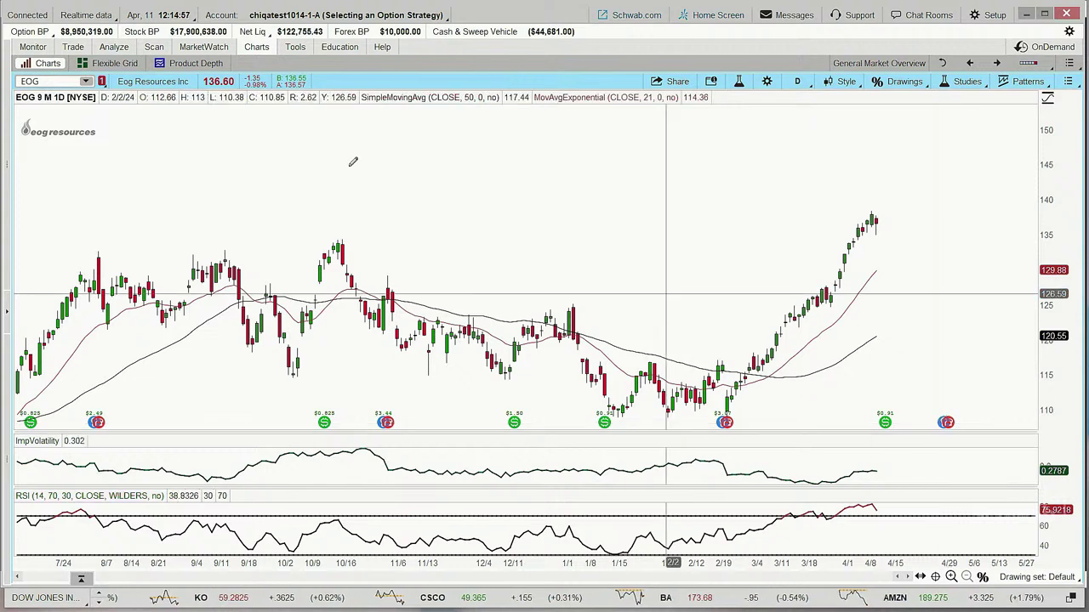
click(122, 49)
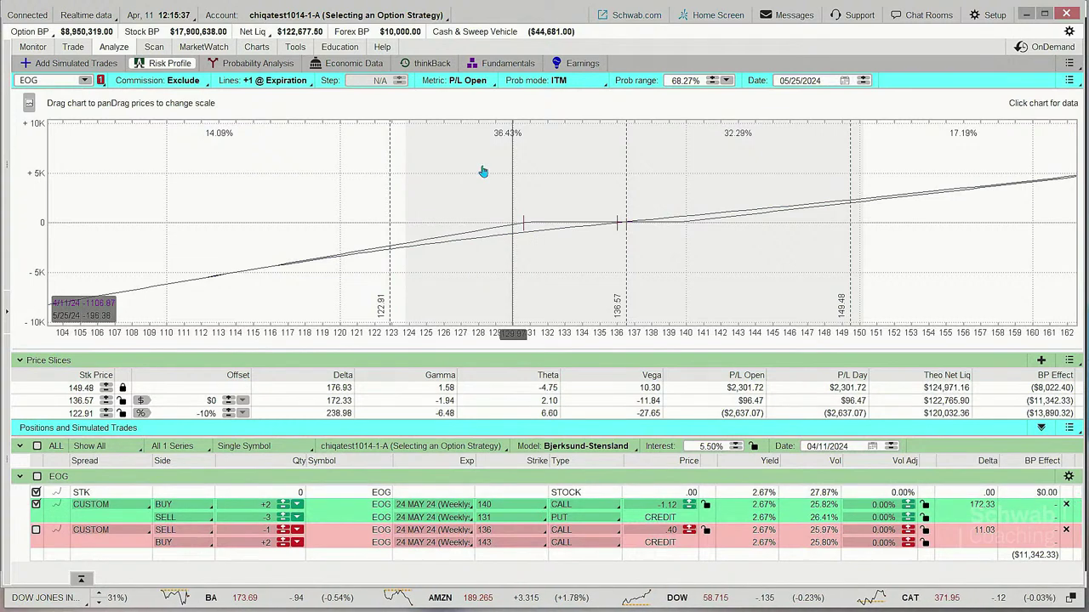
Draw a trendline on EOG's chart from the late-February low to the early-May earnings date at about 142.2.
click(257, 46)
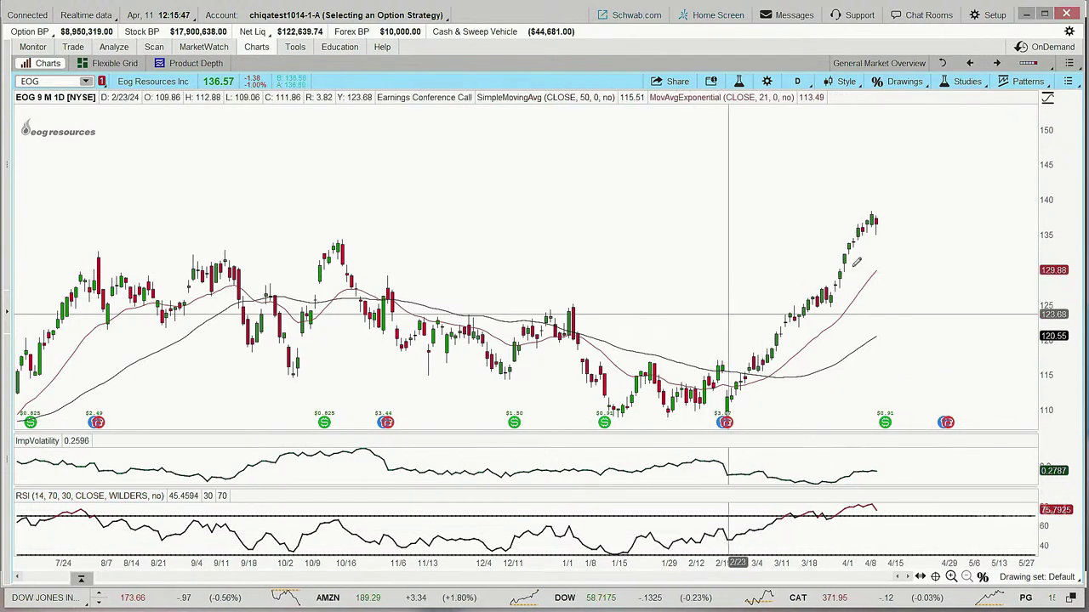
click(984, 578)
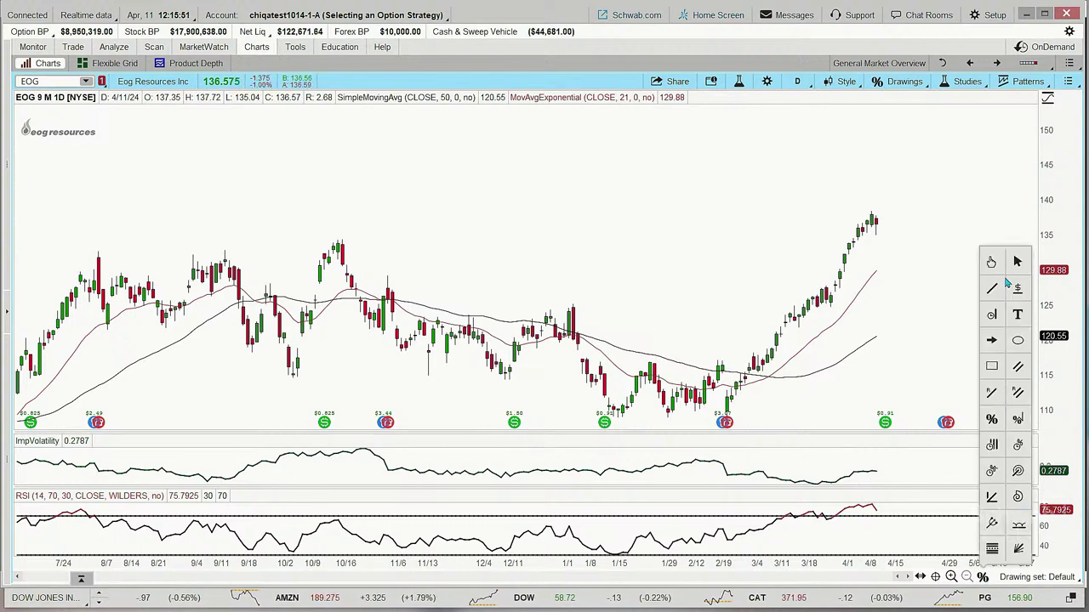
click(992, 288)
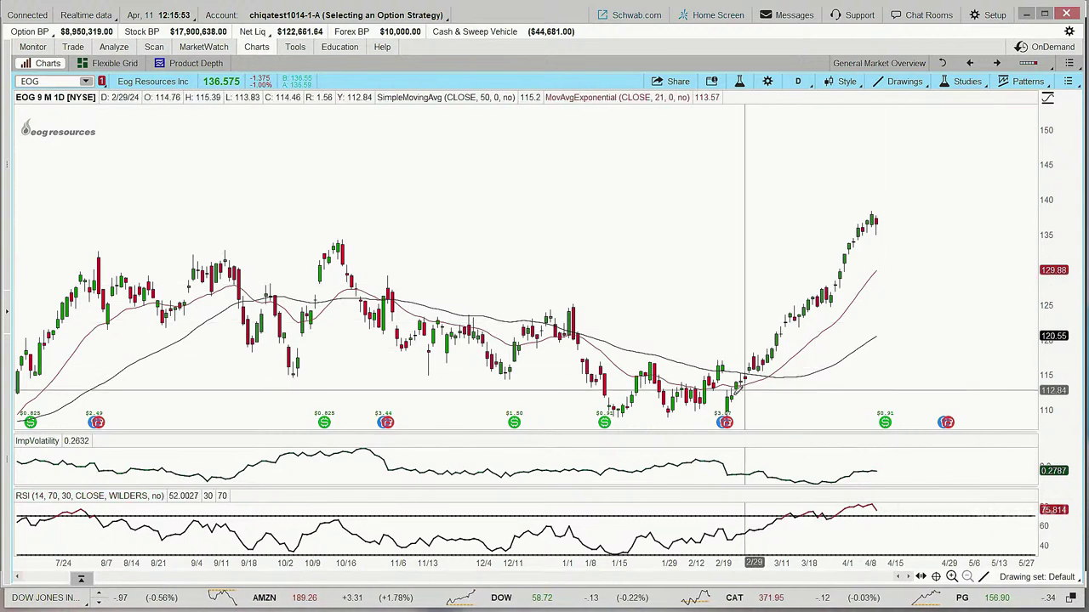
click(729, 391)
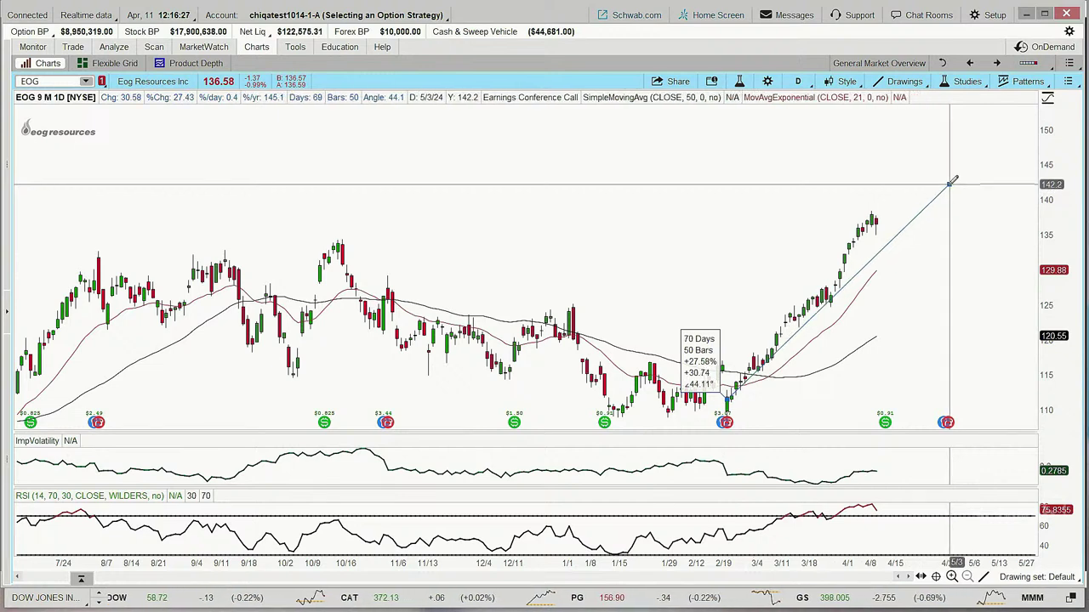
click(949, 184)
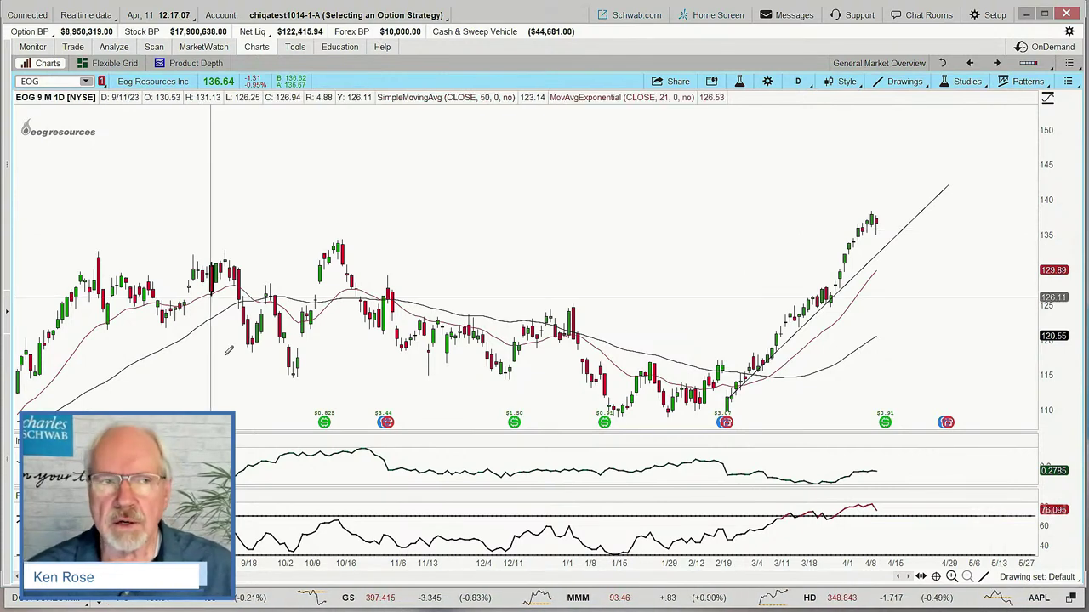
Examine EOG's 24 MAY 24 option chain and its available column layouts, and recheck the risk profile.
click(73, 48)
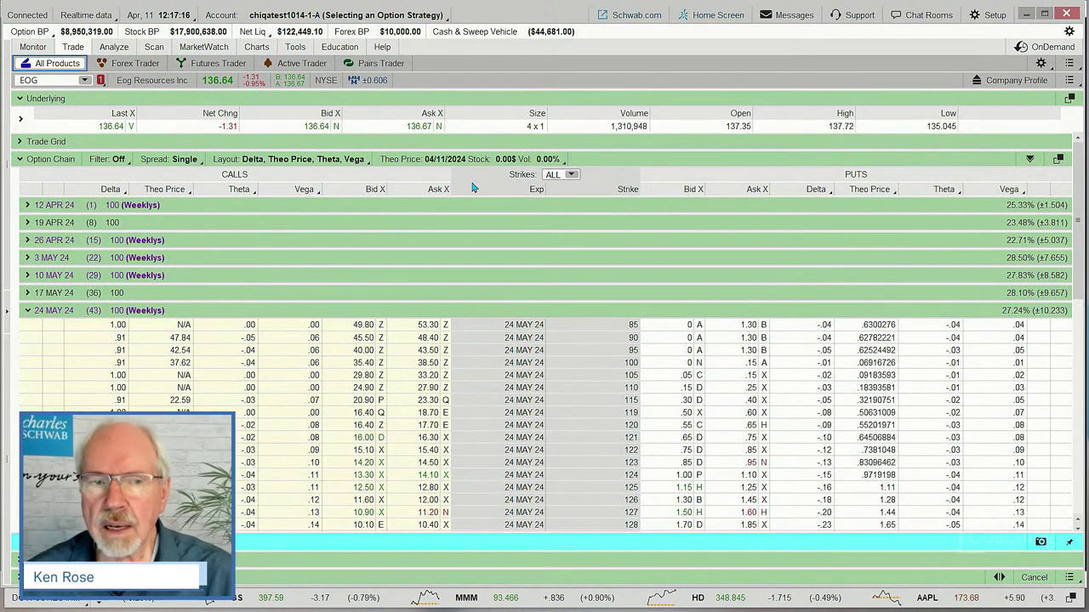
click(368, 163)
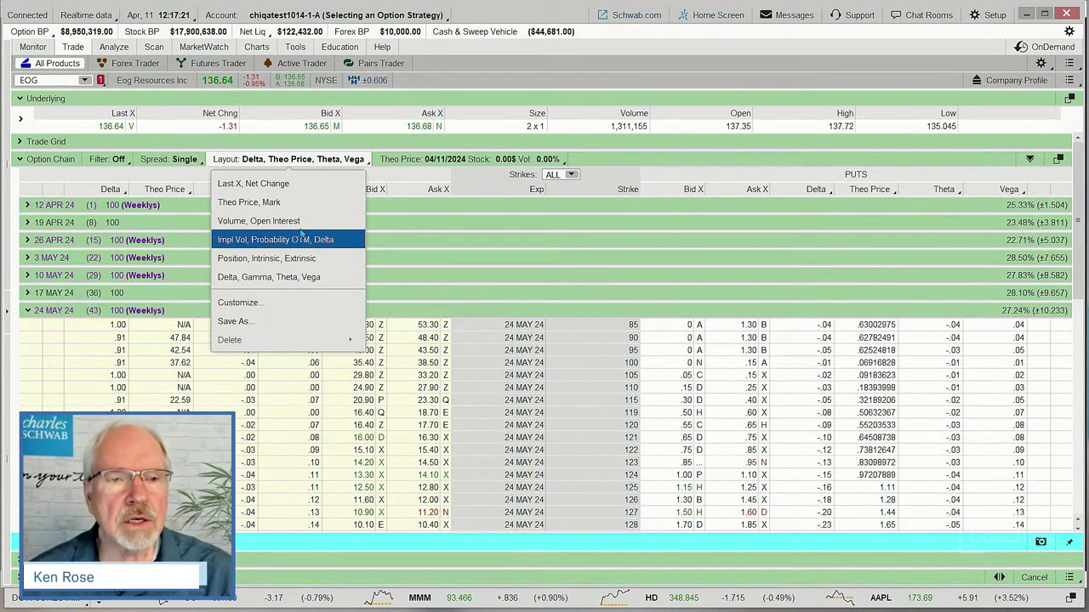
click(630, 164)
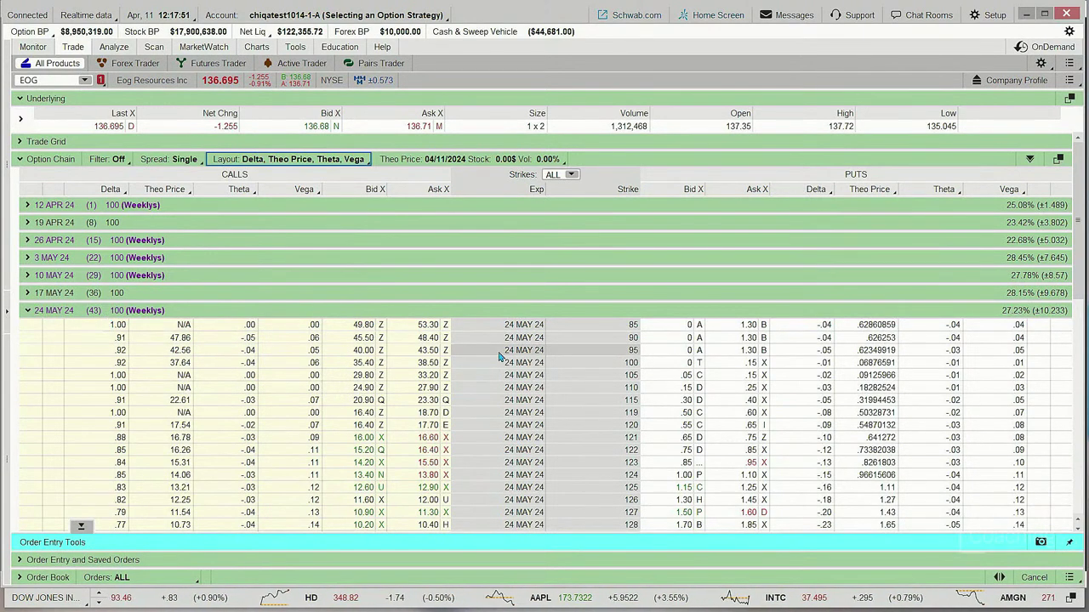
scroll(623, 417, down, 1)
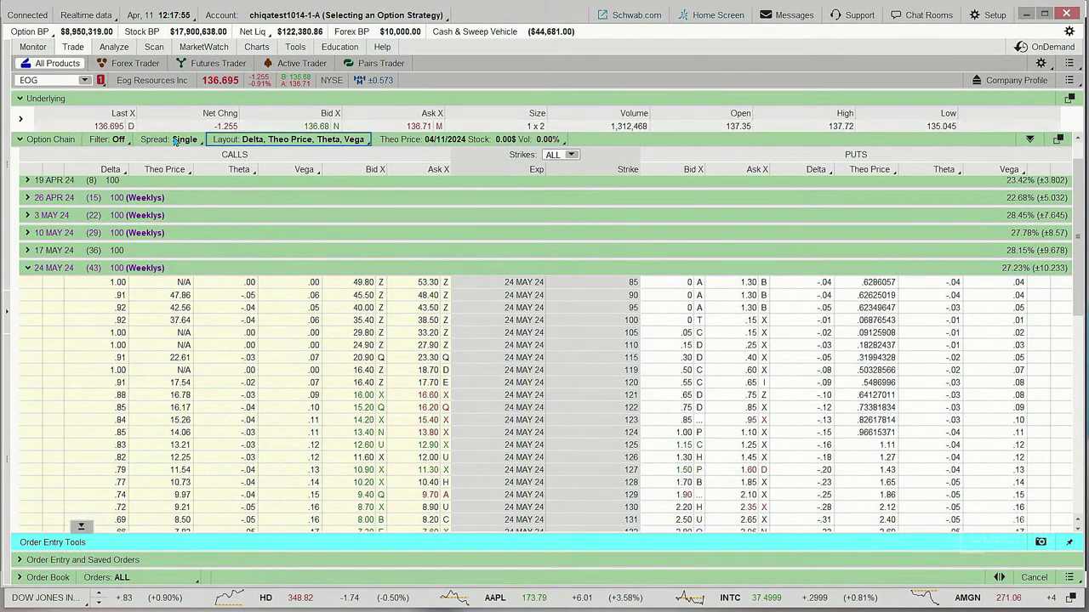
click(113, 46)
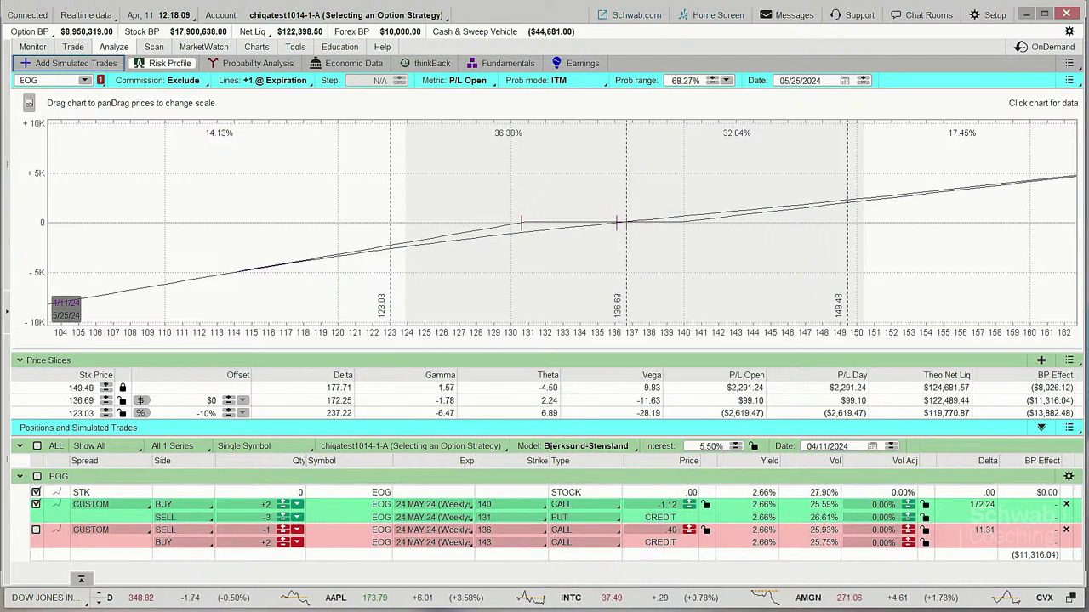
Set the EOG option chain's theo price parameters to the date 05/02/2024 with a stock price adjustment of +6 dollars.
click(76, 49)
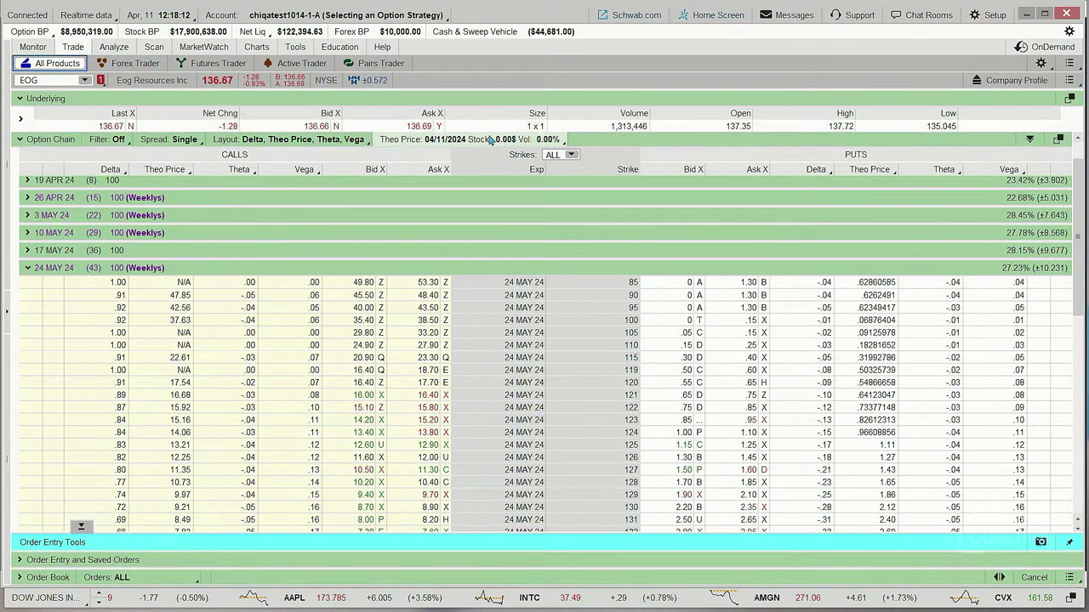
click(516, 142)
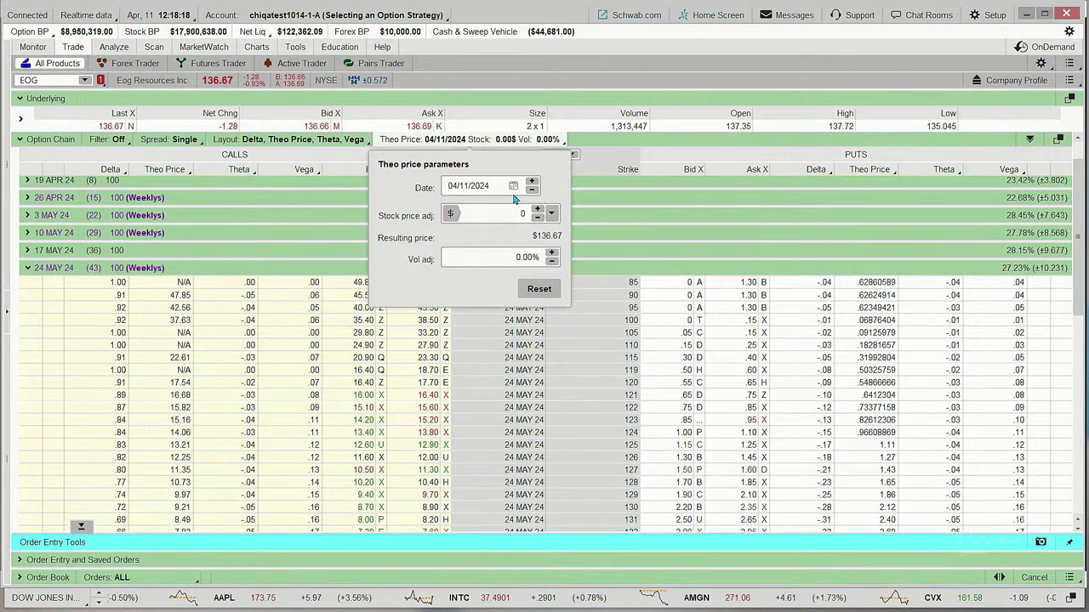
click(513, 188)
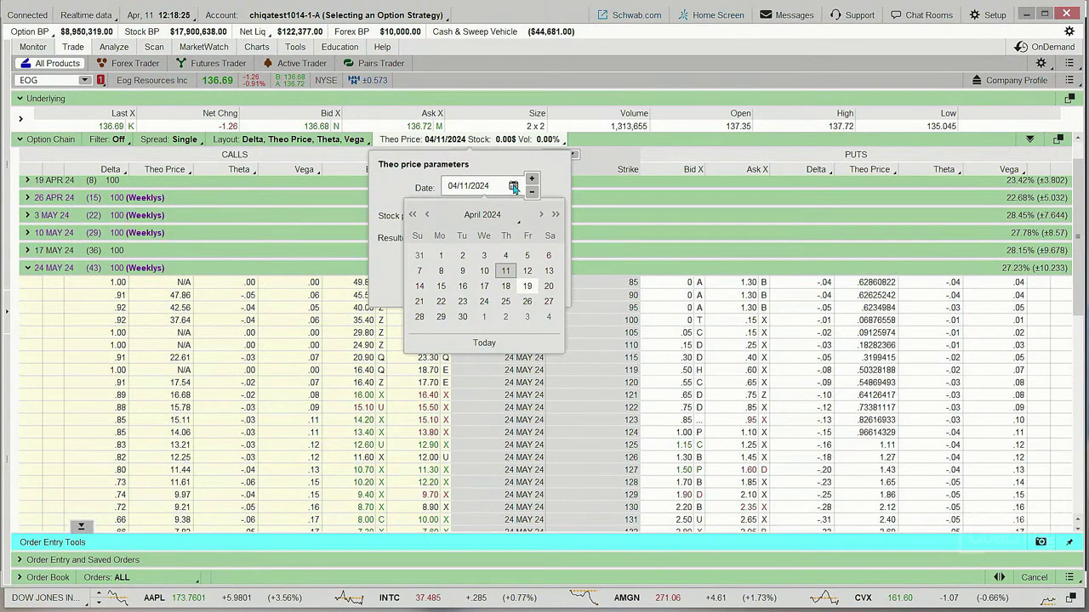
click(541, 215)
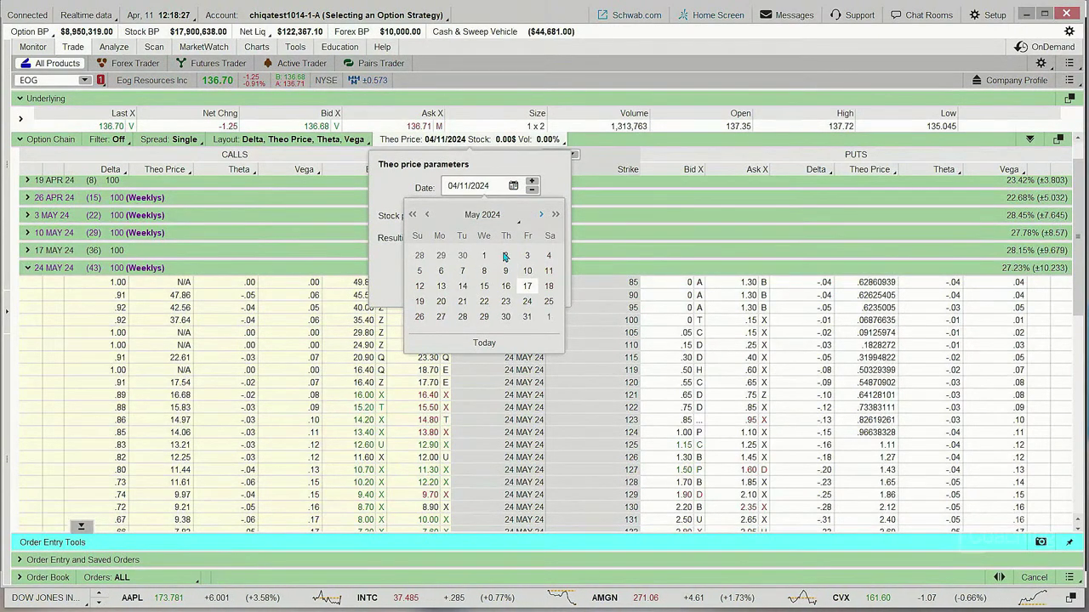
click(504, 257)
click(518, 218)
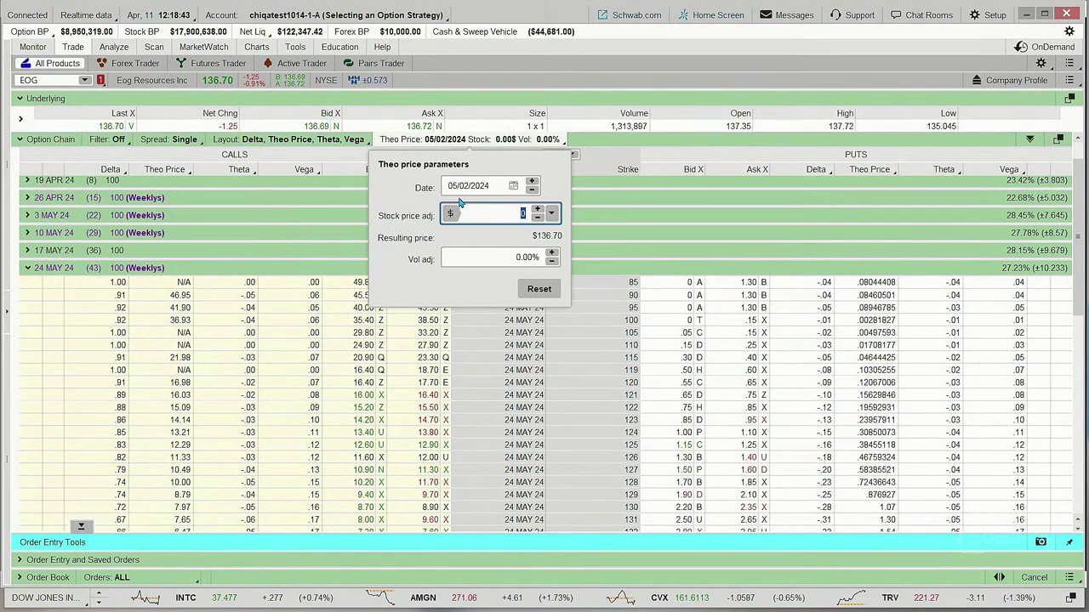
text(6)
key(Tab)
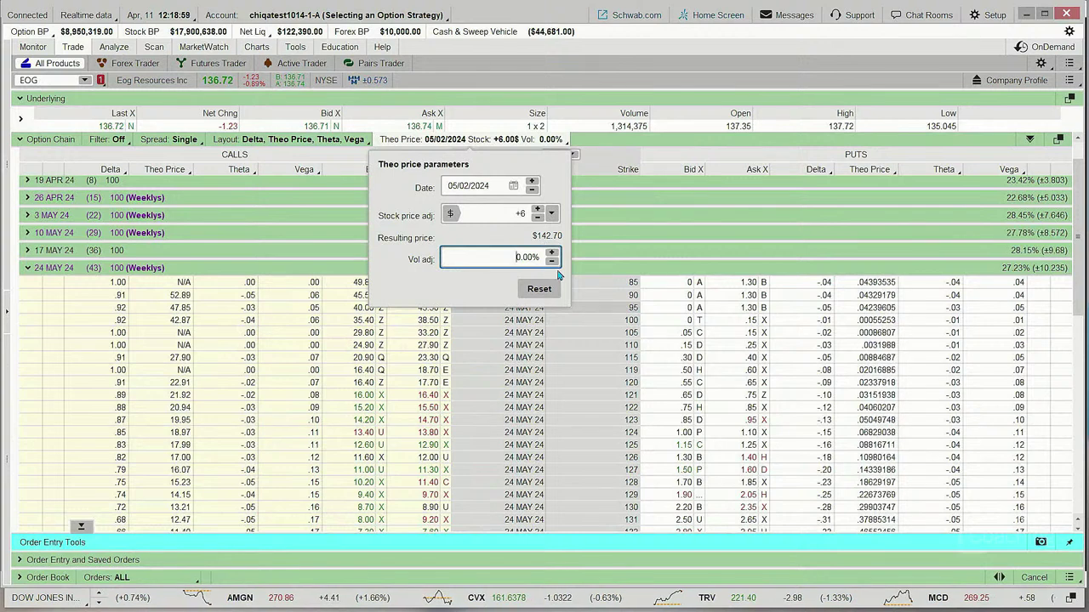
click(657, 157)
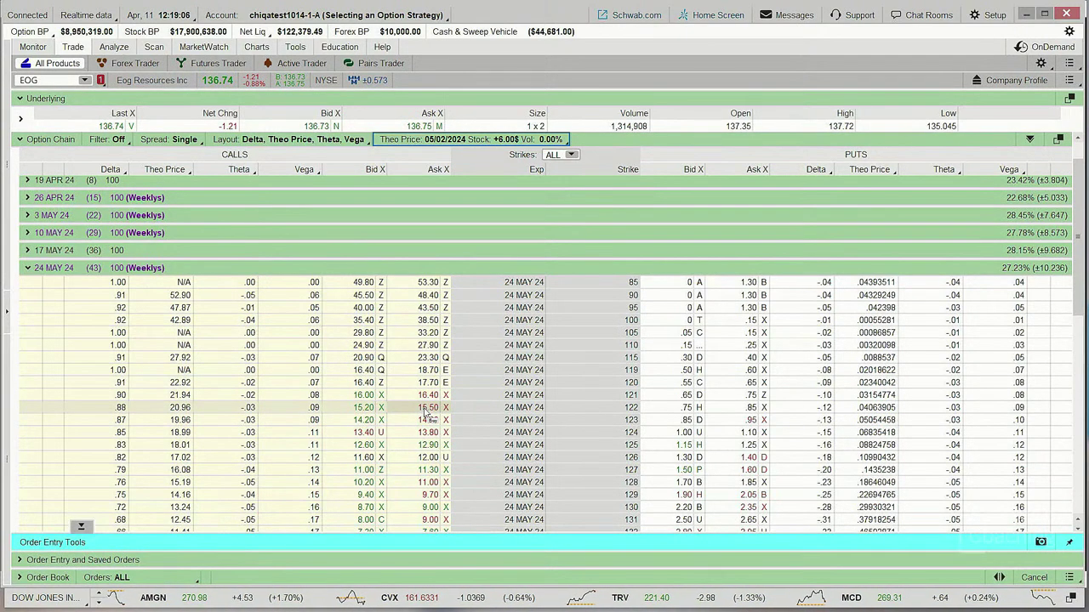
Examine the theoretical call and put prices across the 24 MAY 24 strikes, and return to EOG's risk profile.
scroll(688, 415, down, 3)
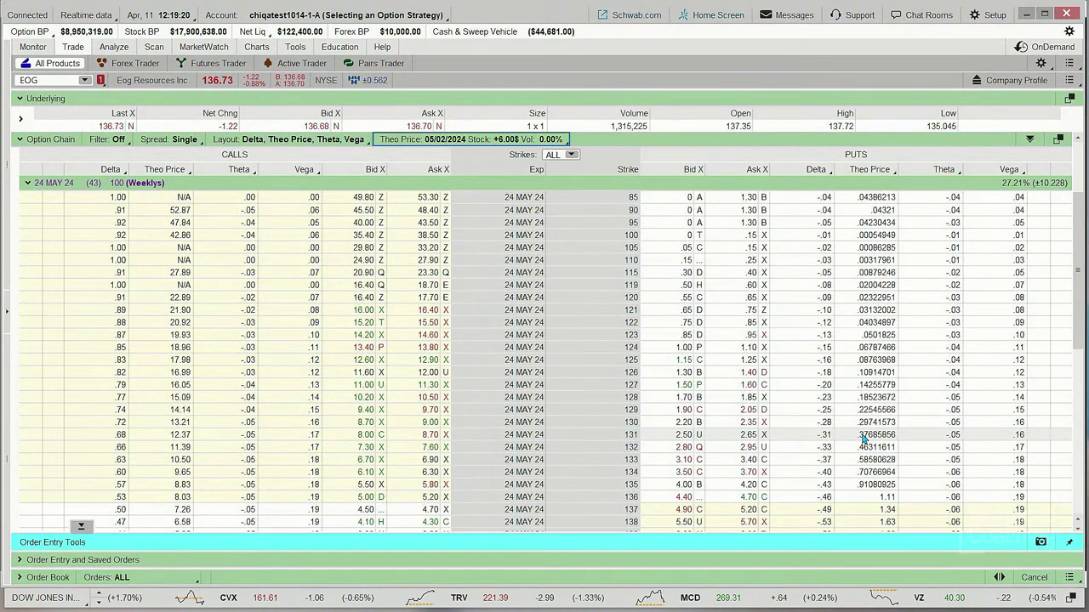
scroll(464, 486, down, 2)
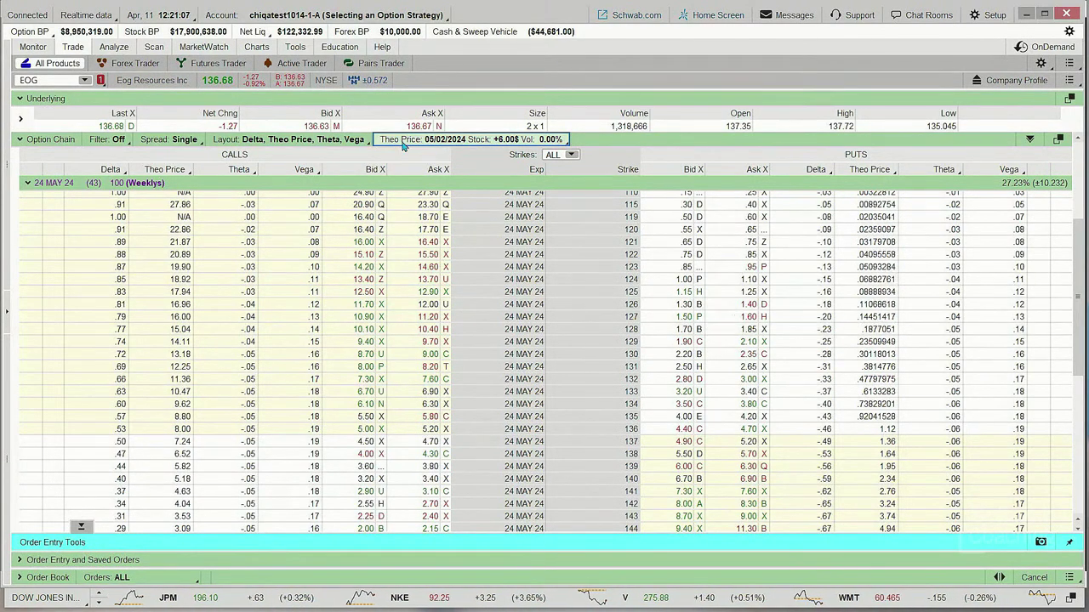
mouse_move(256, 46)
mouse_move(113, 47)
click(162, 92)
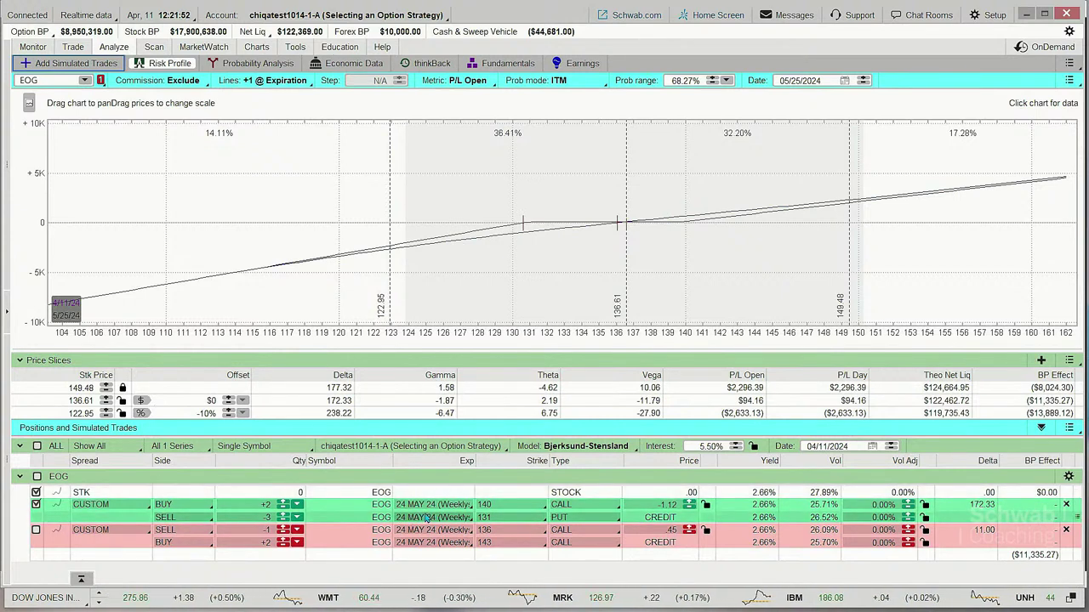
Add a simulated Collar/Synthetic (Combo) buy trade based on EOG's 24 MAY 24 140 call.
click(75, 64)
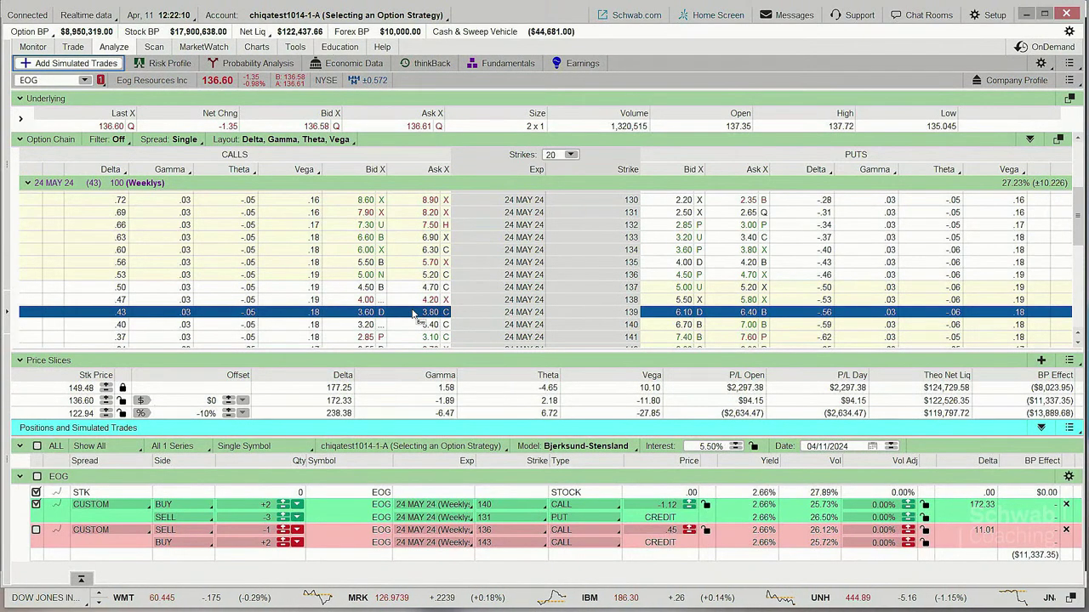
click(367, 326)
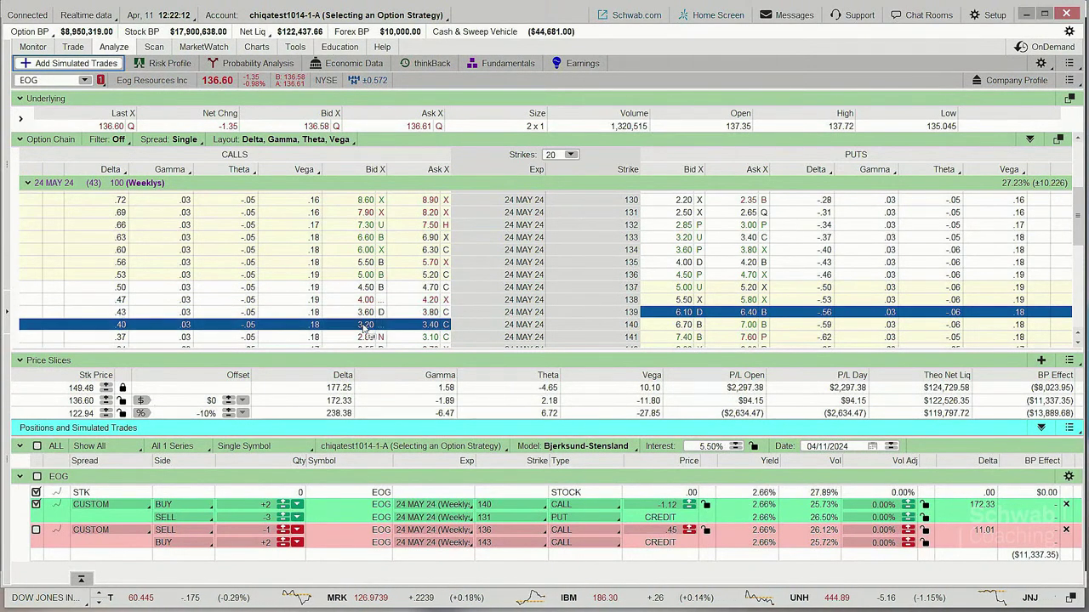
right_click(364, 328)
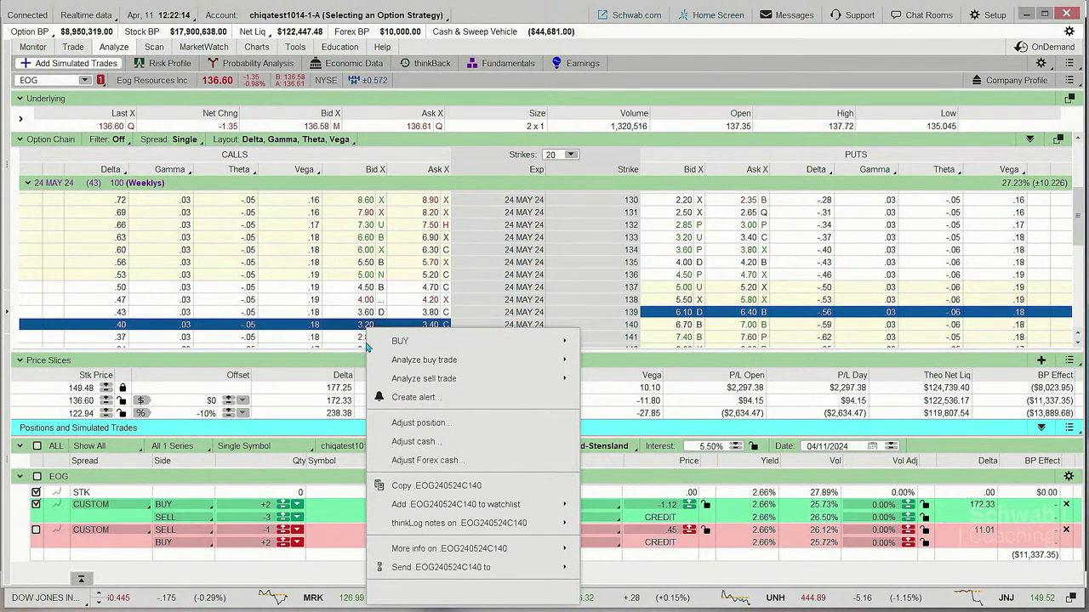
mouse_move(394, 360)
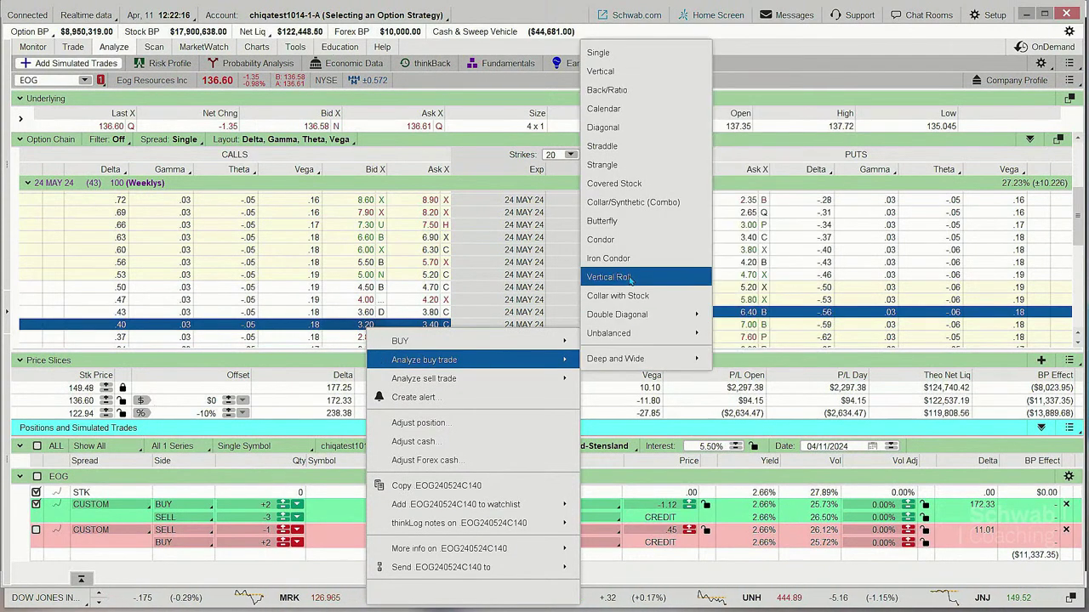
click(646, 202)
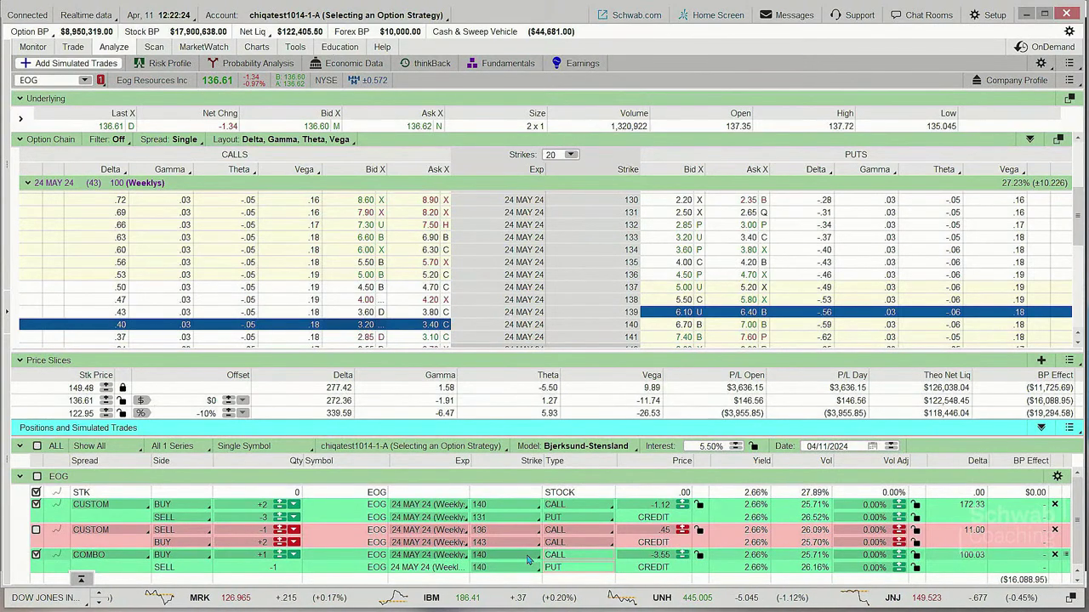
Change the new simulated combo's spread type to CUSTOM and set its short put strike to 131.
click(124, 559)
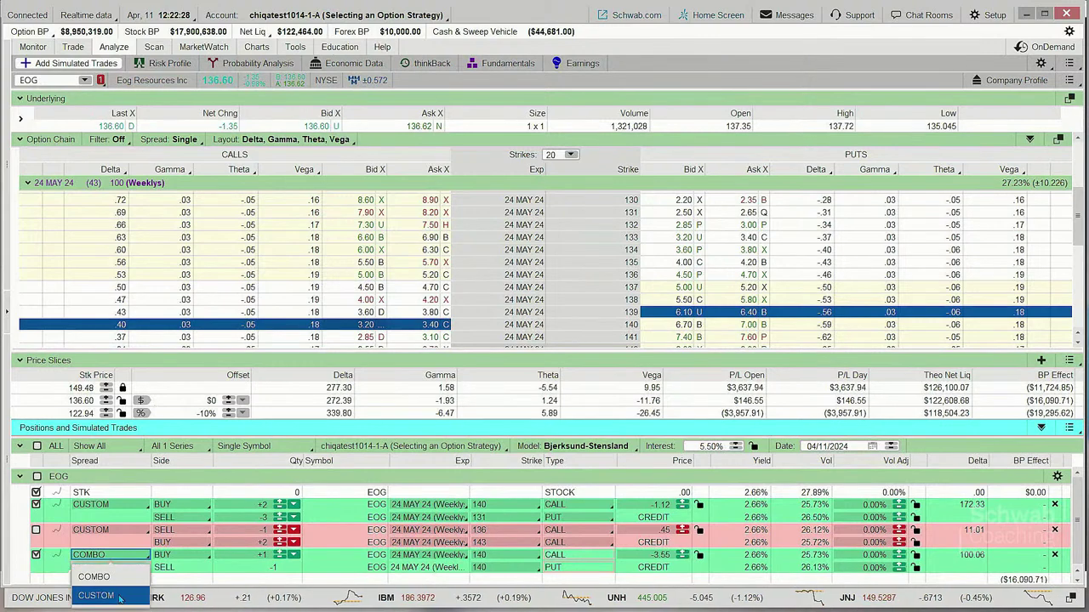
click(63, 587)
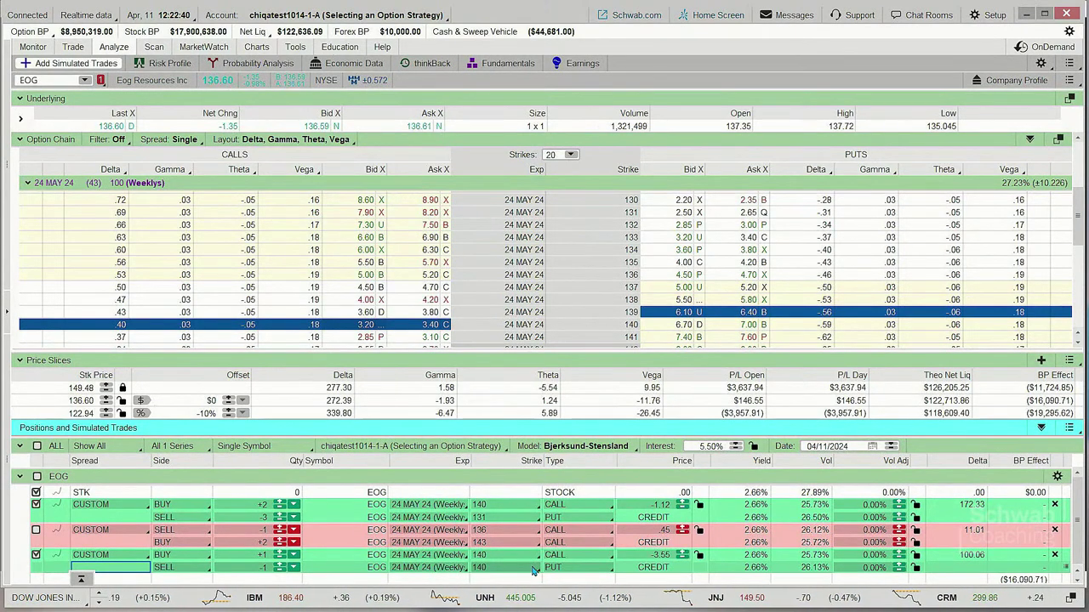
click(534, 570)
click(536, 414)
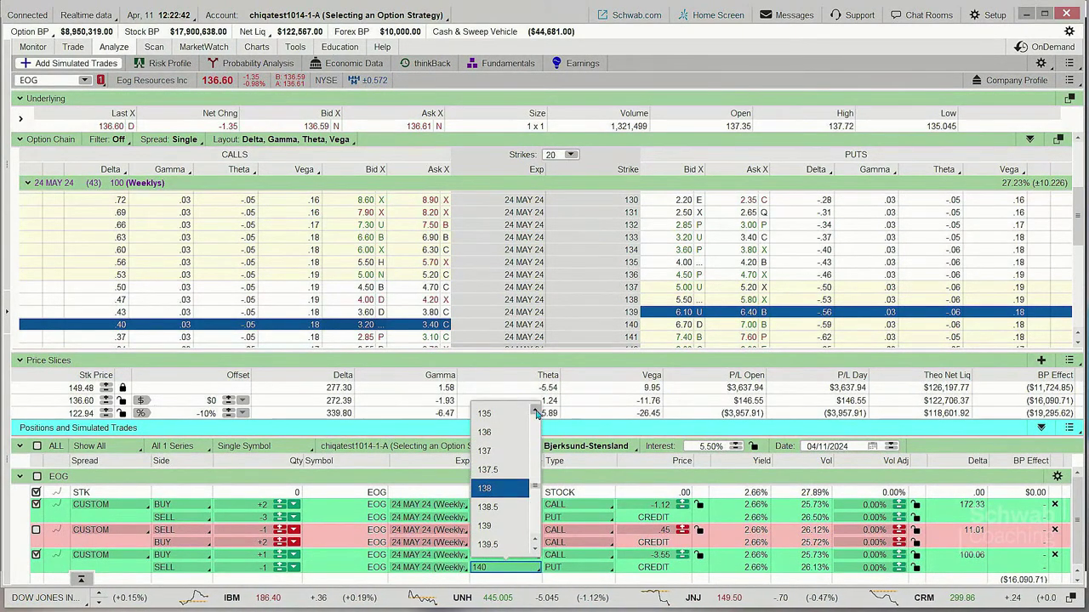
click(537, 414)
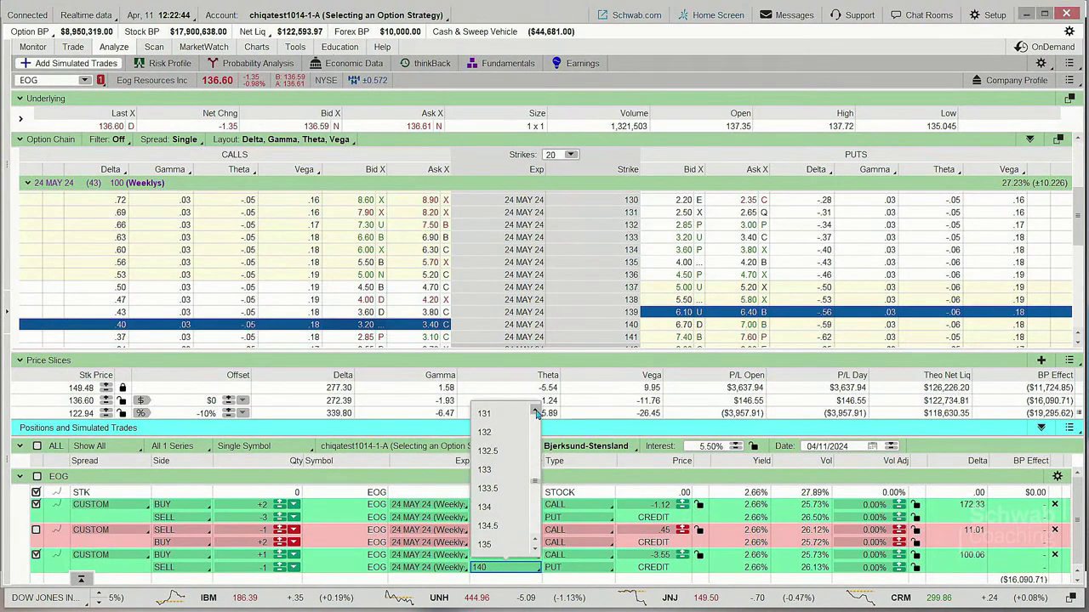
click(506, 414)
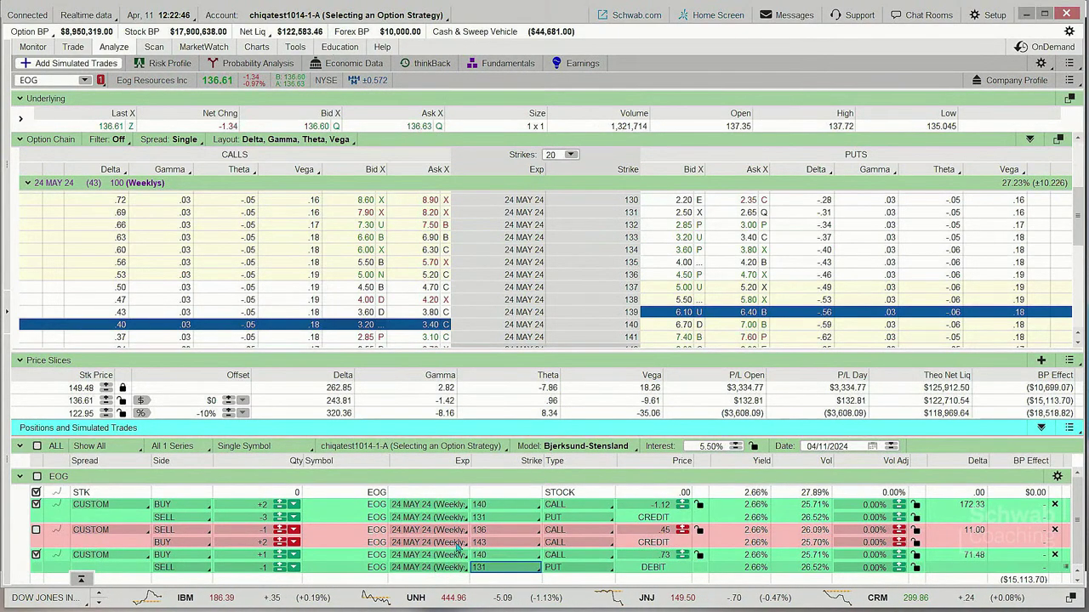
Set the third simulated EOG trade's quantities to +2 for the 140 call and -3 for the 131 put.
click(281, 553)
click(281, 572)
click(281, 572)
click(280, 571)
click(280, 564)
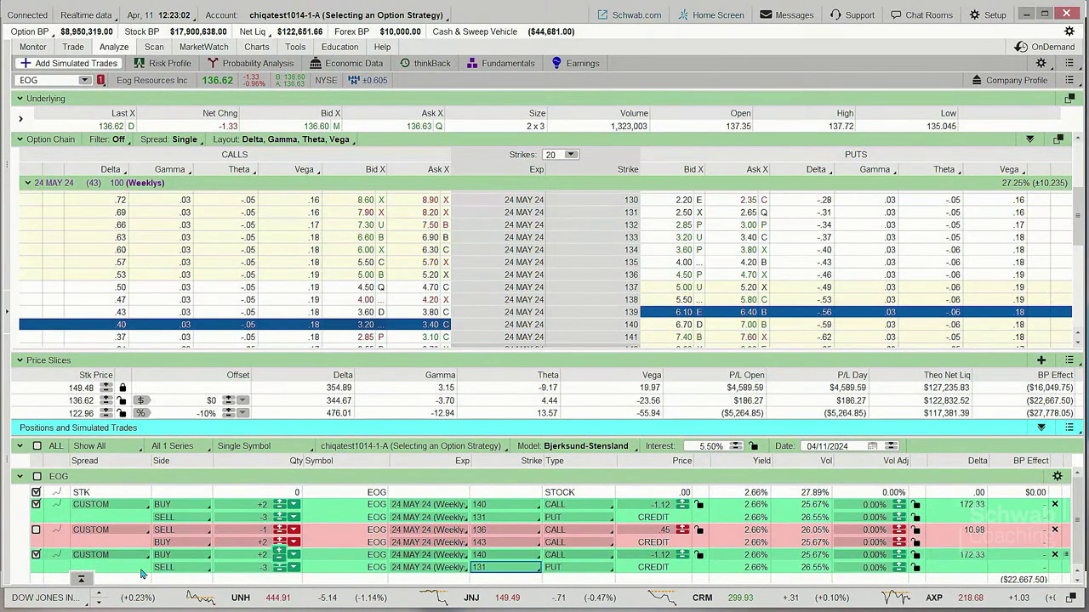
Delete the third simulated EOG trade, which duplicates the first 140 call/131 put trade.
right_click(62, 562)
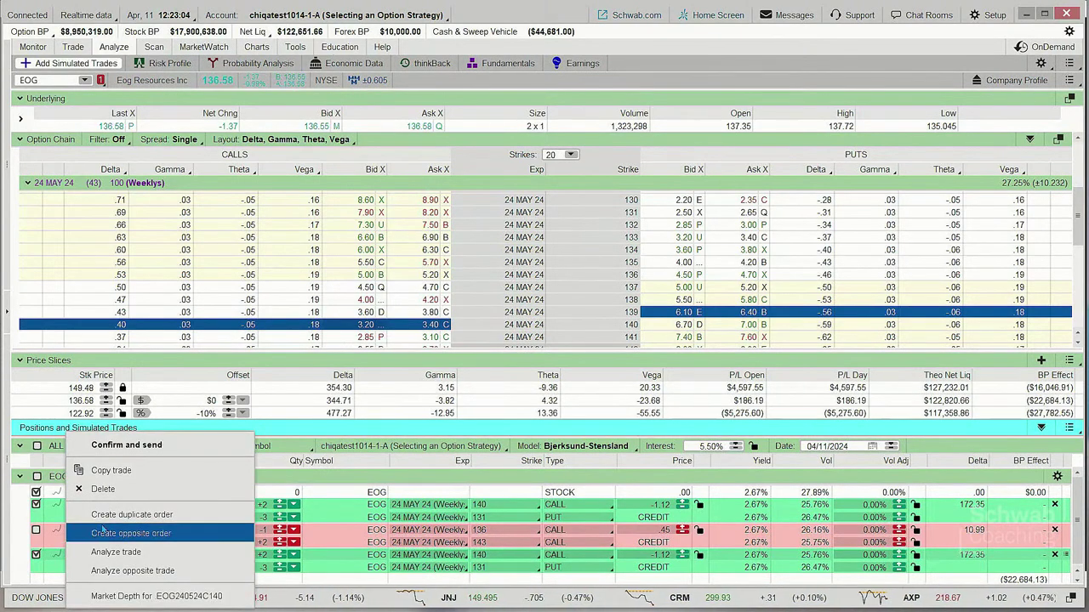
click(85, 489)
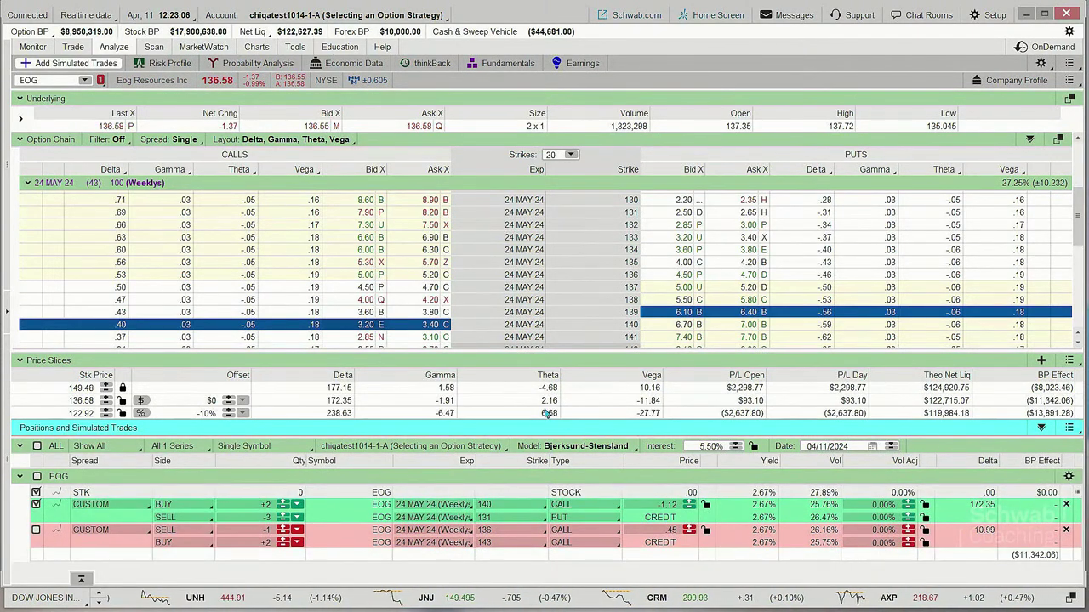
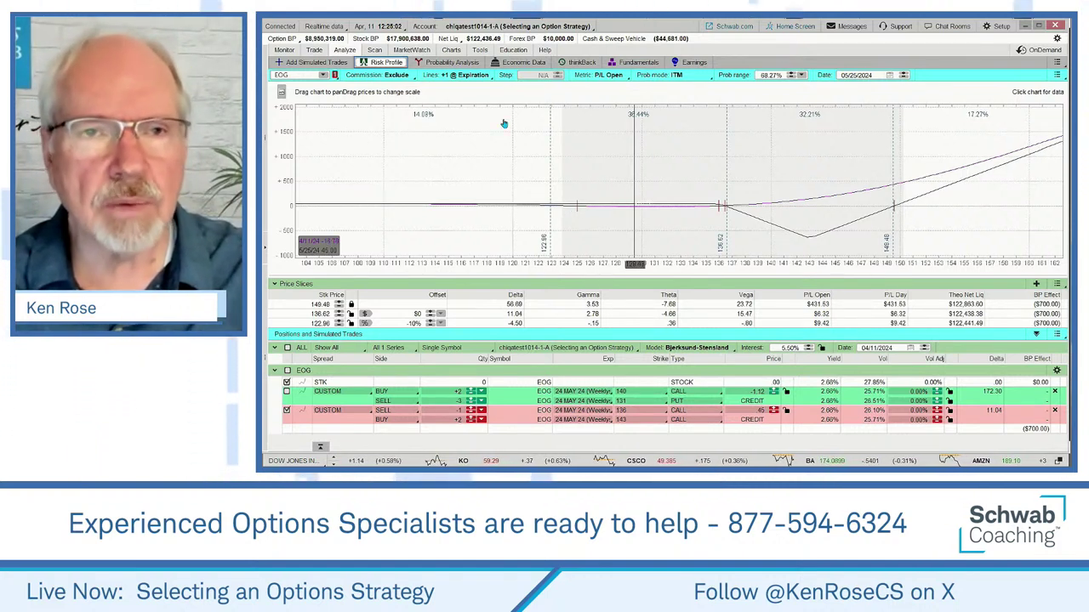
Check EOG's price chart and move the risk profile's upper price slice to the 149.68 break-even.
click(451, 50)
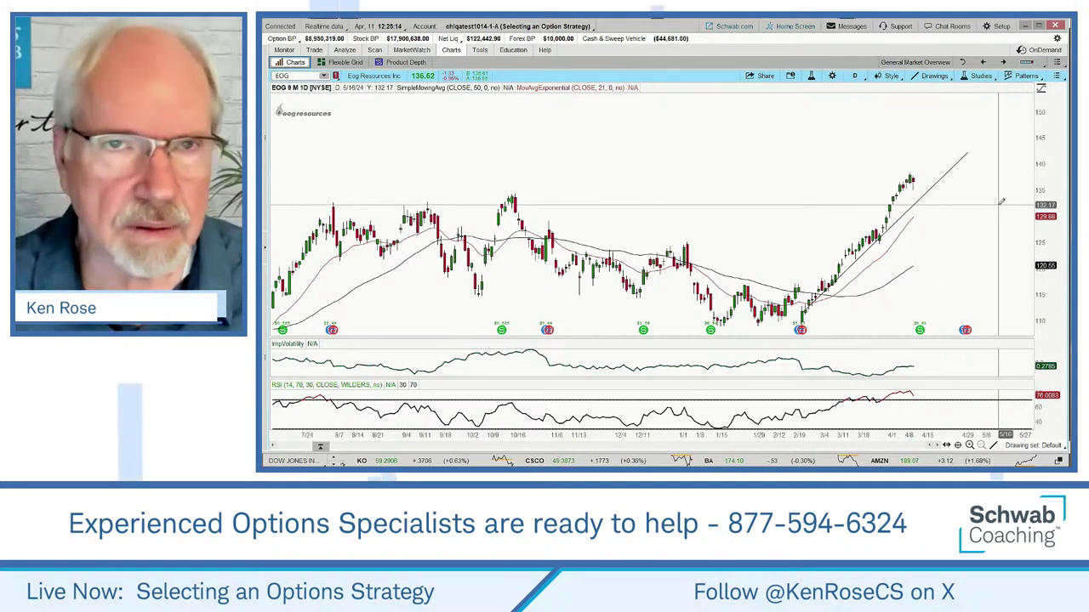
click(345, 51)
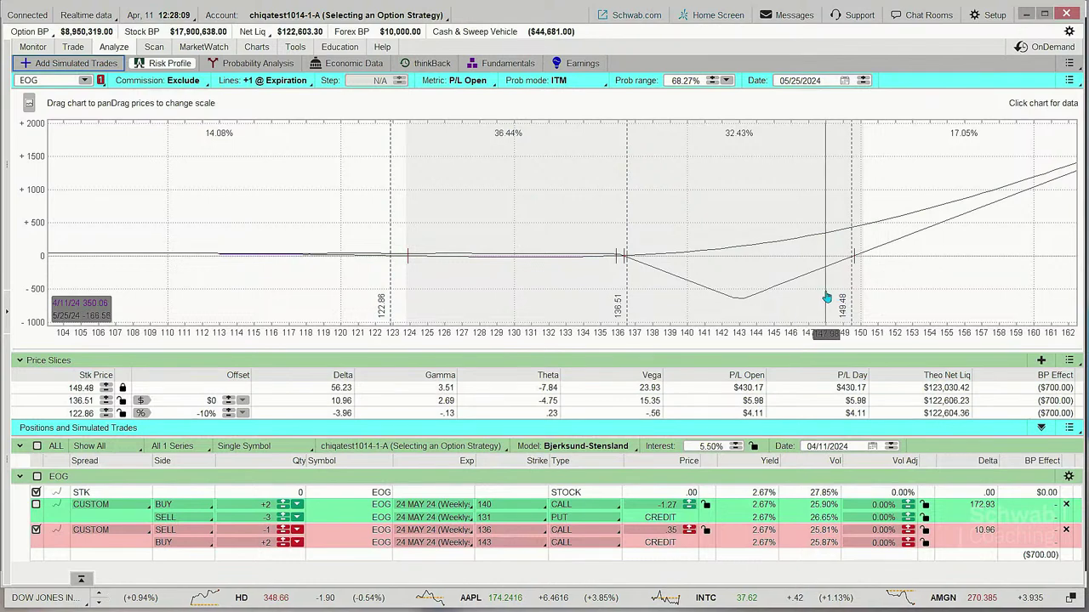
drag(772, 315, 693, 307)
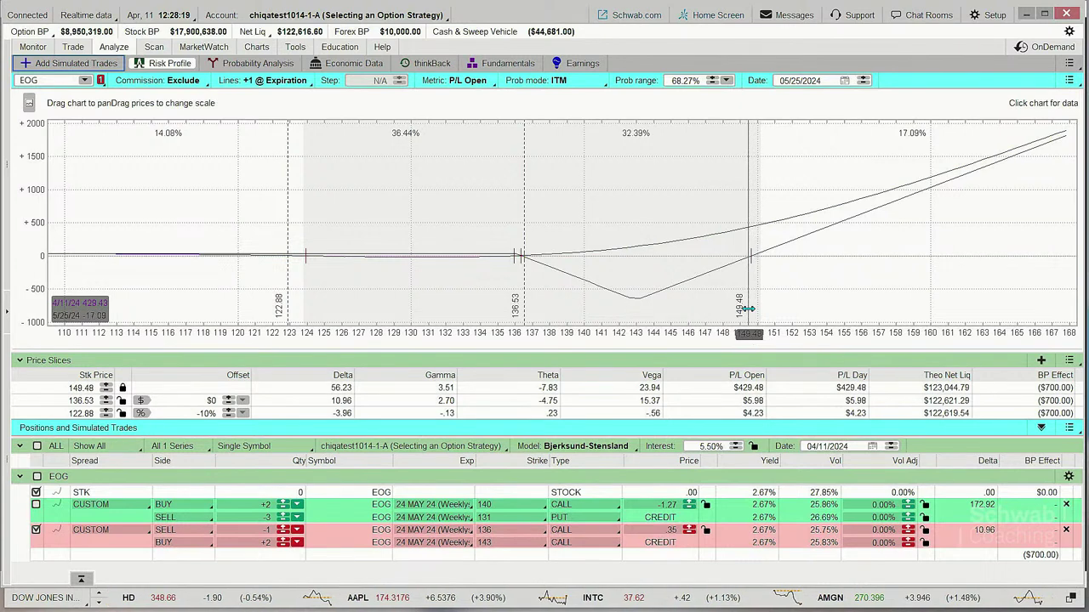
drag(746, 308, 753, 311)
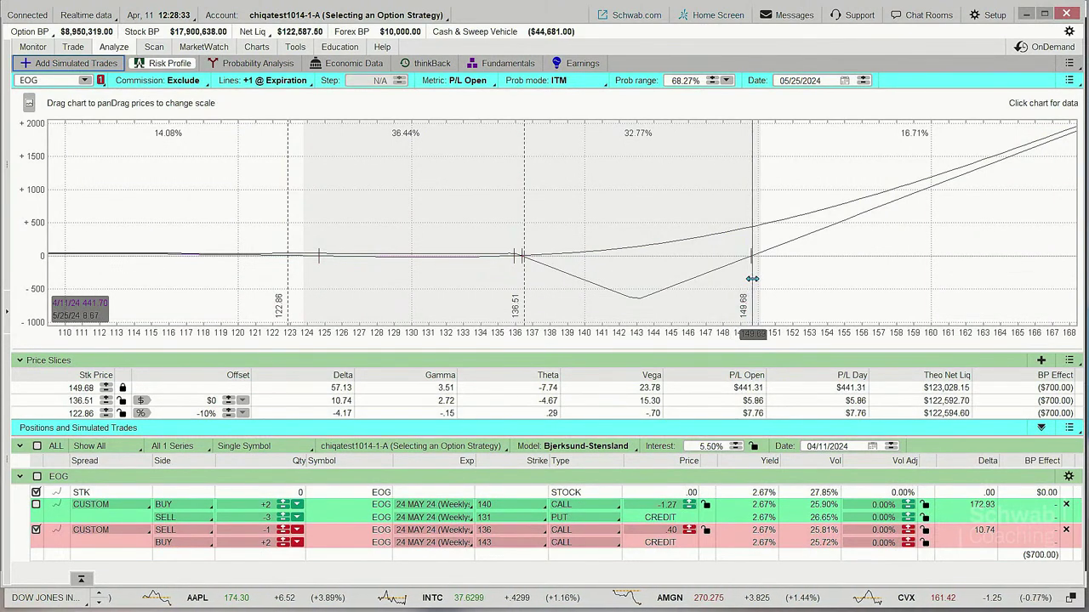
Draw a horizontal price level at about 150 on EOG's daily chart.
click(260, 53)
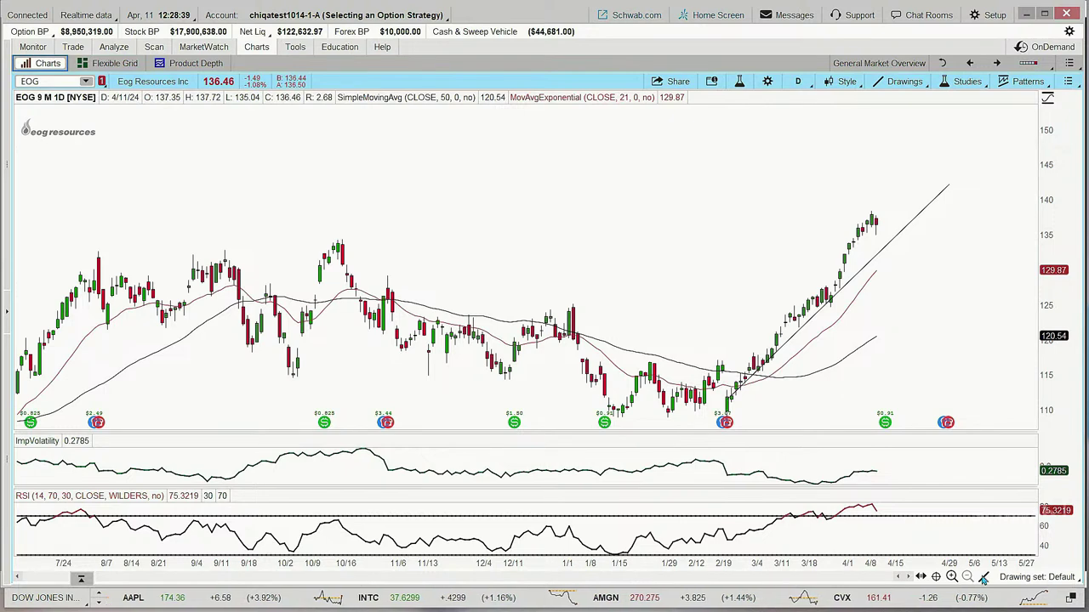
mouse_move(984, 577)
click(1015, 293)
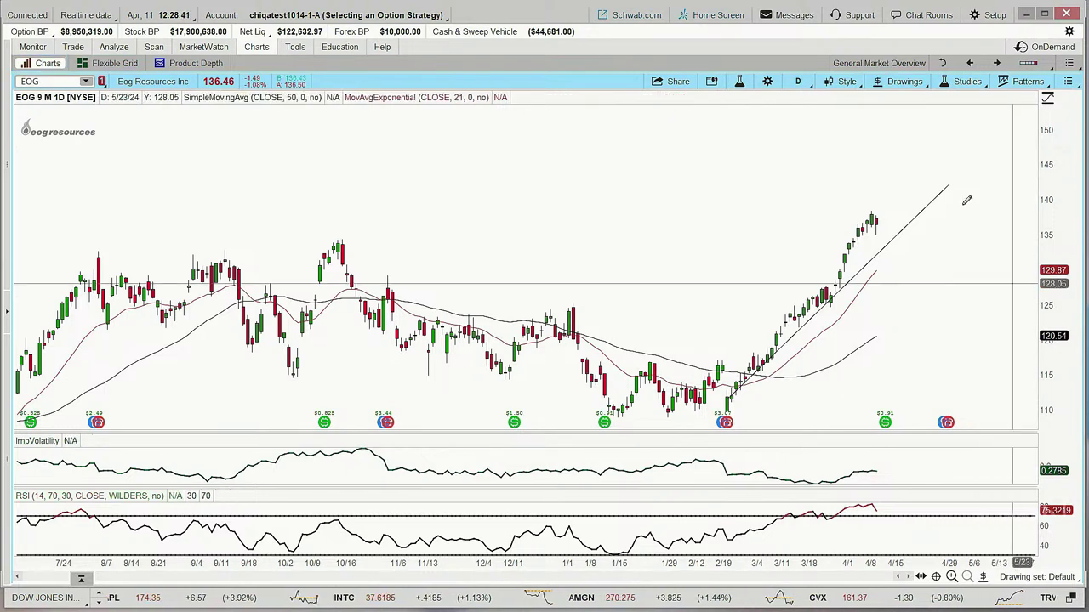
click(871, 129)
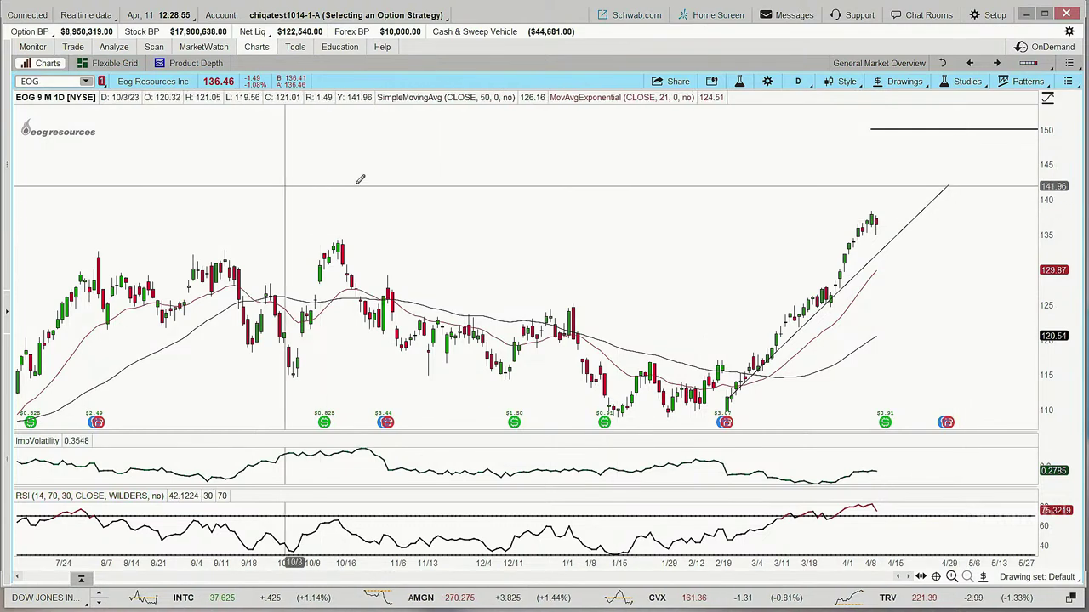
Read the lower break-even on the risk profile and mark it with a price level at about 136 on EOG's chart.
click(116, 48)
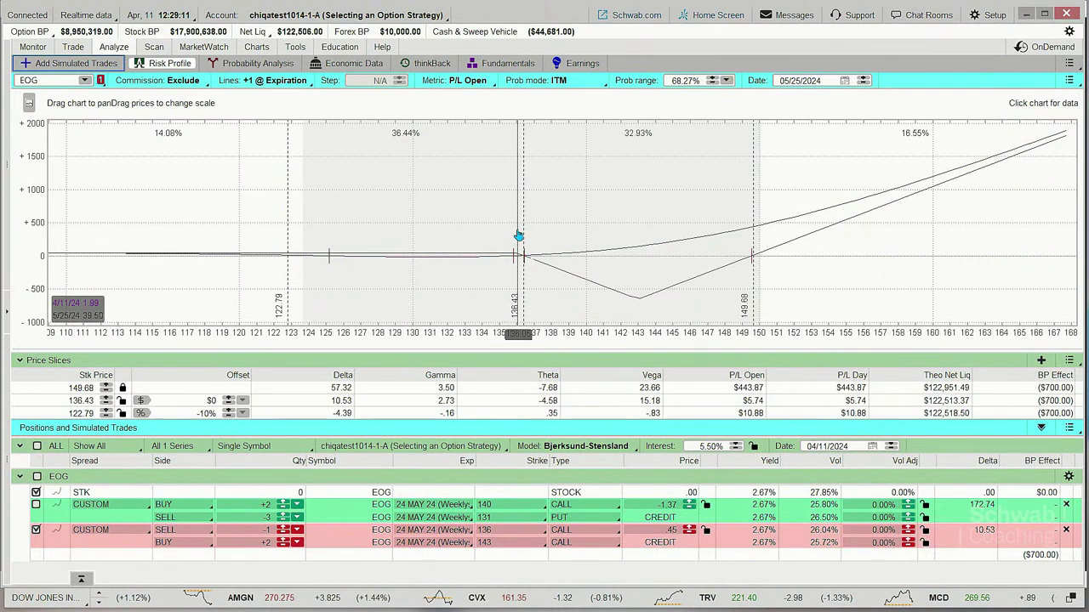
click(257, 47)
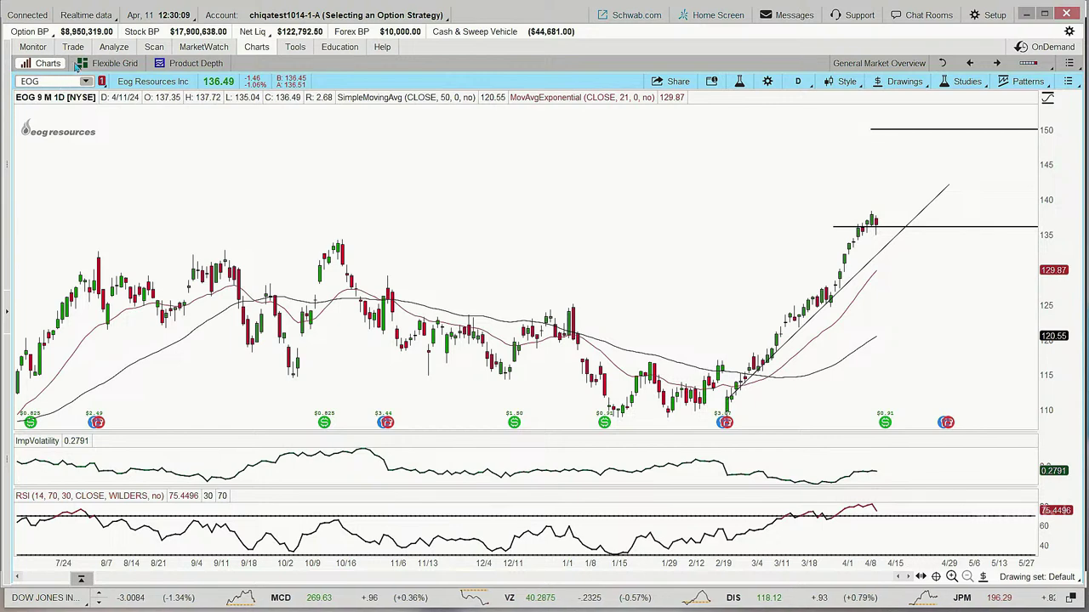
Exclude the 136/143 call trade from EOG's risk profile and plot the 140 call/131 put trade instead.
click(112, 49)
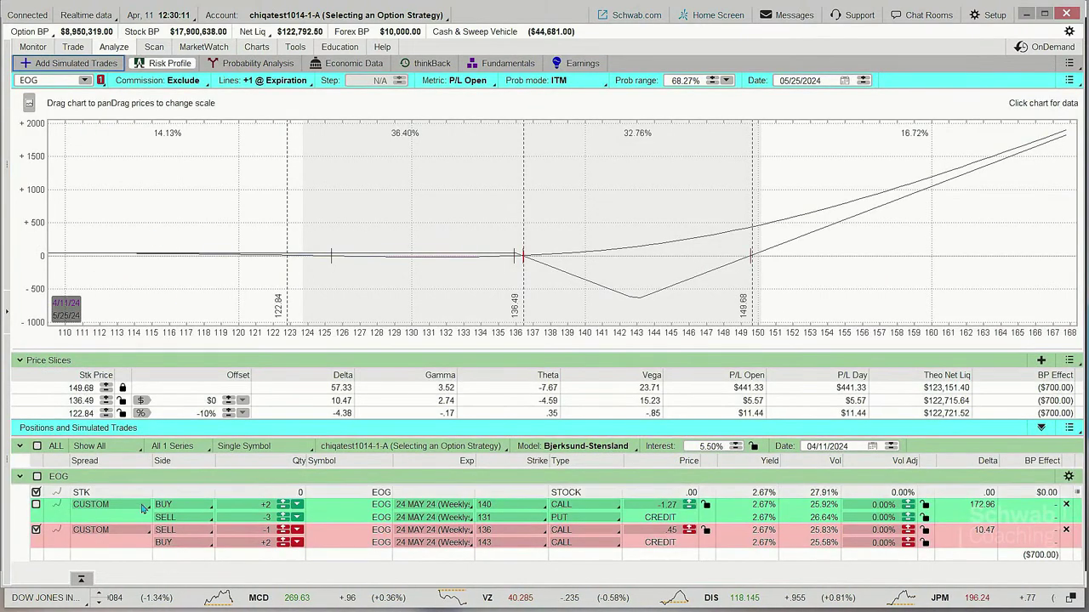
click(36, 530)
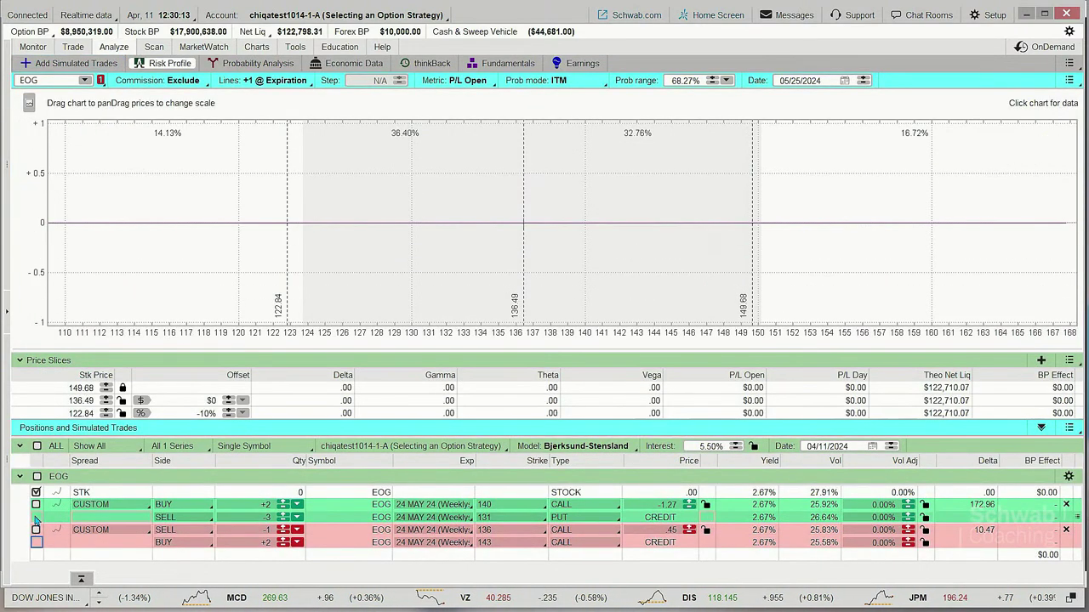
click(36, 504)
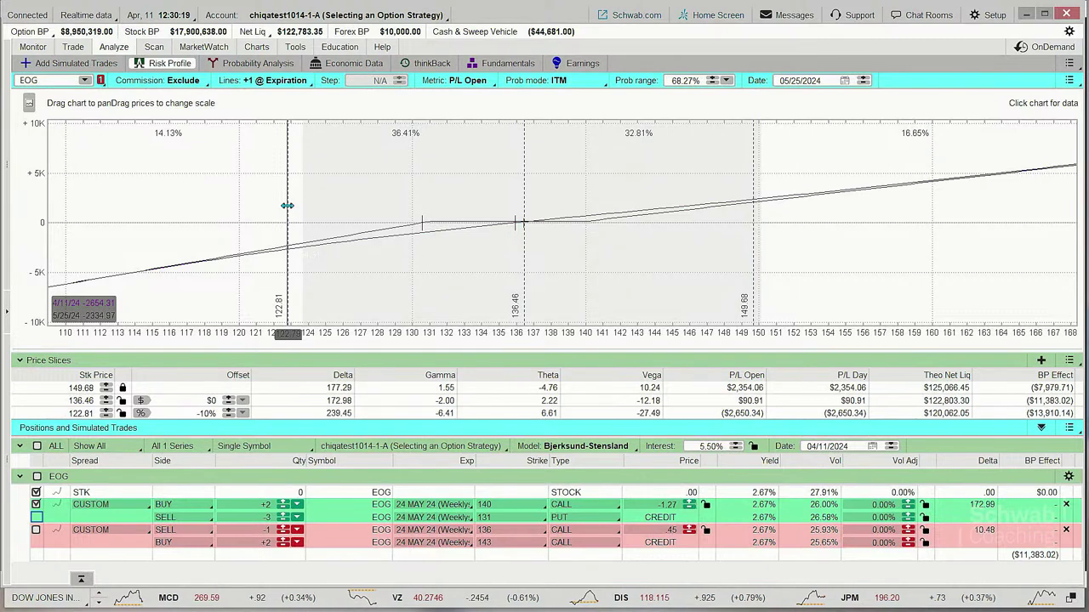
Move the lower price slice to the 130.62 break-even and delete the 149.68 price slice.
drag(291, 208, 423, 215)
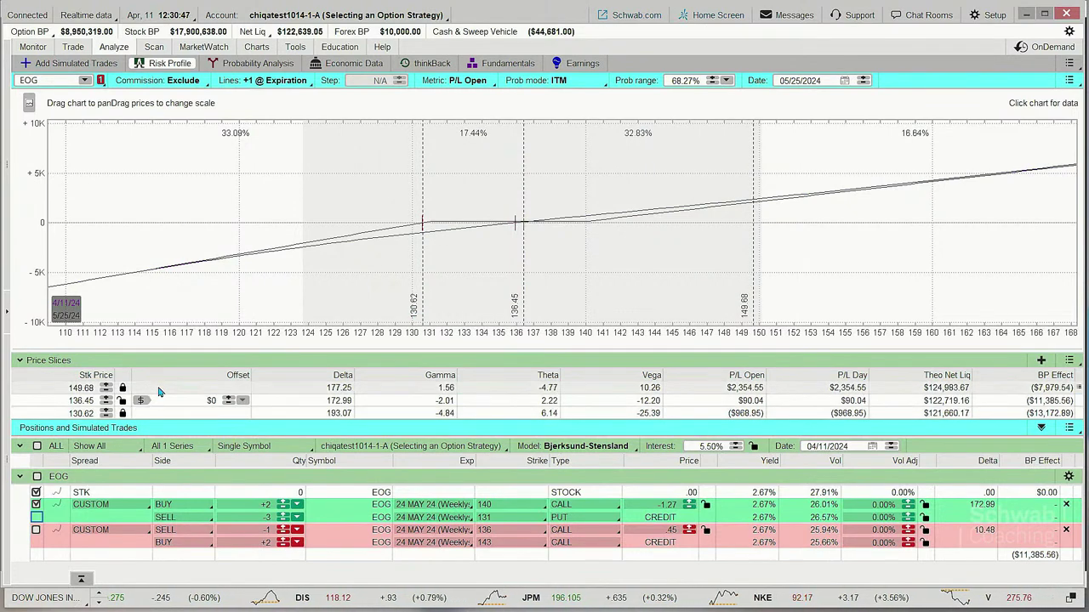
right_click(158, 391)
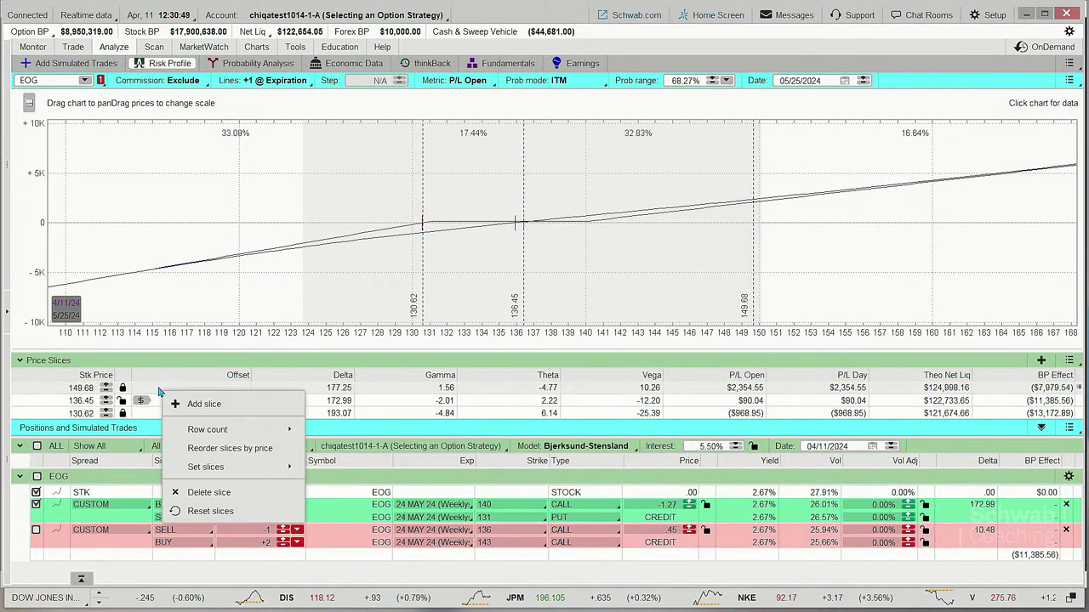
click(197, 494)
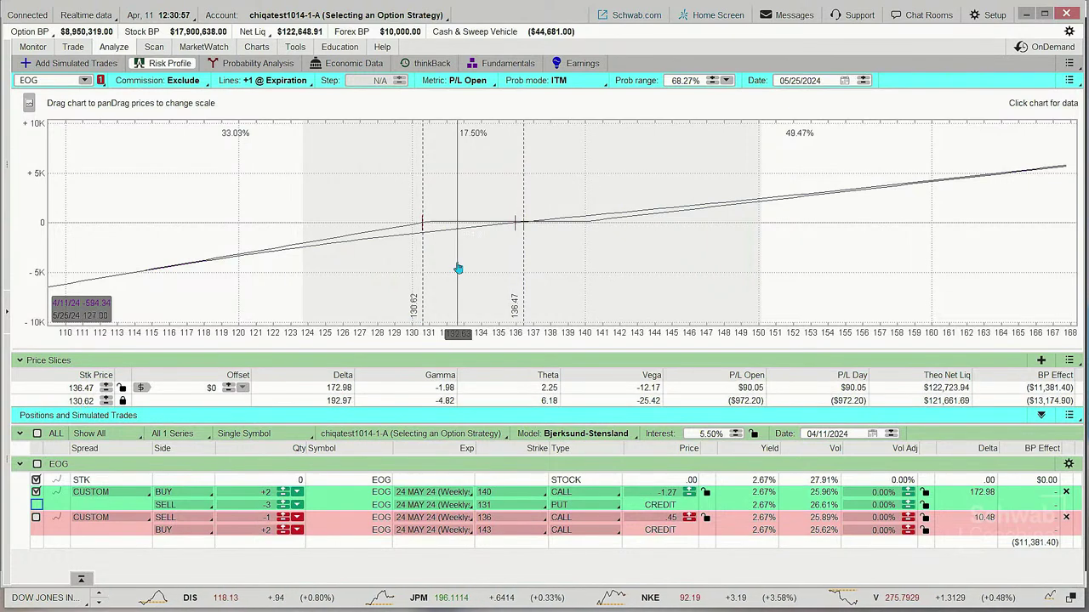
Draw a horizontal price level at about 130 on EOG's daily chart.
click(256, 47)
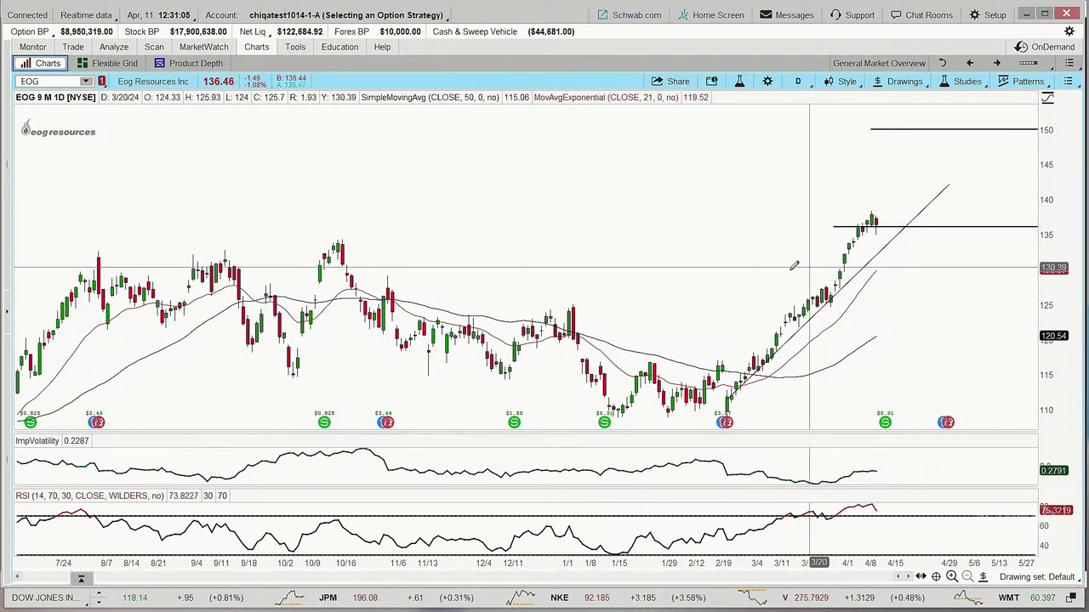
click(720, 269)
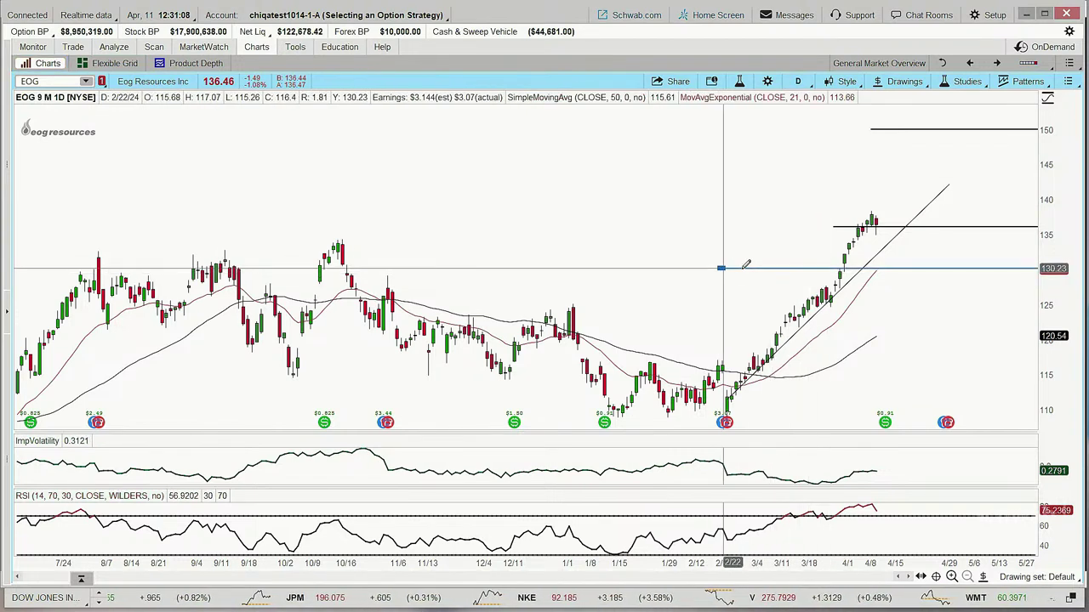
click(984, 276)
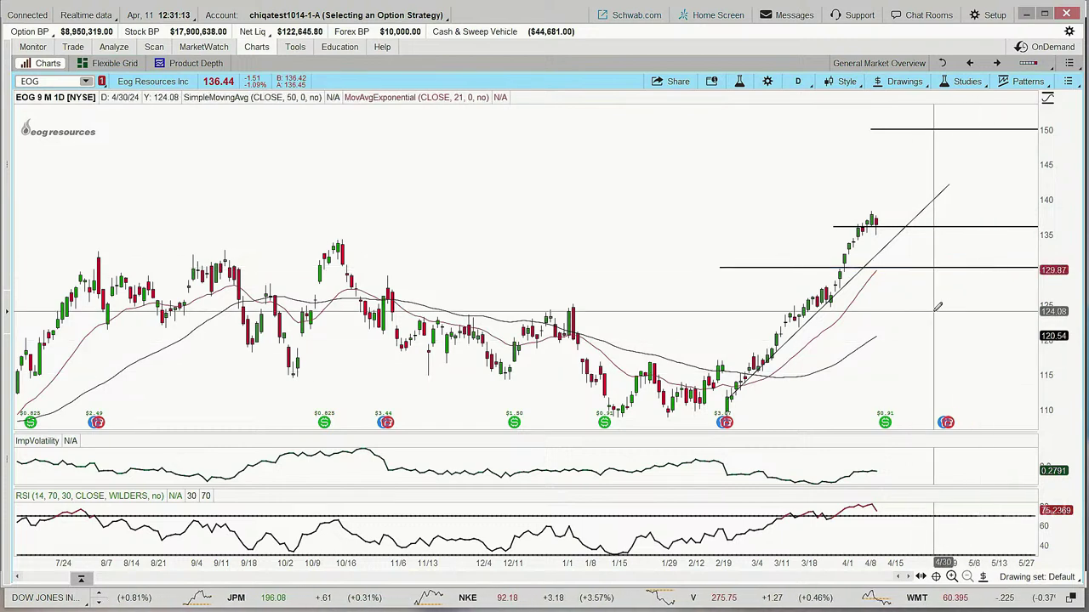
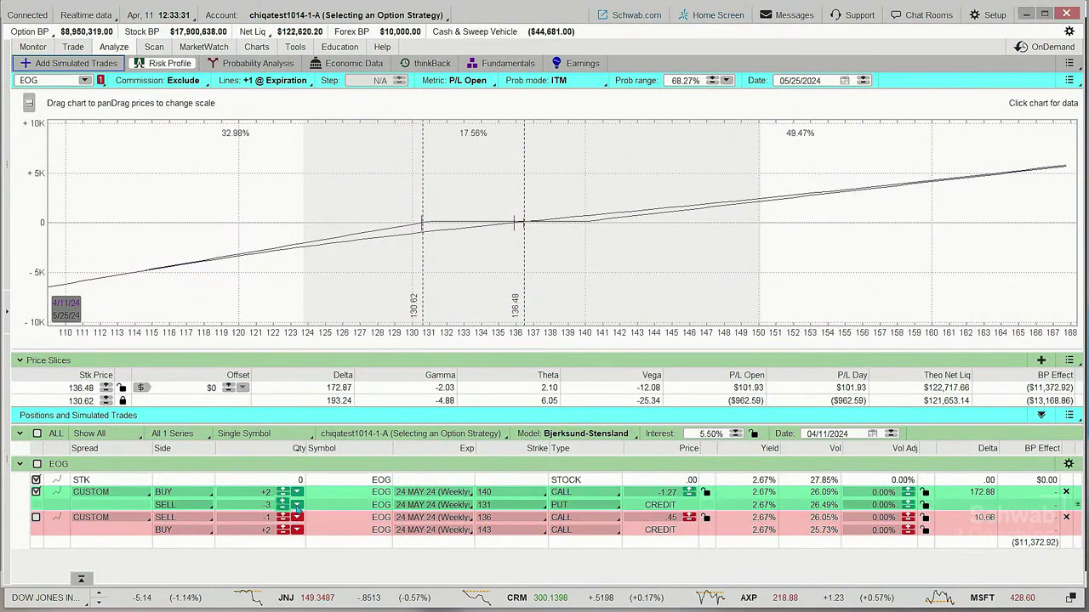
Create a duplicate order from the +2 140 call/-3 131 put trade as a DAY limit at -1.27 and send it.
right_click(123, 496)
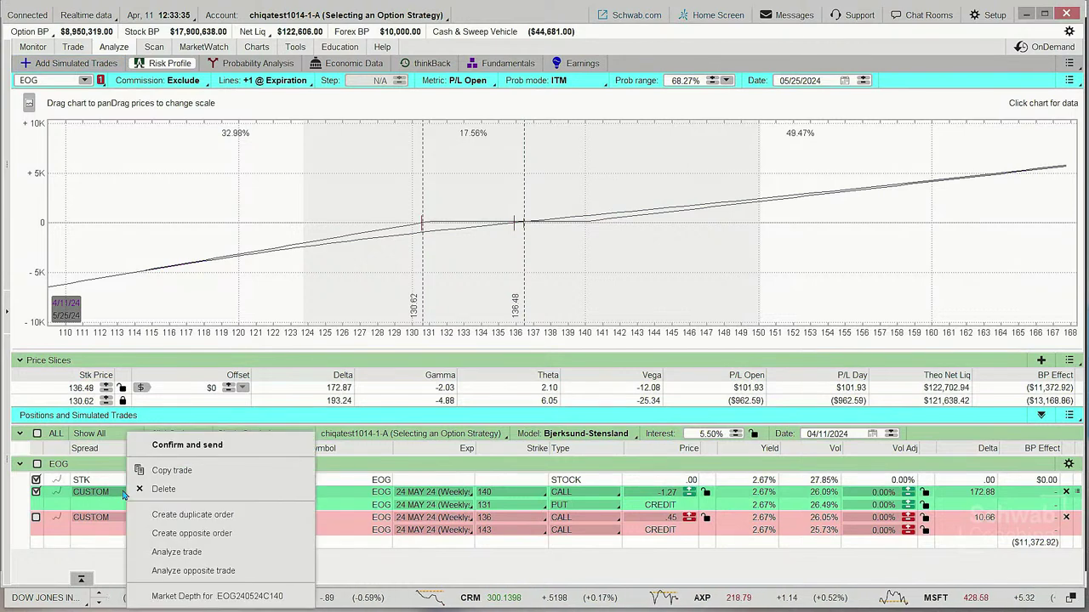
click(175, 515)
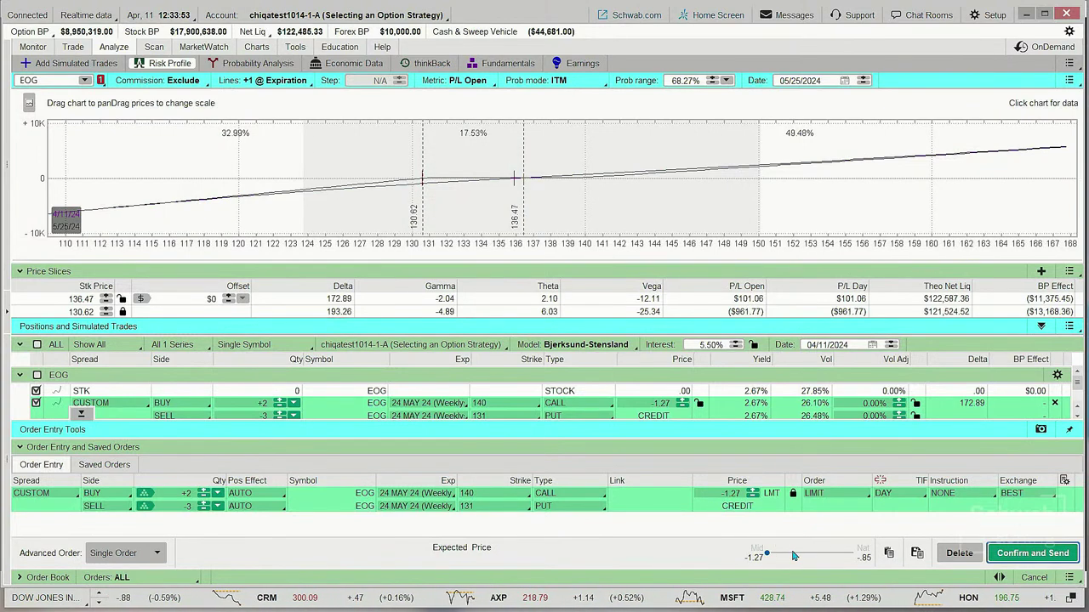
click(1033, 553)
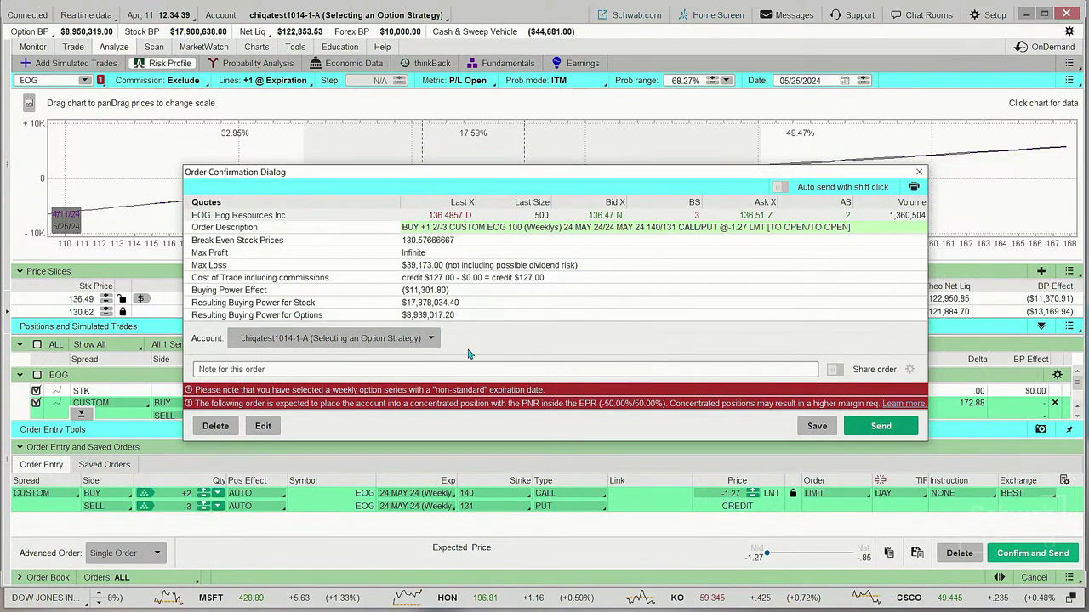
click(881, 428)
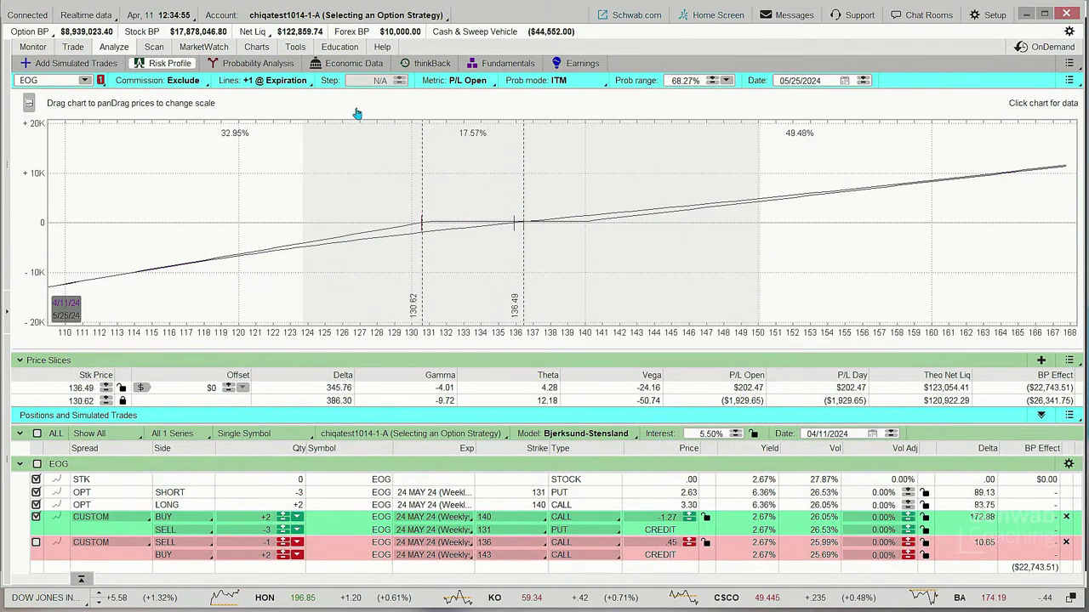
Open the account statement with NVDA's trade history and bring up Calculator.
click(34, 49)
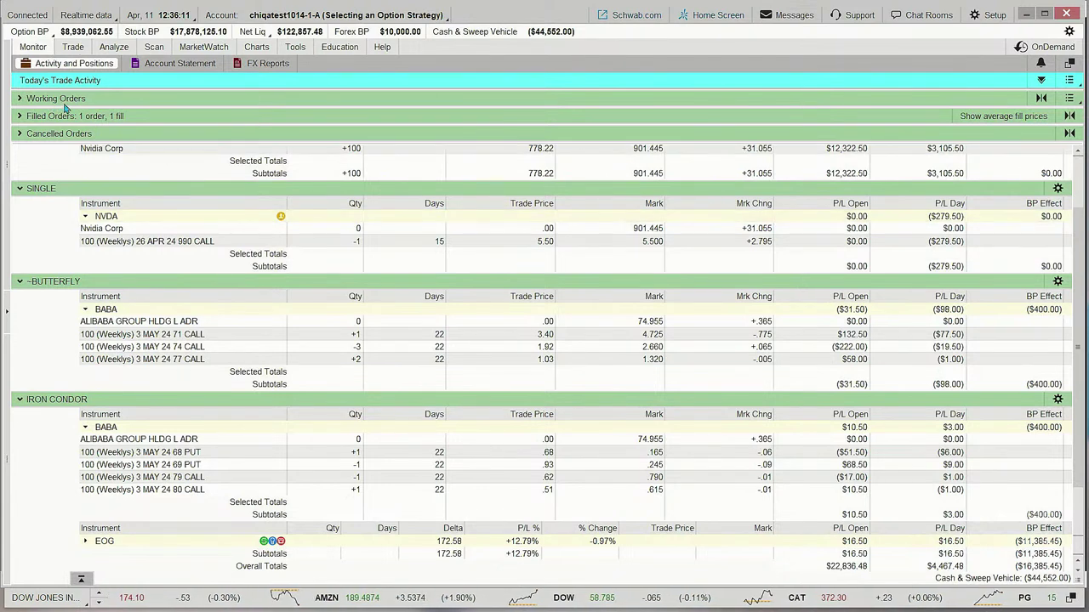
click(176, 64)
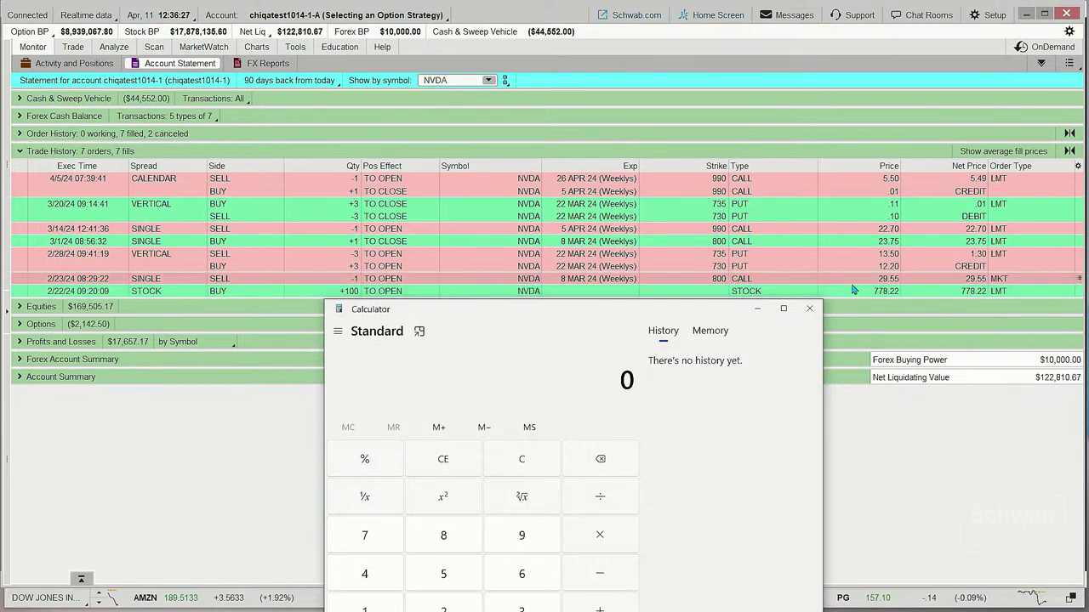
Move Calculator fully into view and enter 29.55, the premium of NVDA's 8 MAR 24 800 call sale.
drag(653, 314, 497, 155)
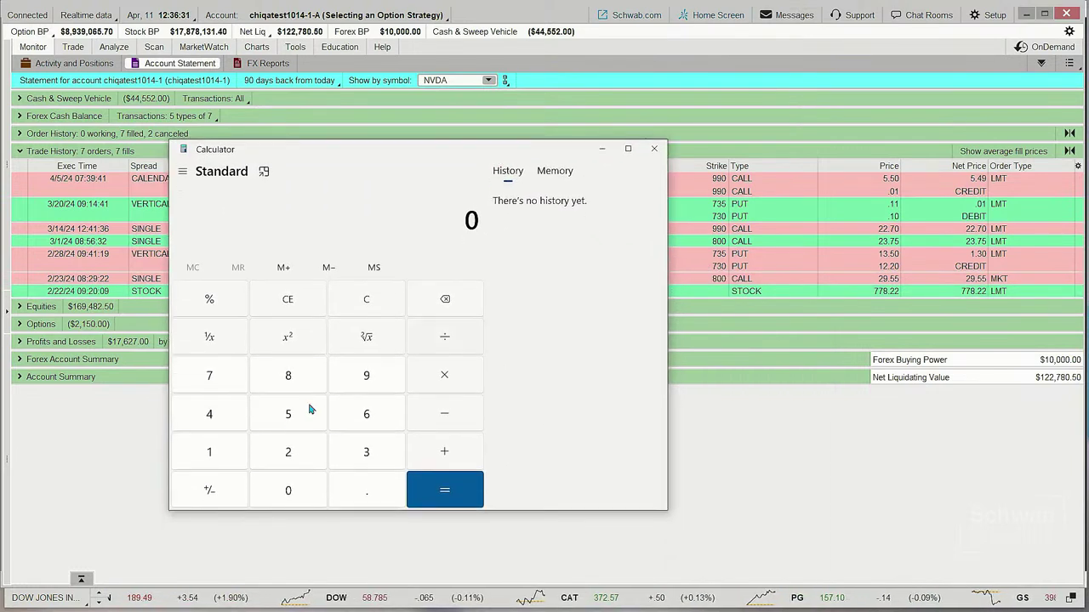
click(288, 452)
click(364, 385)
click(366, 490)
click(287, 414)
click(287, 414)
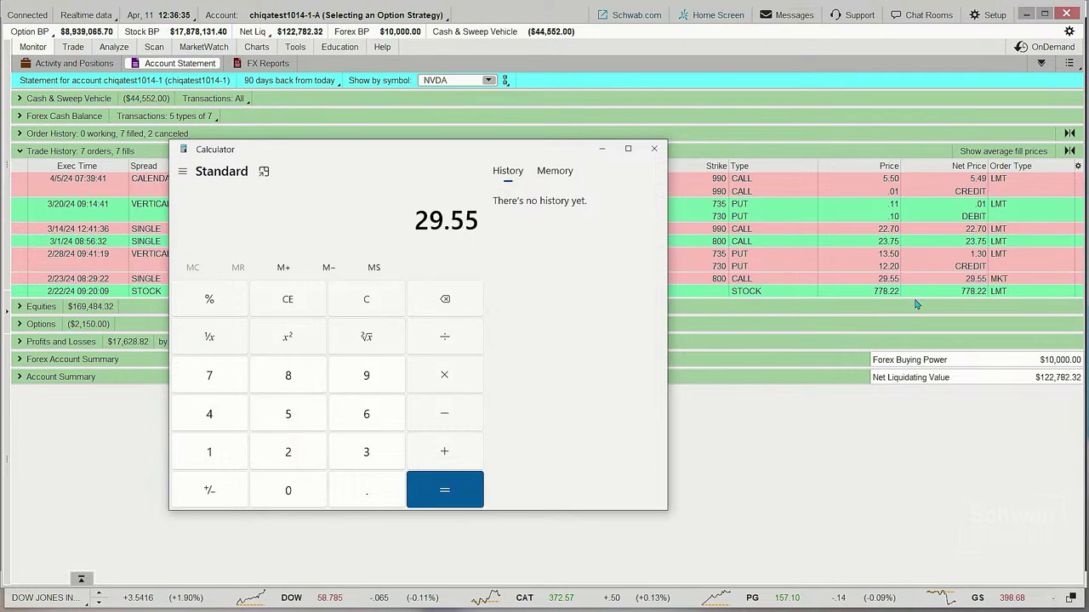
Place Calculator below the NVDA trade history rows and bring it back in front of the account statement.
drag(539, 157, 629, 363)
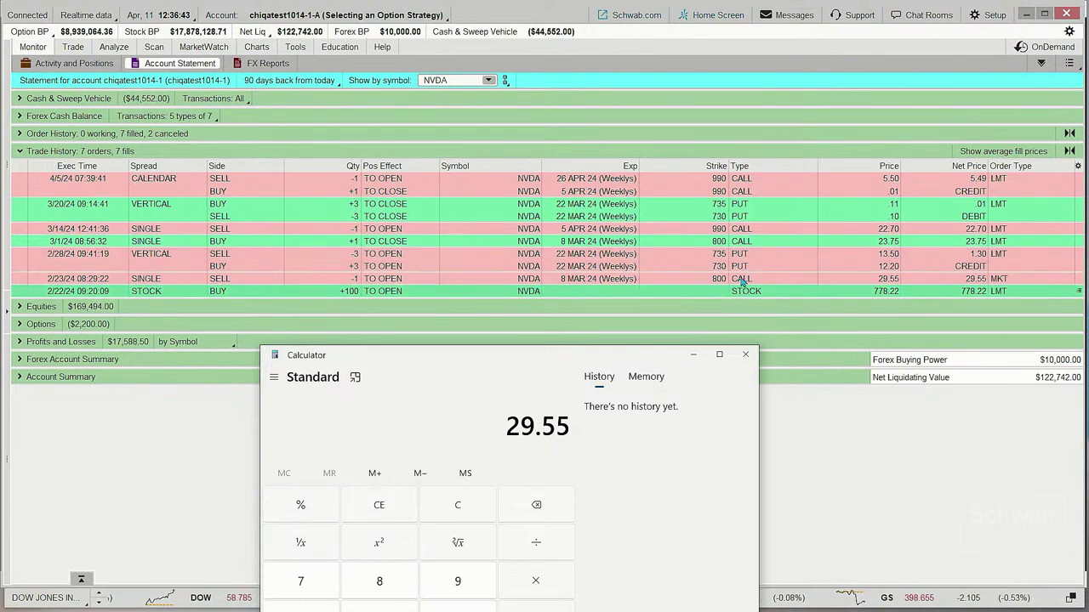
click(636, 342)
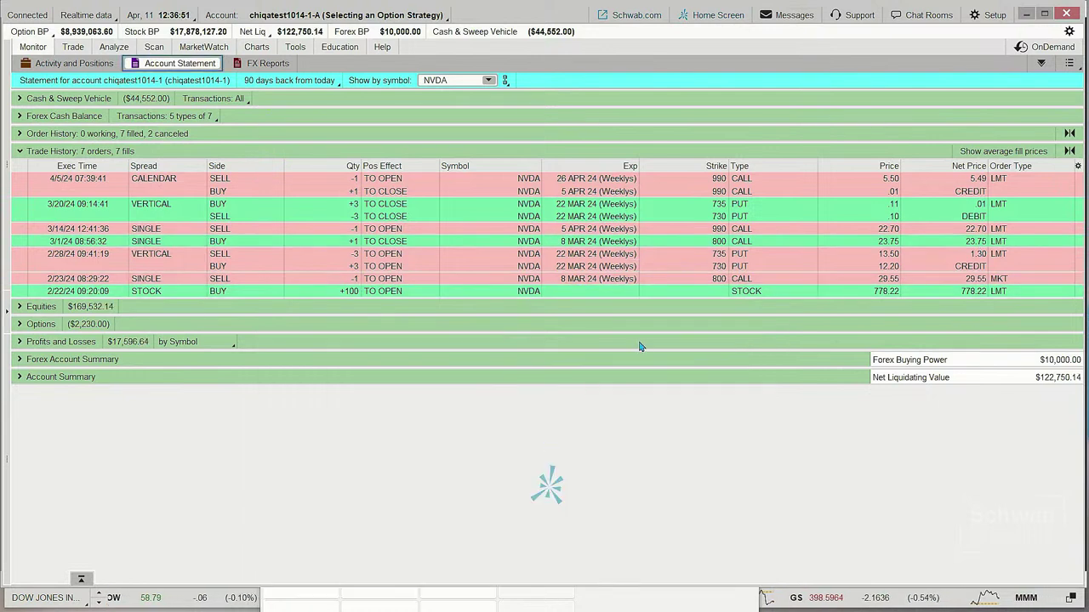
key(super+Tab)
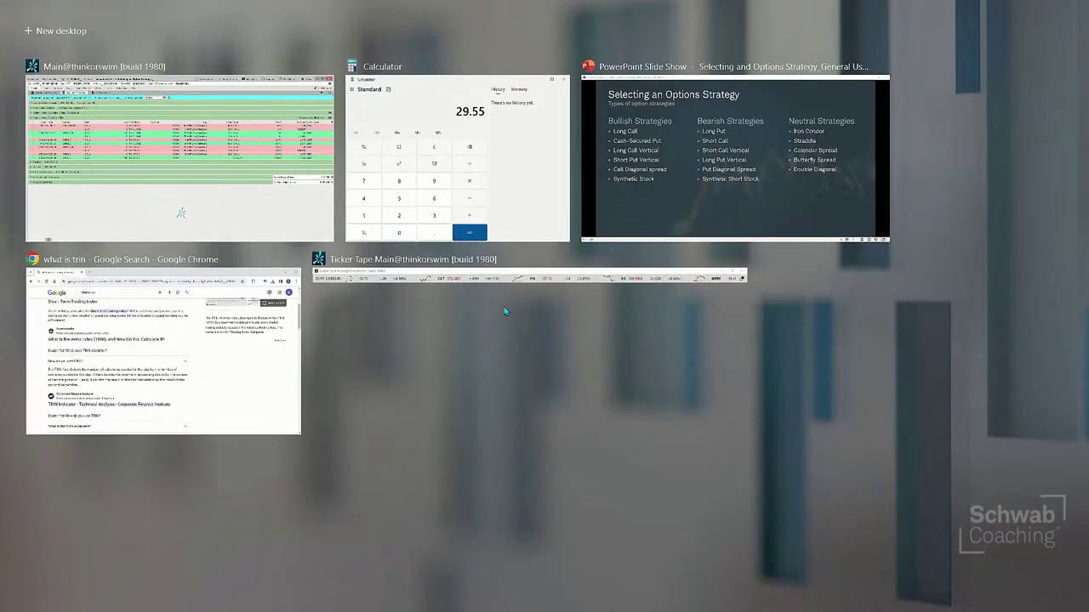
click(475, 181)
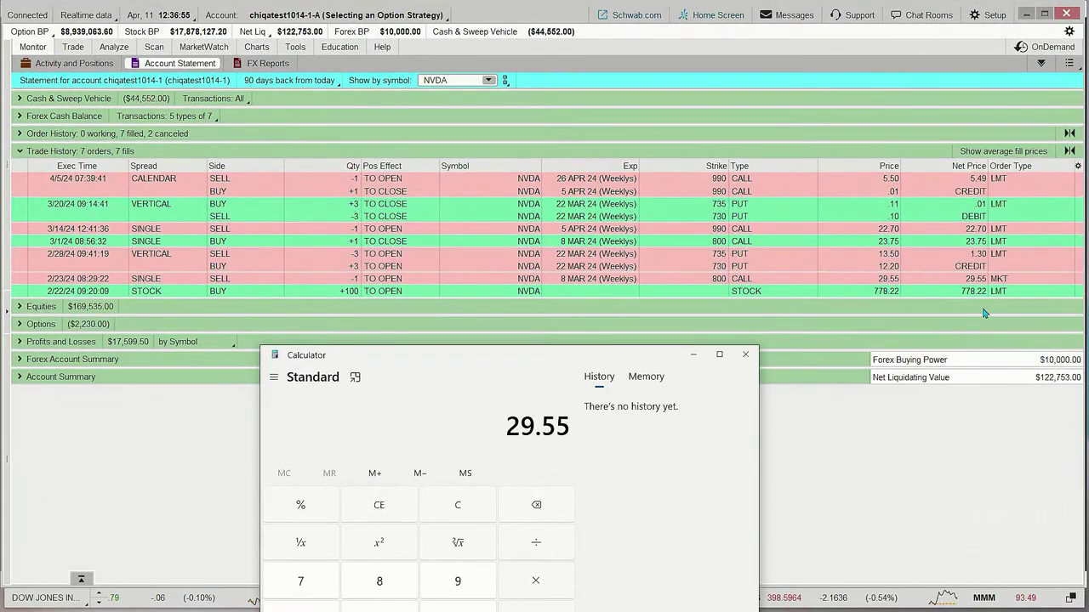
Move Calculator fully into view and subtract the 23.75 buyback of NVDA's 8 MAR 24 800 call from 29.55.
drag(590, 358, 570, 200)
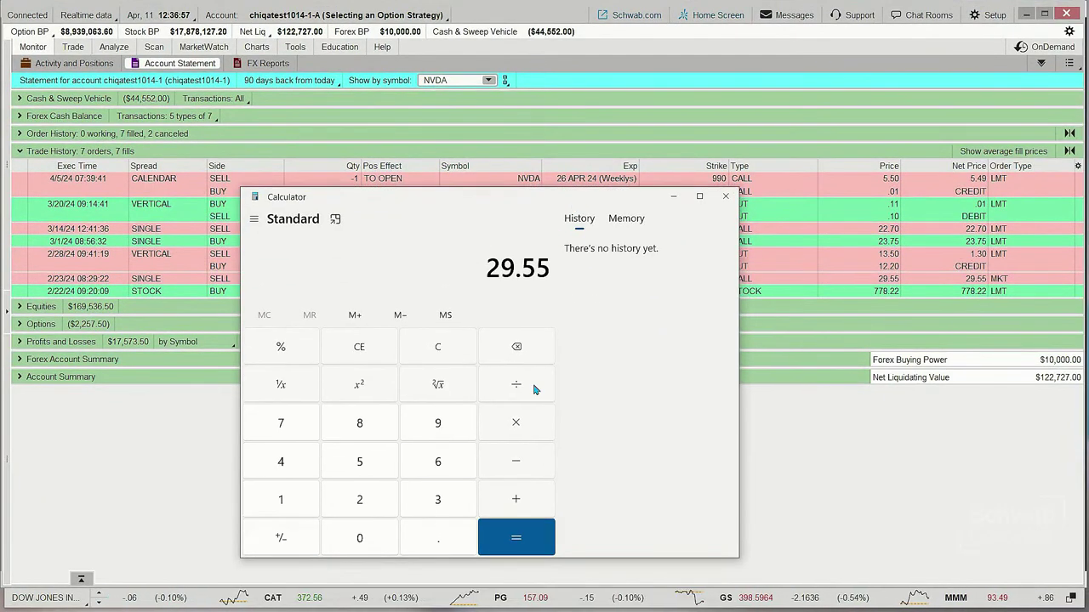
click(362, 503)
click(437, 538)
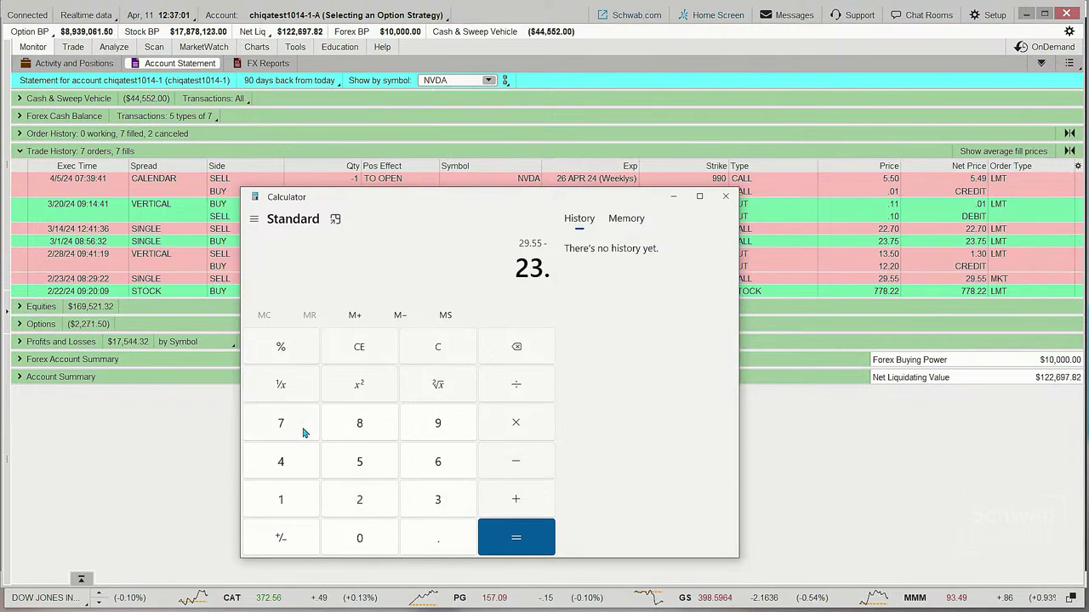
click(280, 423)
click(360, 462)
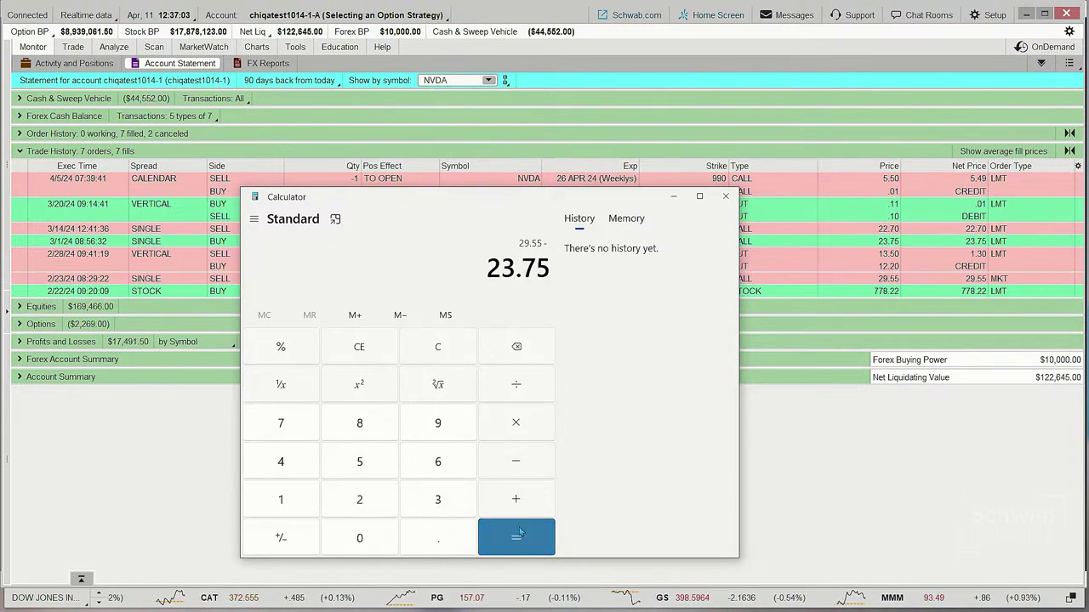
click(511, 534)
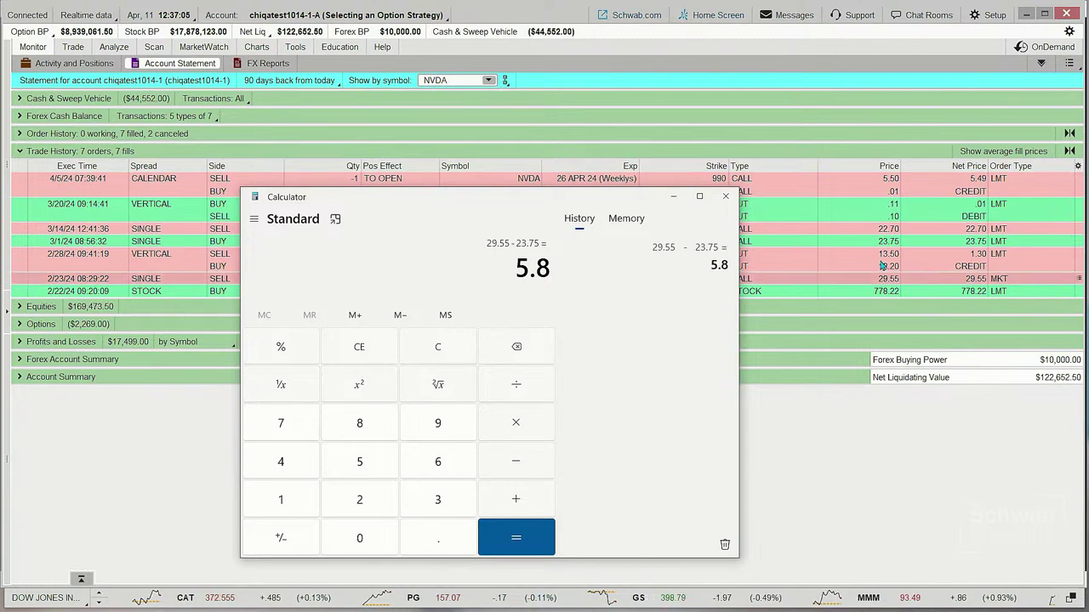
Check the trade rows behind Calculator and add 22.7, the premium of NVDA's 5 APR 24 990 call sale, to the result.
drag(609, 202, 628, 262)
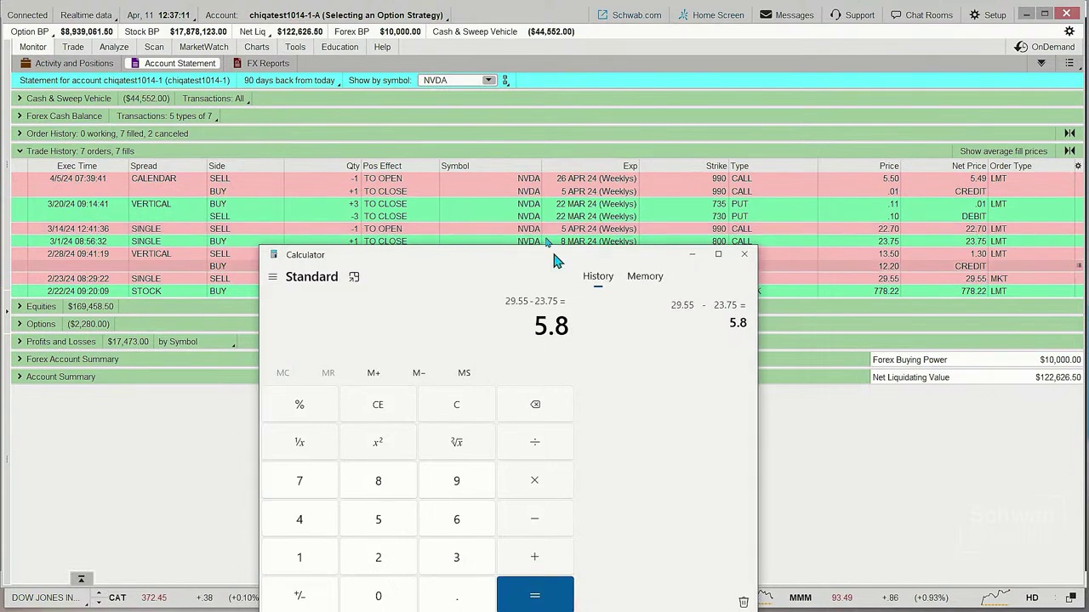
drag(557, 260, 517, 131)
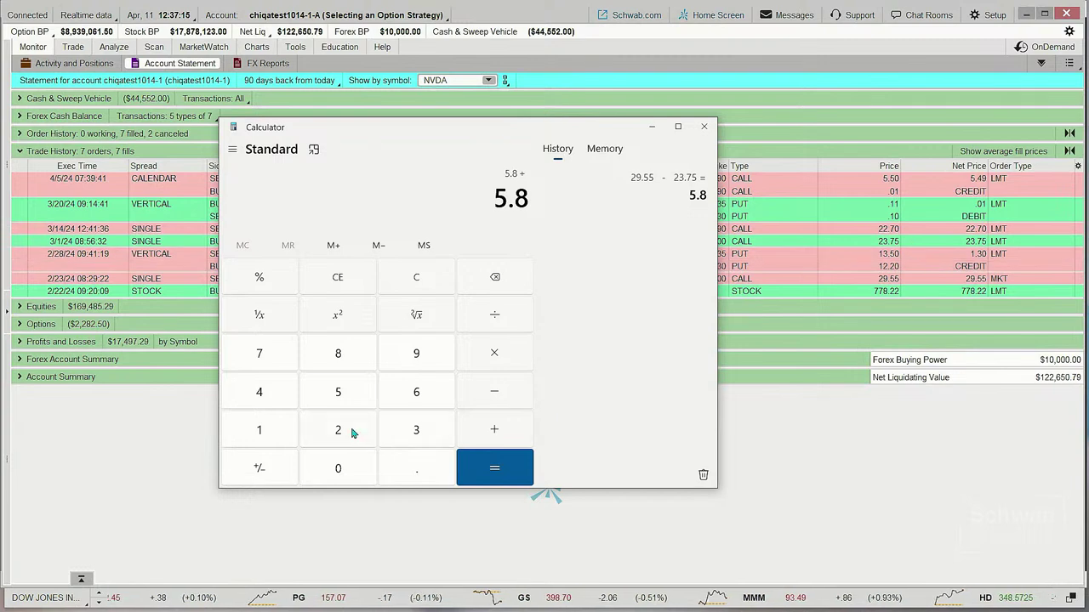
click(387, 459)
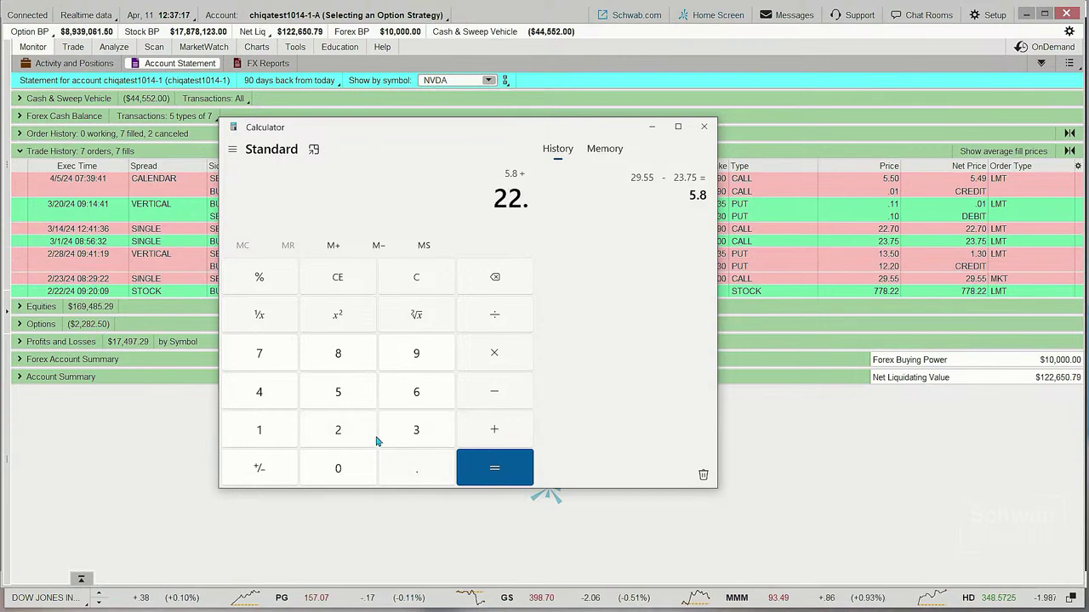
click(269, 360)
click(485, 467)
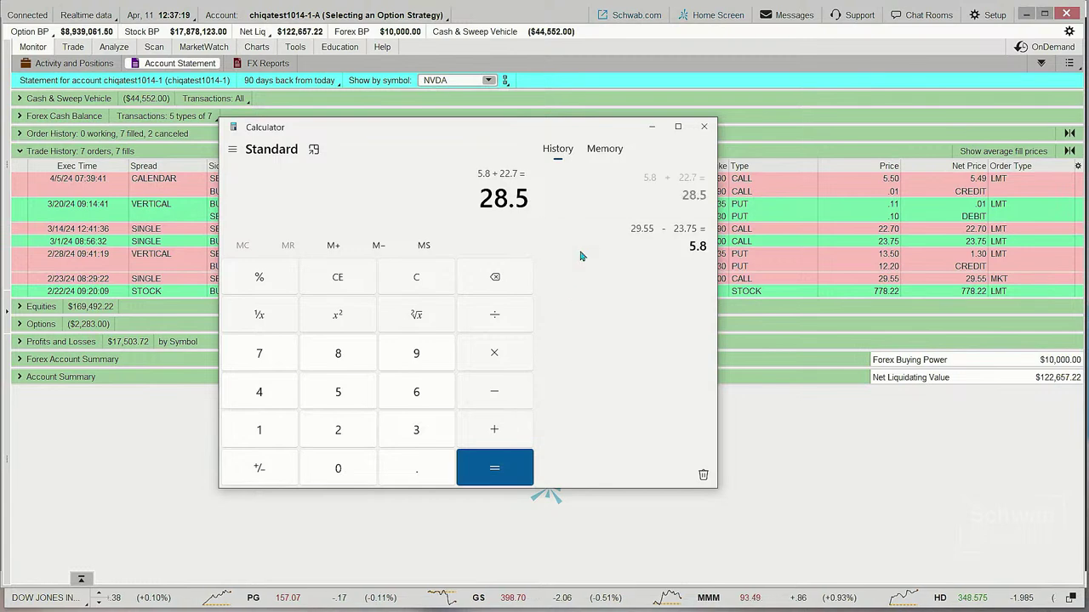
Check the NVDA calendar roll behind Calculator and add its 5.49 net credit to the running total.
drag(557, 142, 657, 329)
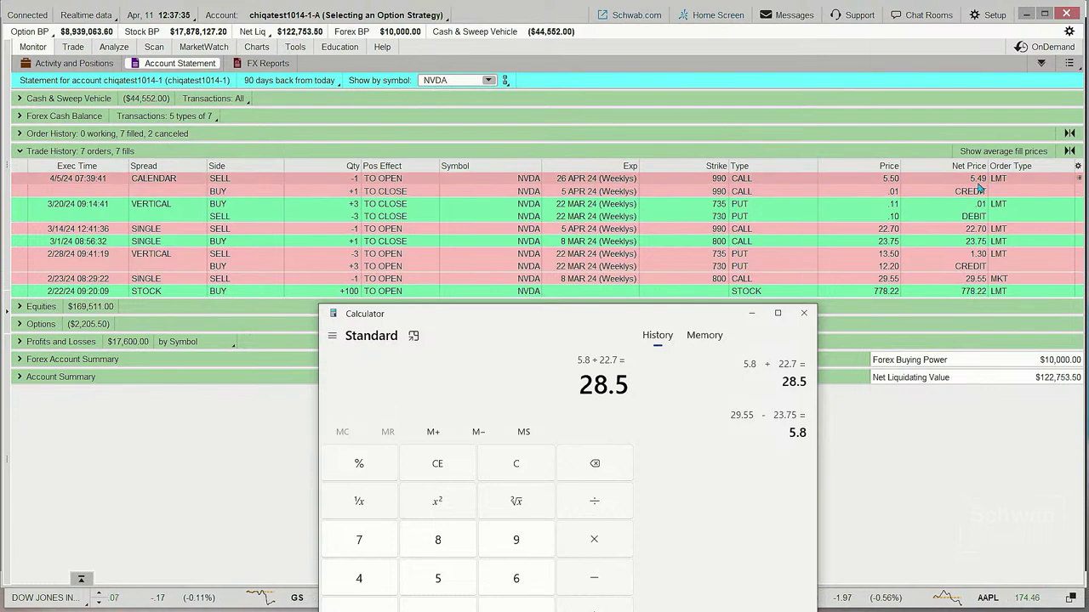
drag(638, 313, 610, 88)
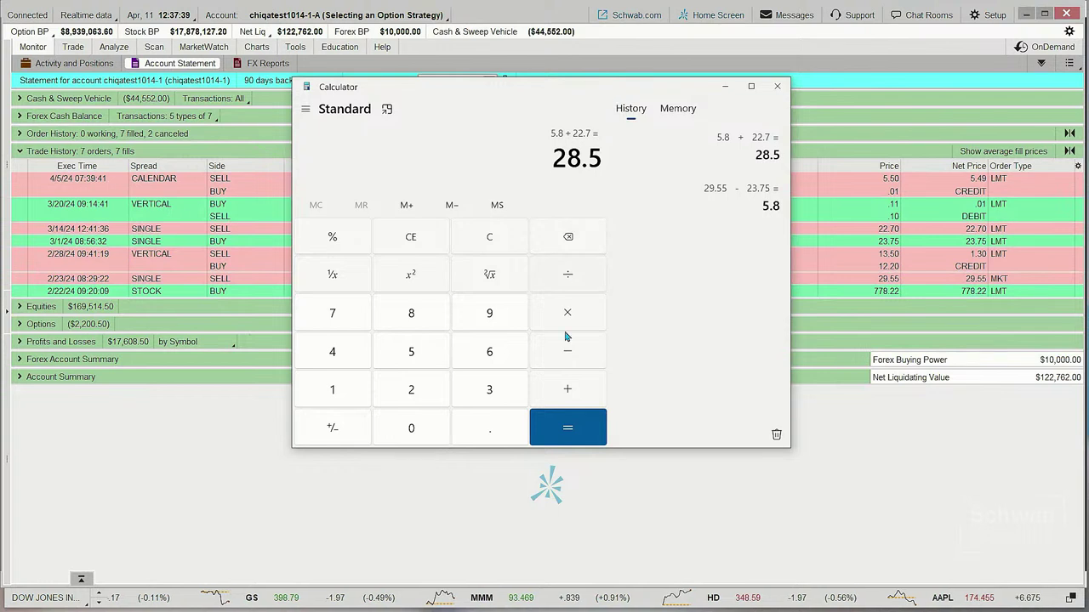
click(566, 389)
click(413, 352)
click(480, 425)
click(347, 364)
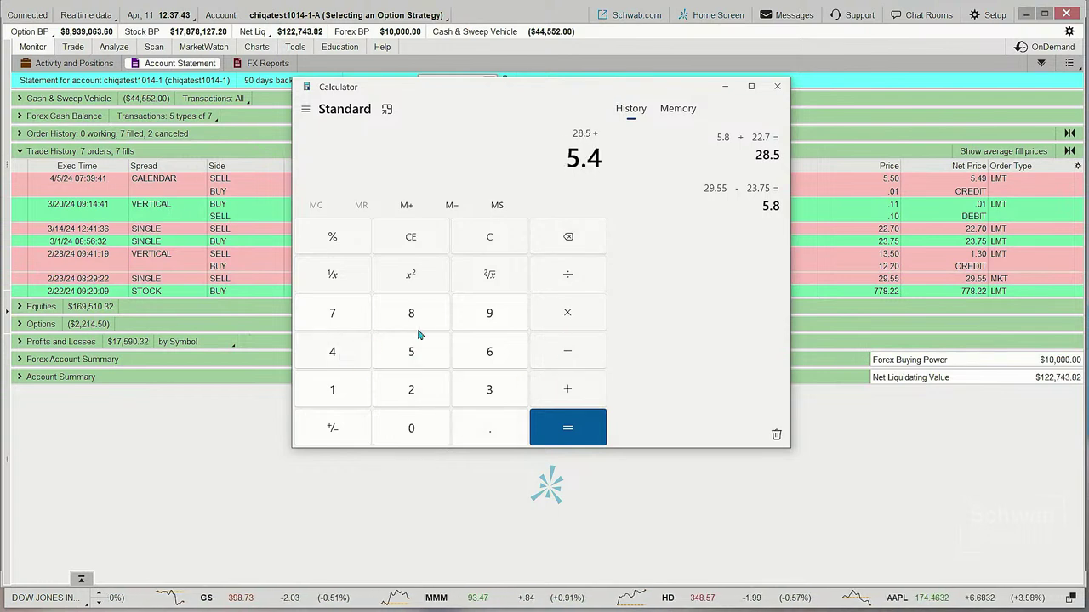
click(489, 315)
click(567, 427)
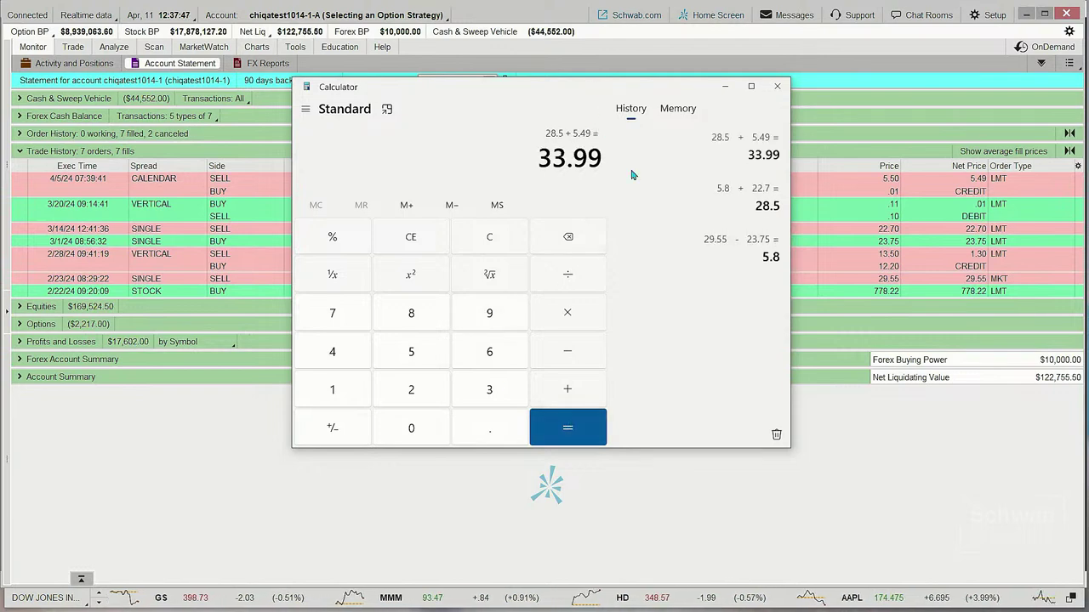
Clear Calculator away from the account statement so all NVDA trade history rows are uncovered.
drag(611, 89, 677, 288)
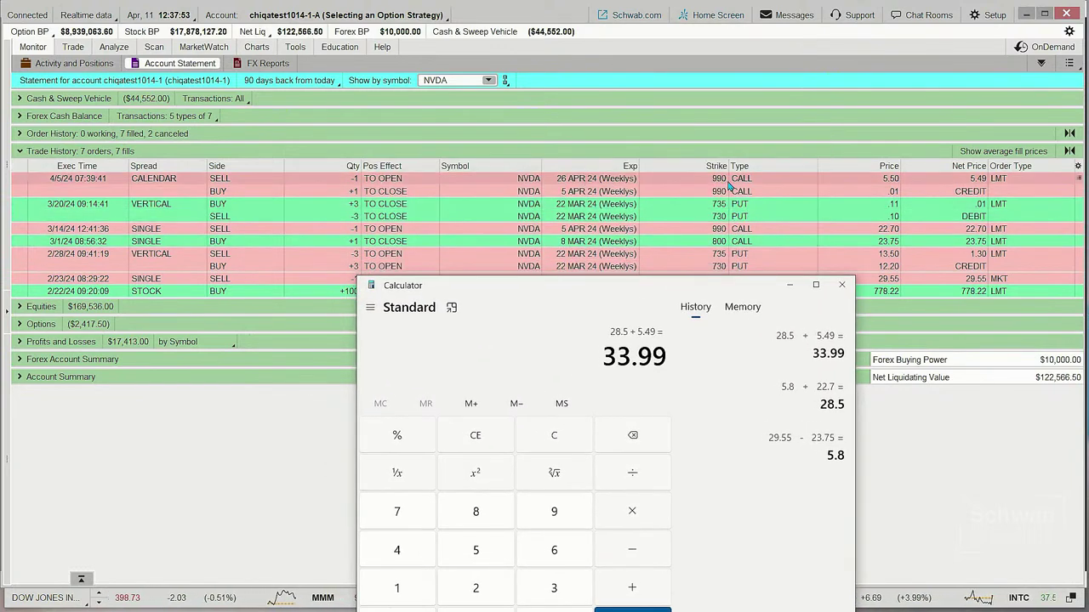
drag(728, 286, 801, 286)
click(915, 285)
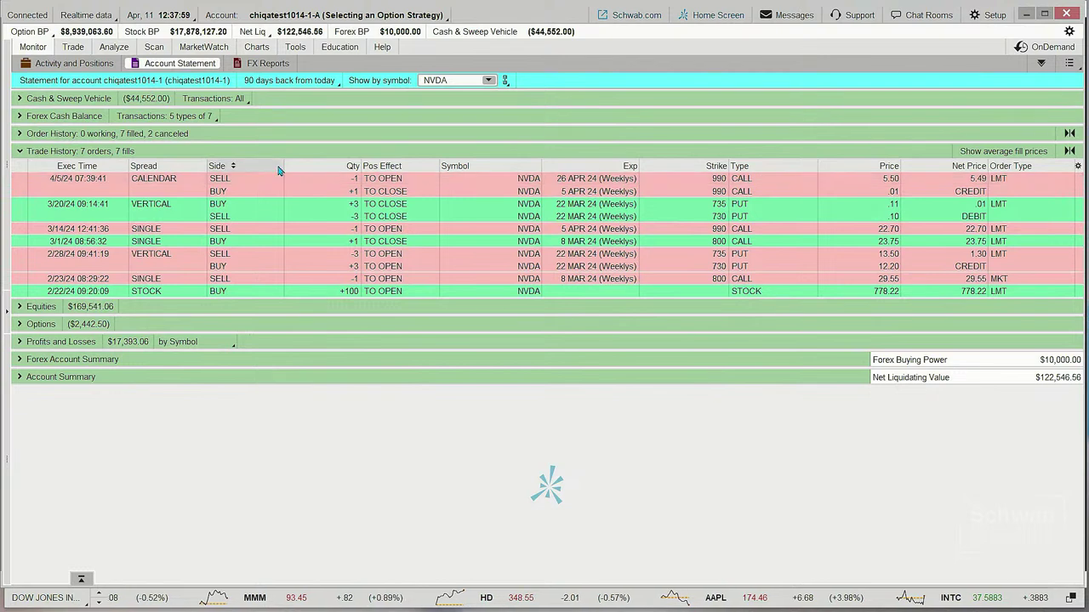
Open the trading page and load the symbol NVDA.
click(74, 47)
click(52, 81)
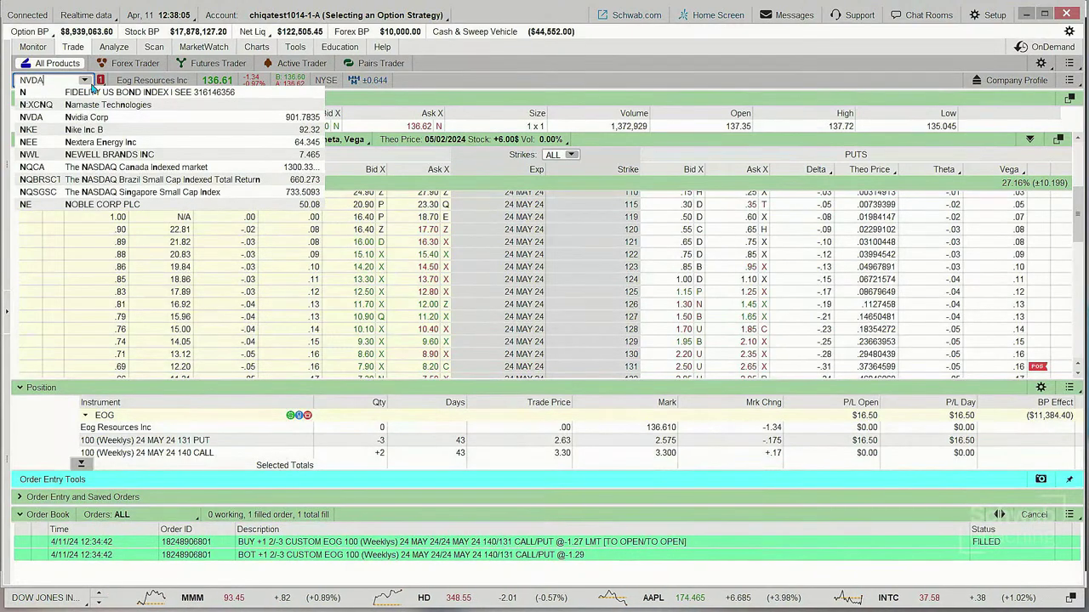
text(NVDA)
key(Return)
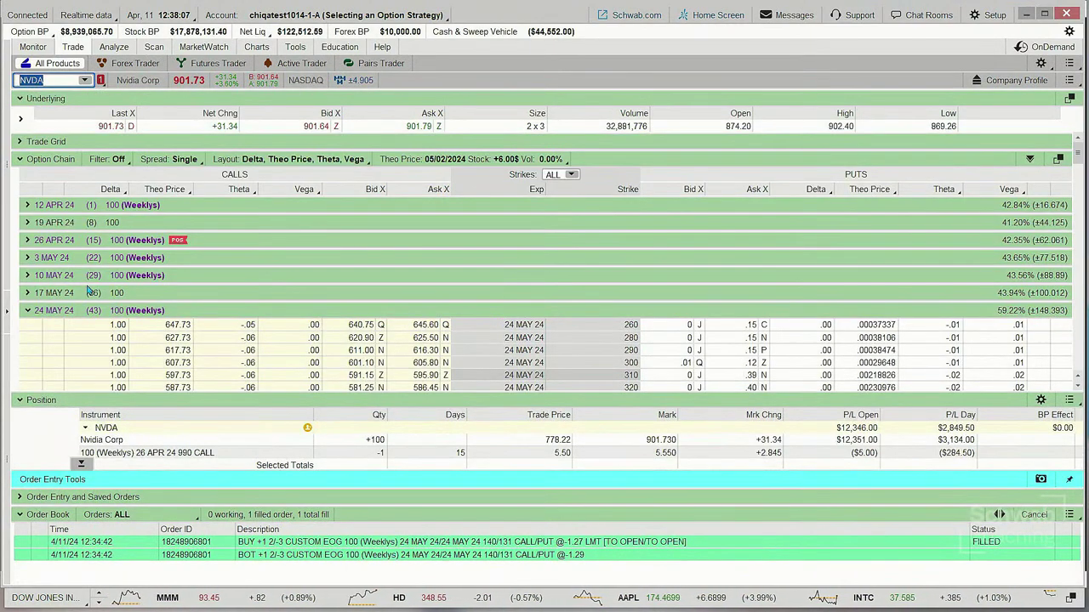
Expand NVDA's 26 APR 24 option chain and find the 990 call's bid and ask.
click(28, 240)
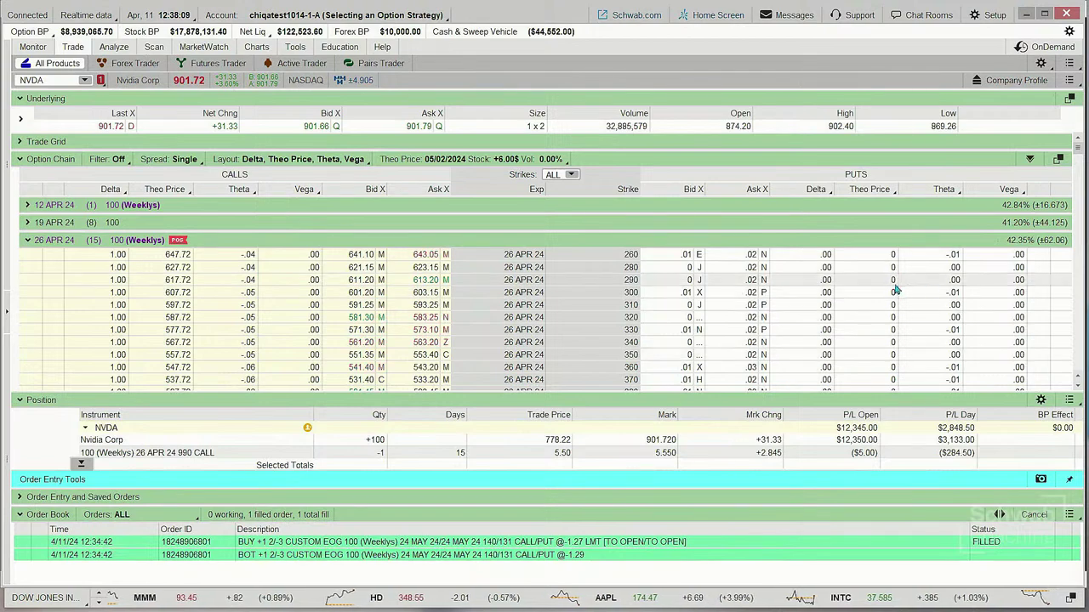
scroll(936, 285, down, 5)
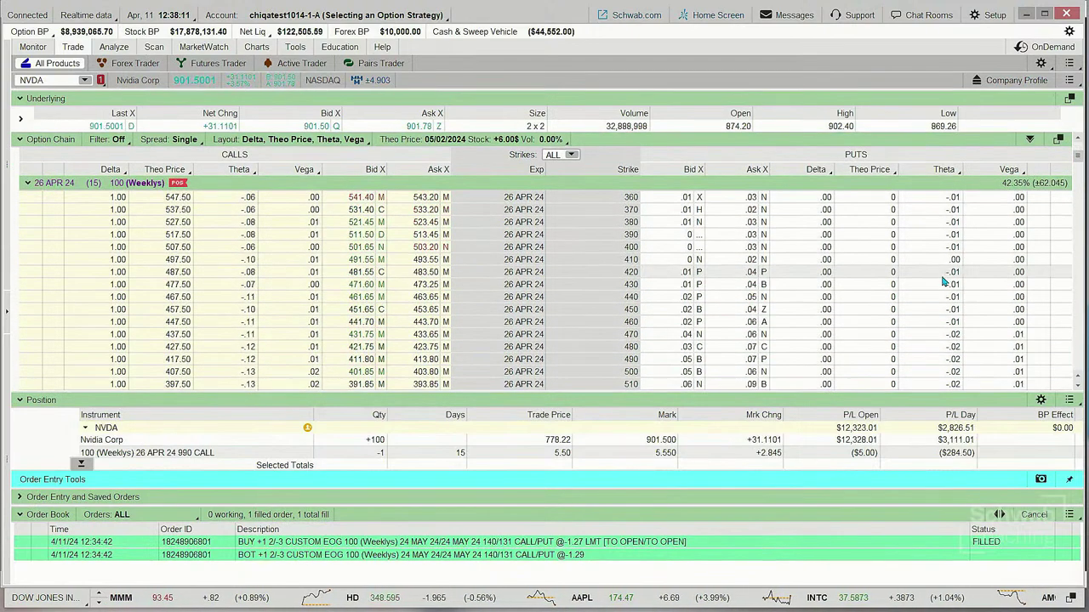
scroll(936, 285, down, 10)
scroll(927, 288, down, 8)
scroll(908, 293, down, 6)
scroll(908, 290, down, 6)
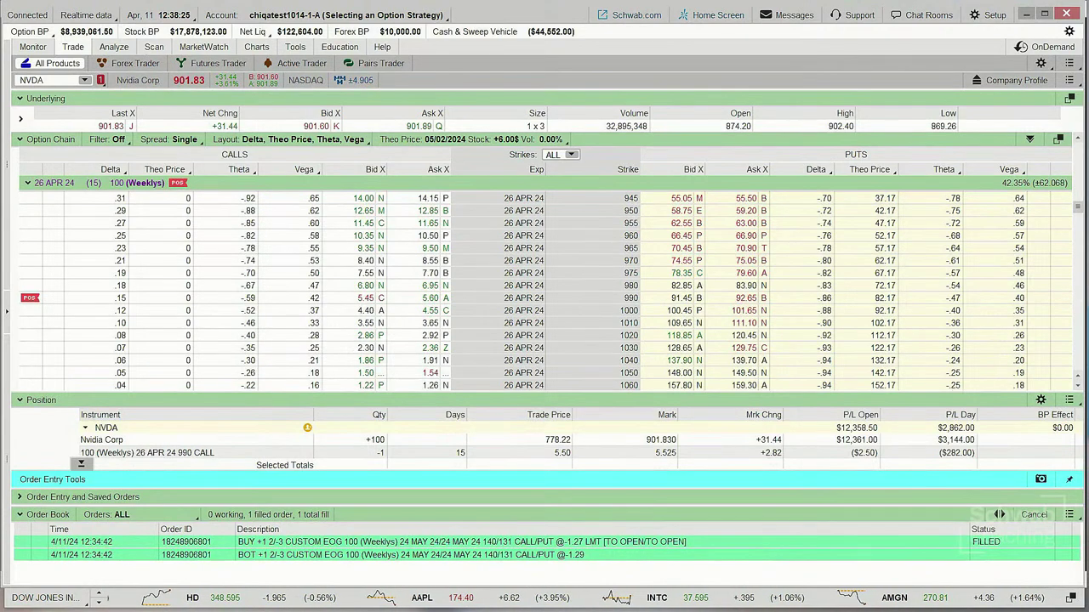
Bring Calculator up over the option chain and subtract 5.6, the 990 call's ask price, from the accumulated credit.
key(alt+Tab)
drag(868, 145, 459, 120)
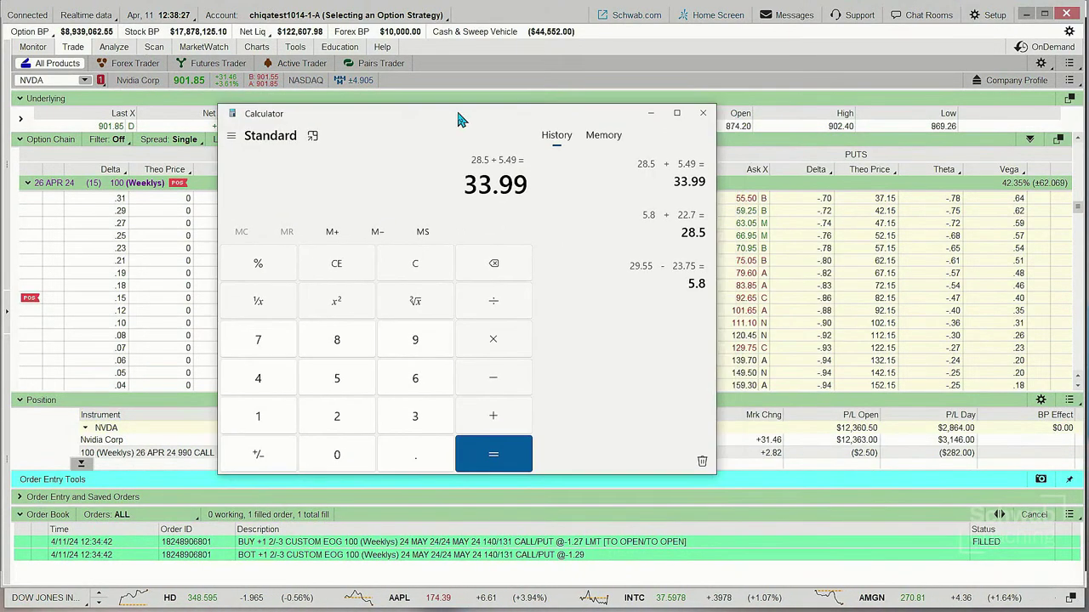
click(333, 382)
click(415, 379)
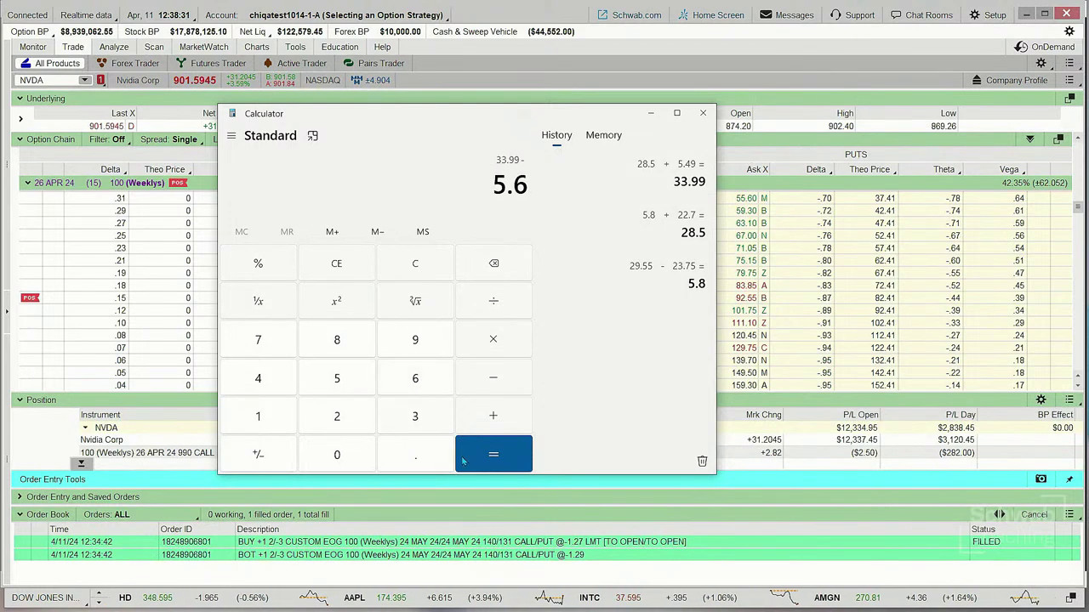
click(494, 454)
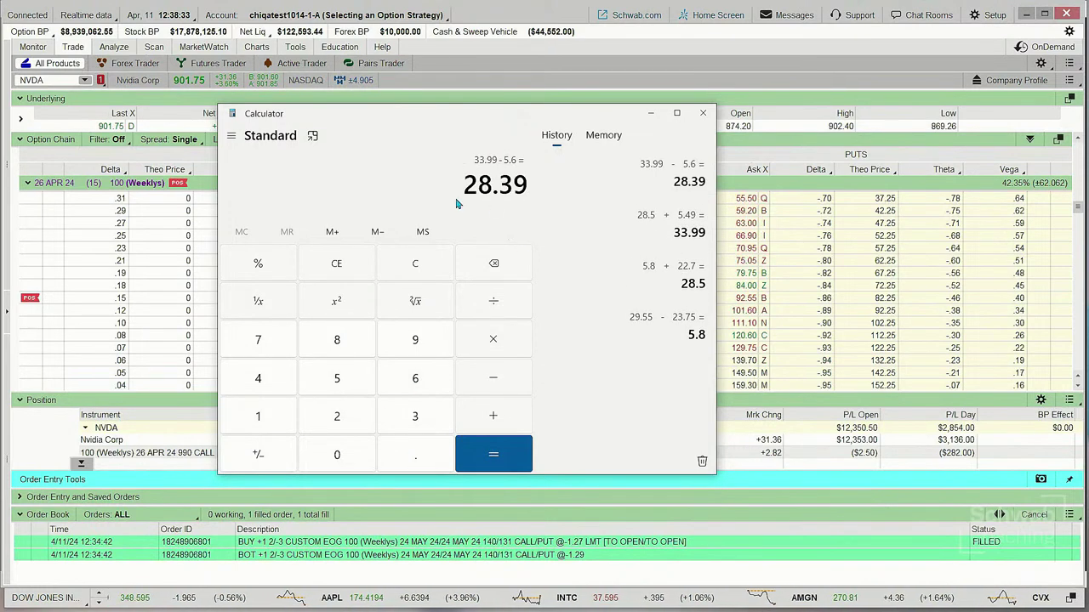
Multiply the net premium by 100 in Calculator, then return to the NVDA option chain.
click(494, 340)
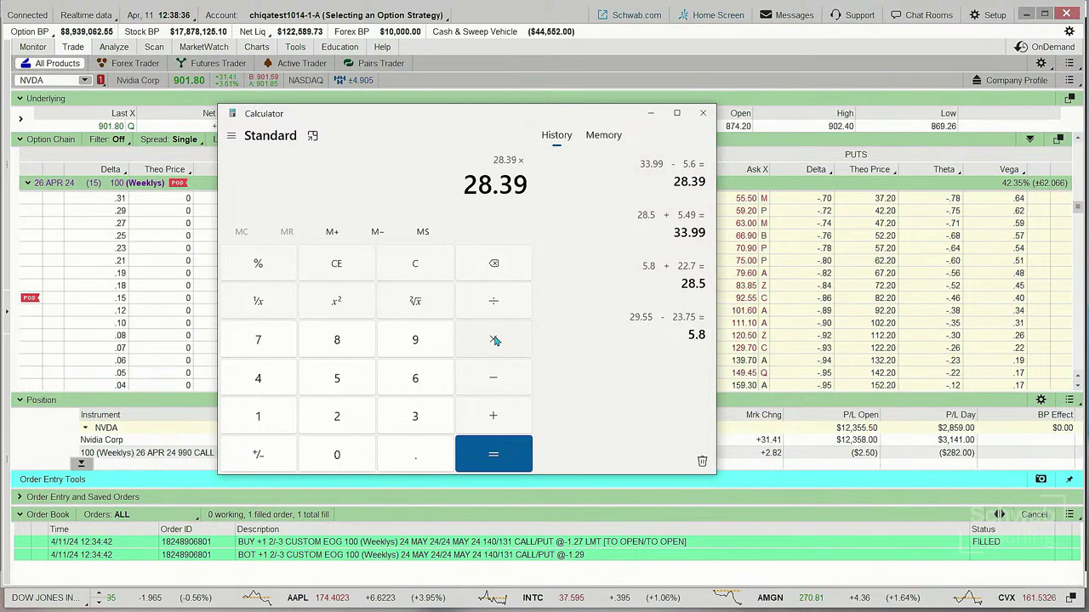
click(260, 418)
double_click(337, 454)
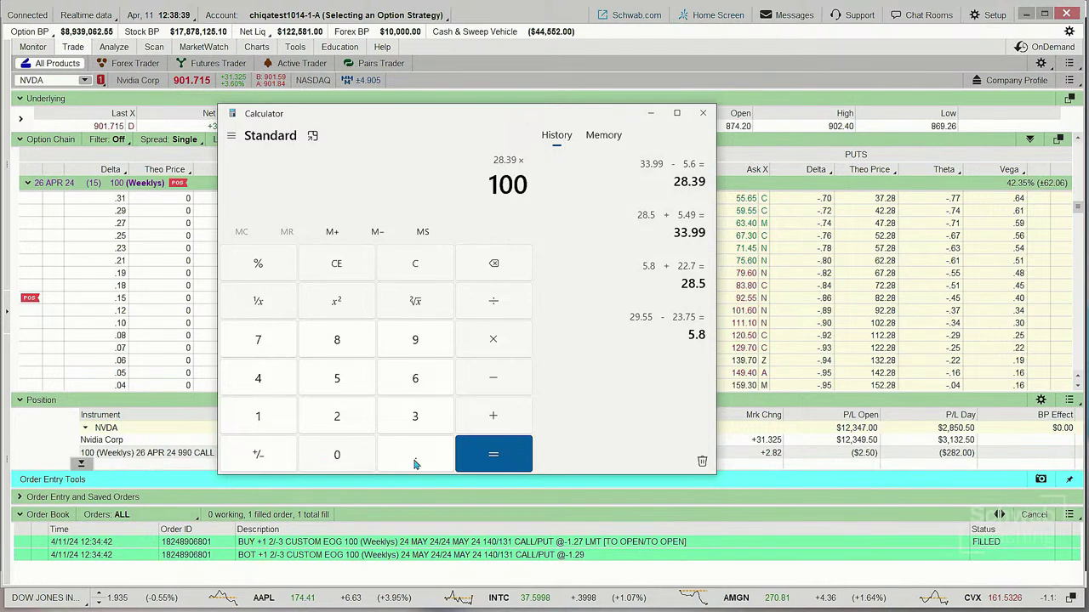
click(479, 457)
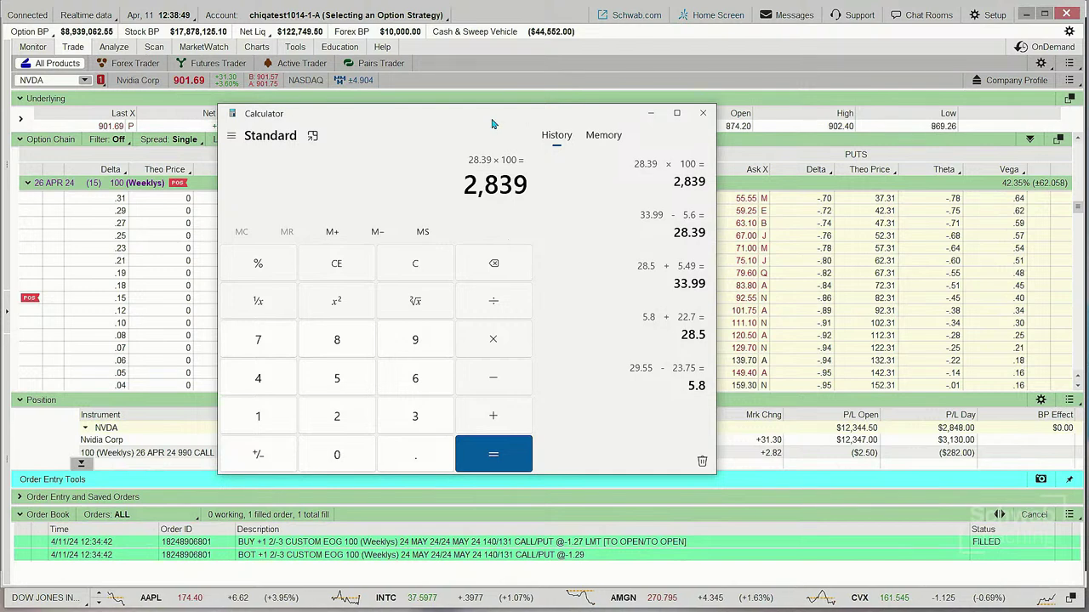
key(alt+Tab)
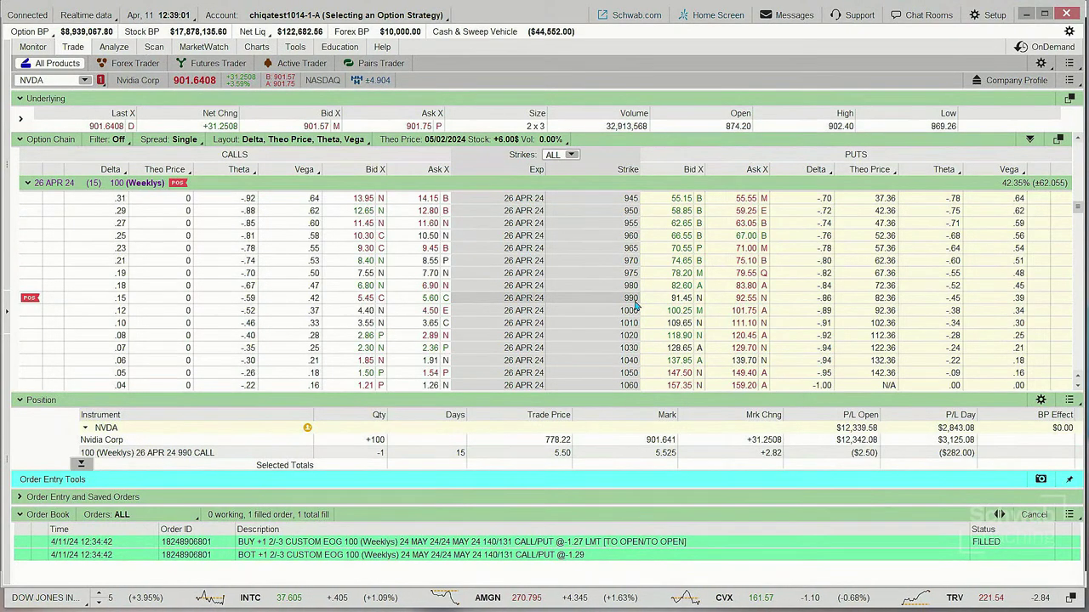
Open the account's activity and positions and review the NVDA call, BABA butterfly, BABA iron condor and EOG holdings.
click(256, 47)
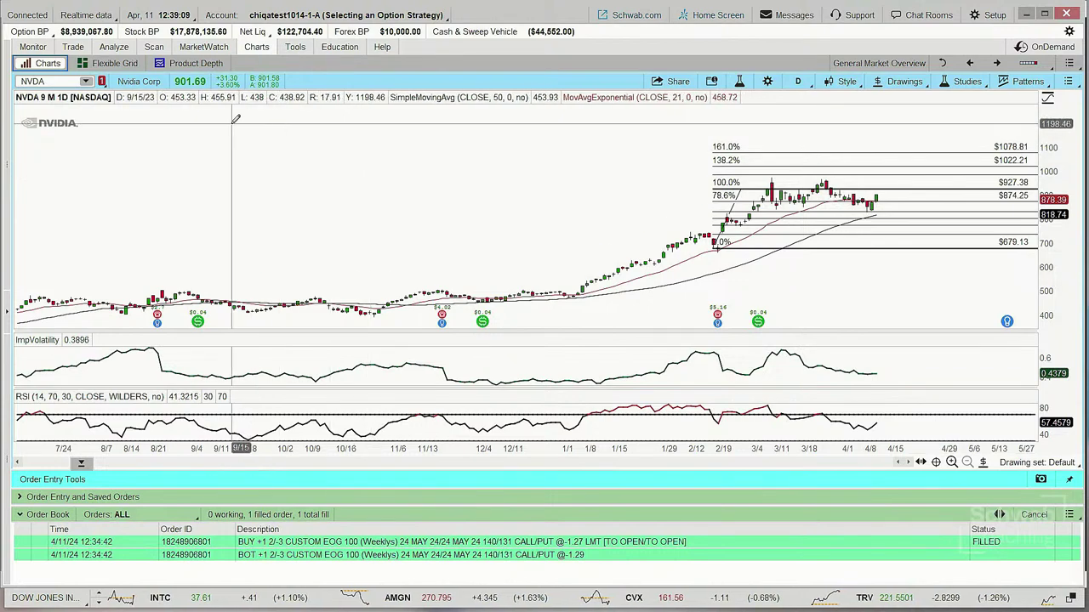
click(39, 50)
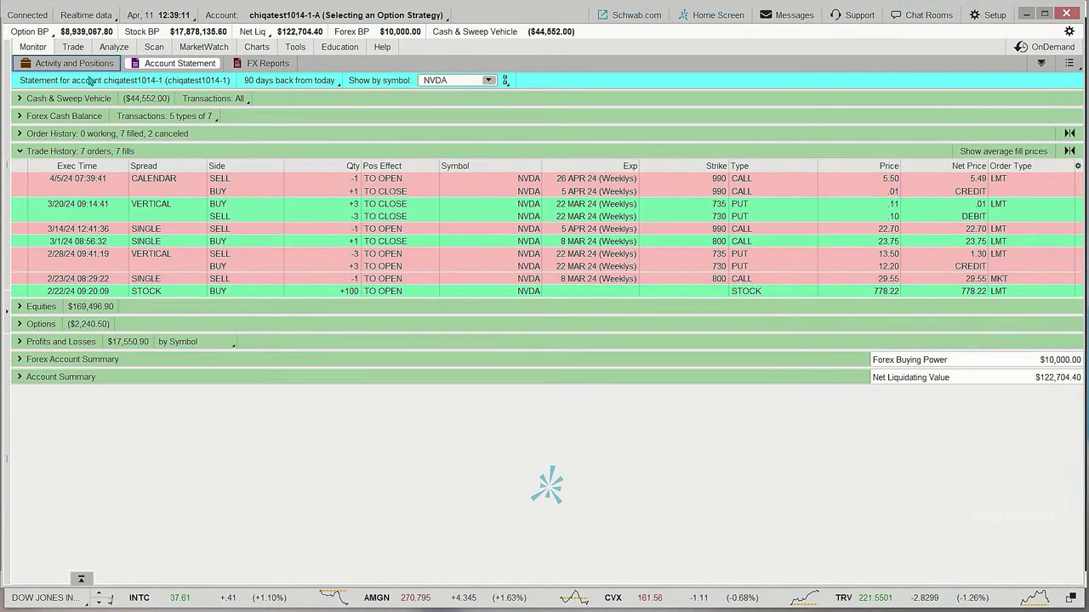
click(72, 62)
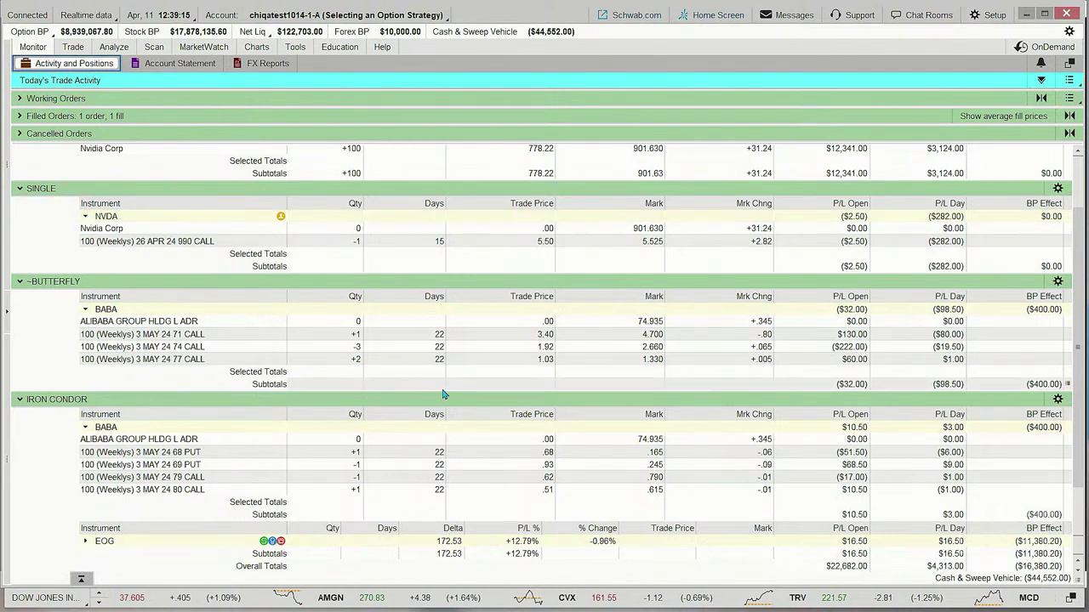
scroll(434, 385, down, 3)
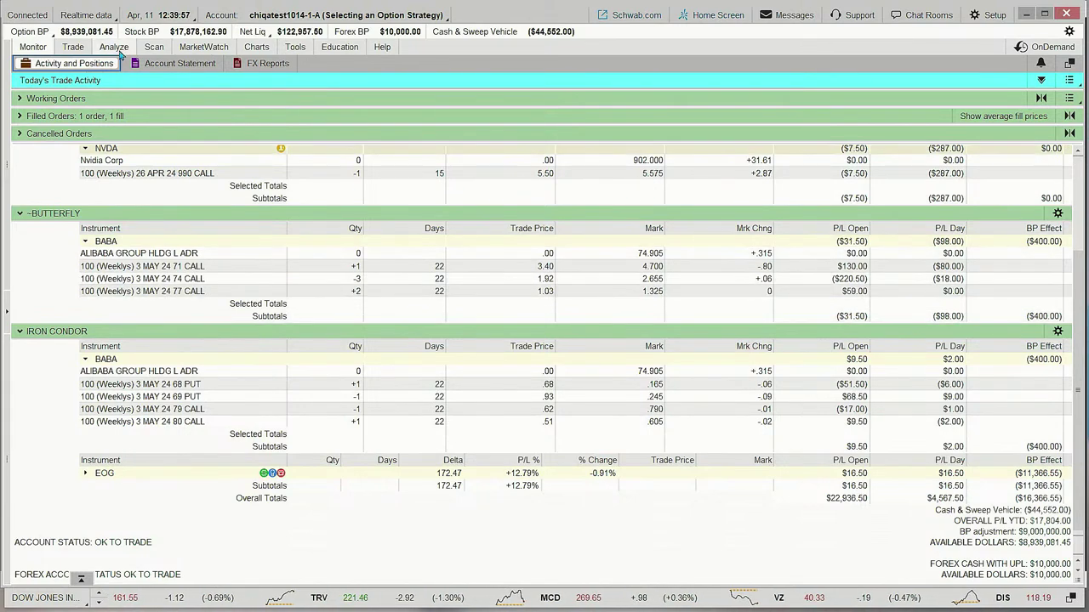
Open the risk profile analysis and load the symbol BABA.
click(111, 88)
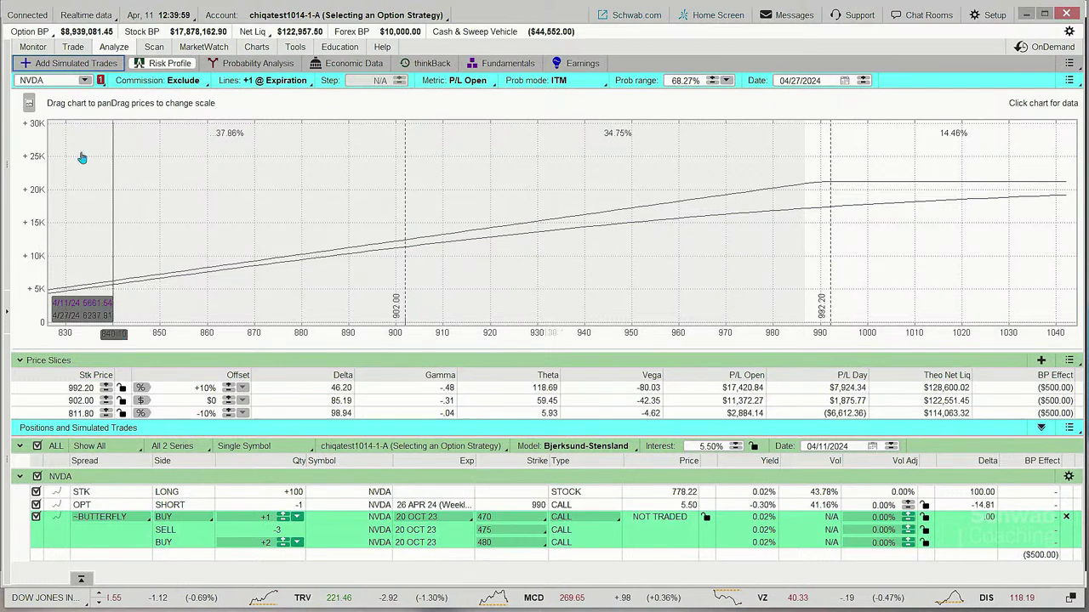
click(53, 81)
text(BABA)
key(Return)
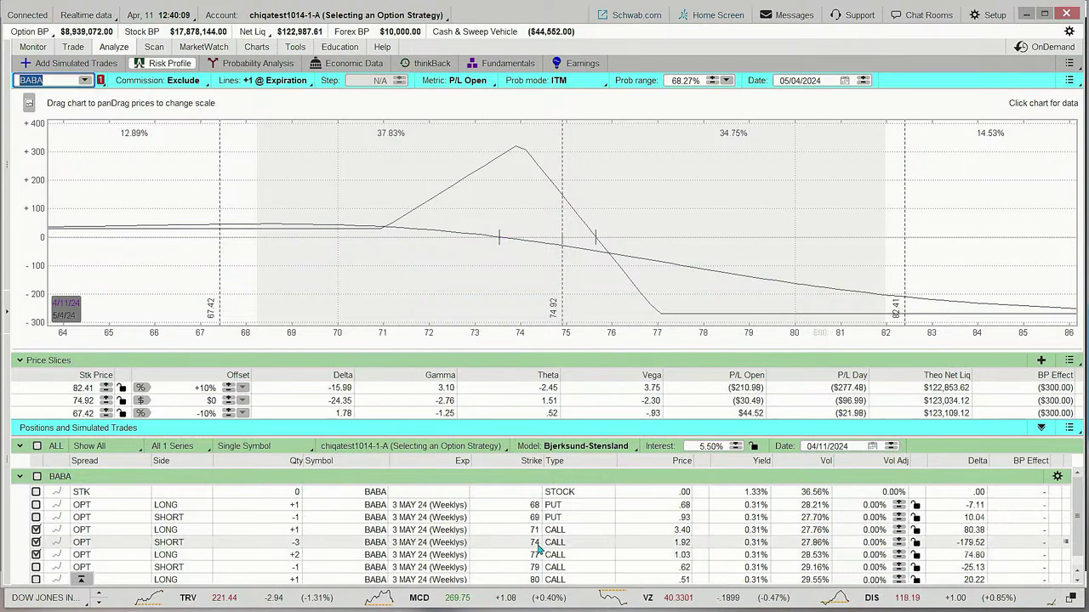
Open the simulated trades view for BABA, collapse its position list and expand the 19 APR 24 option chain.
click(76, 64)
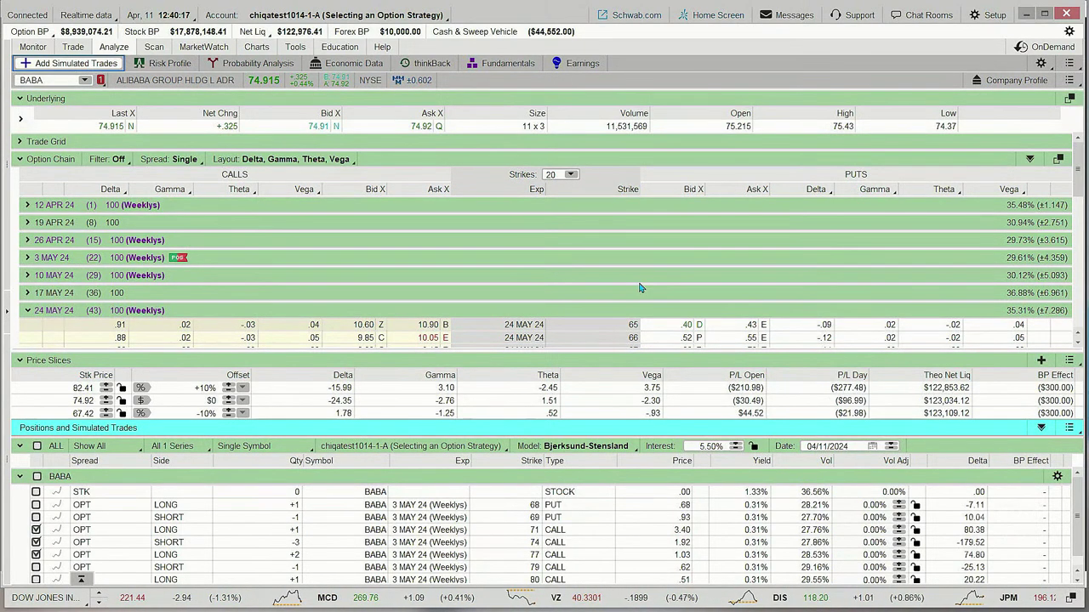
click(22, 478)
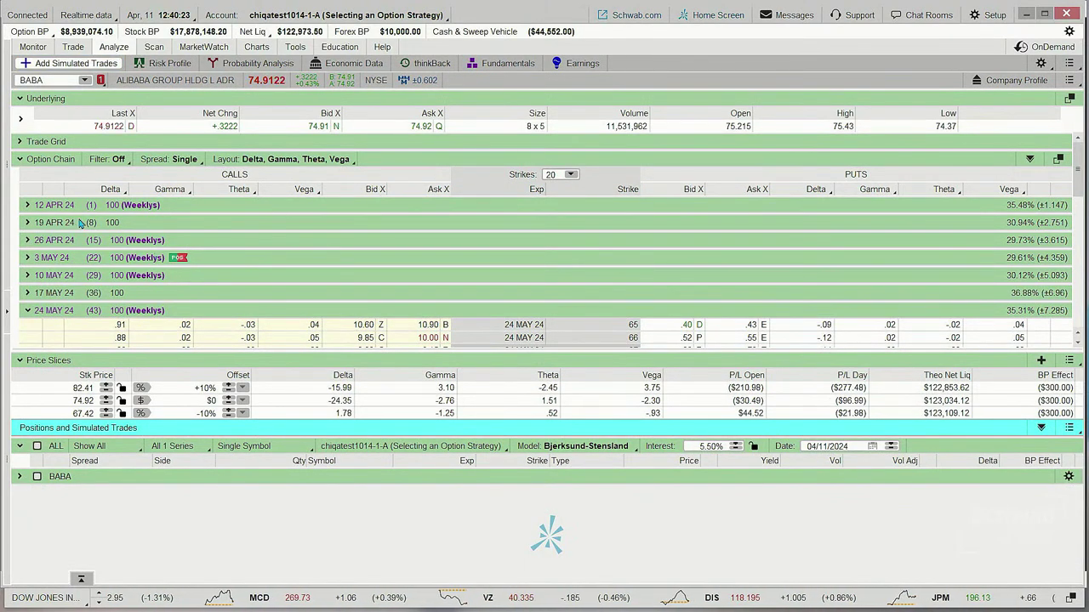
click(28, 223)
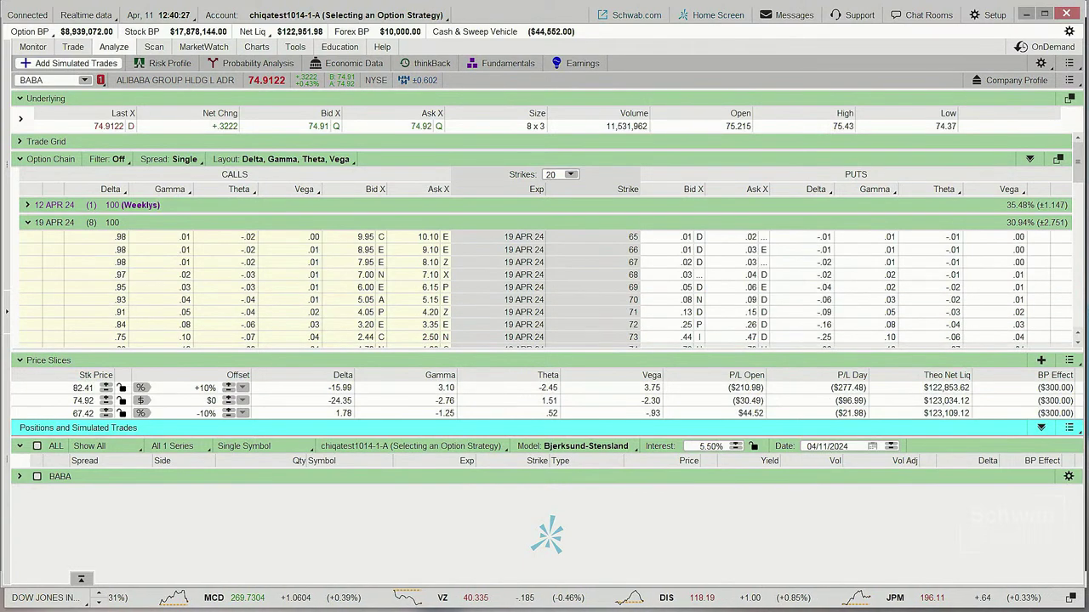
Simulate buying a 1 month x 3 strike unbalanced butterfly from the BABA 19 APR 24 74 call.
scroll(1079, 171, down, 3)
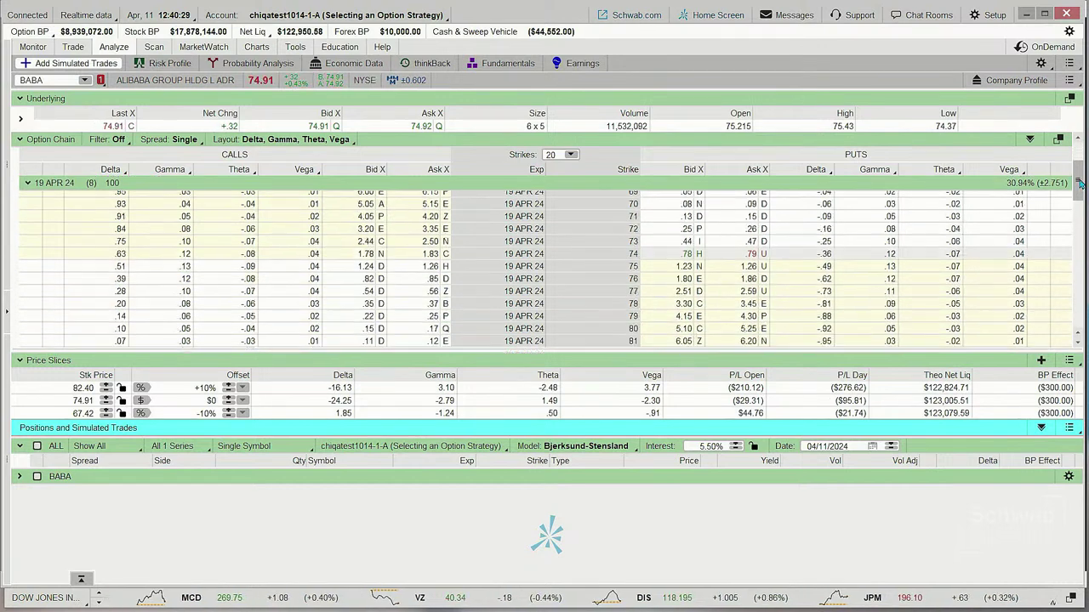
drag(1081, 173, 1078, 158)
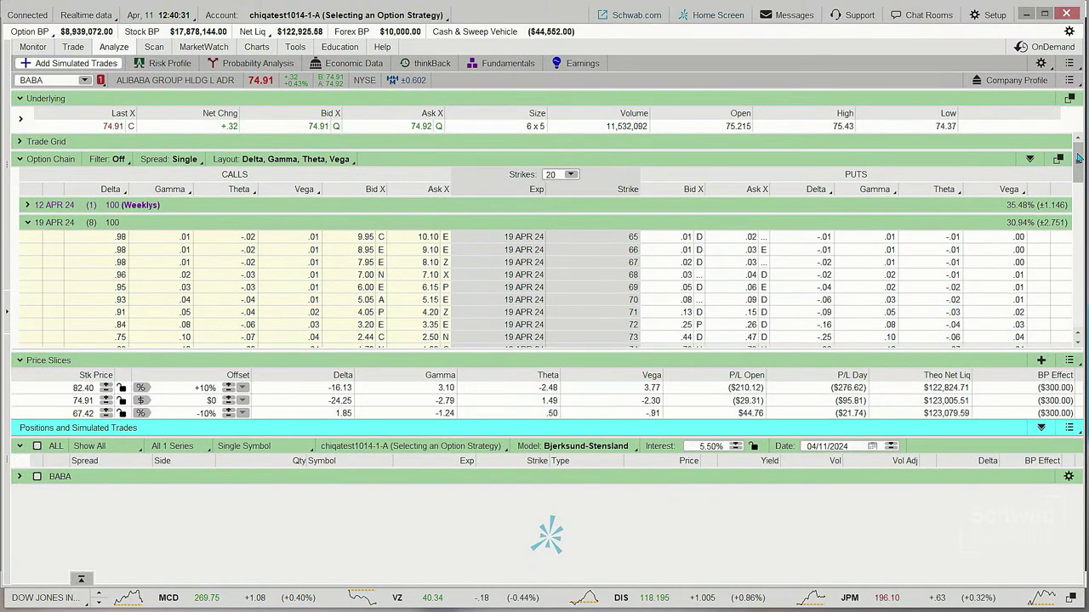
scroll(972, 238, down, 2)
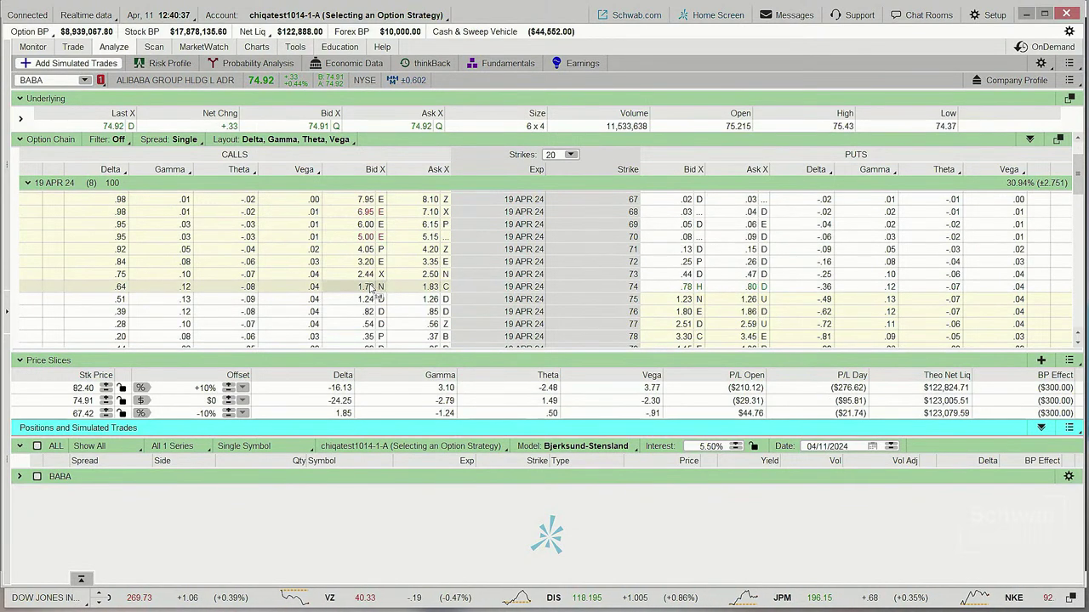
right_click(370, 288)
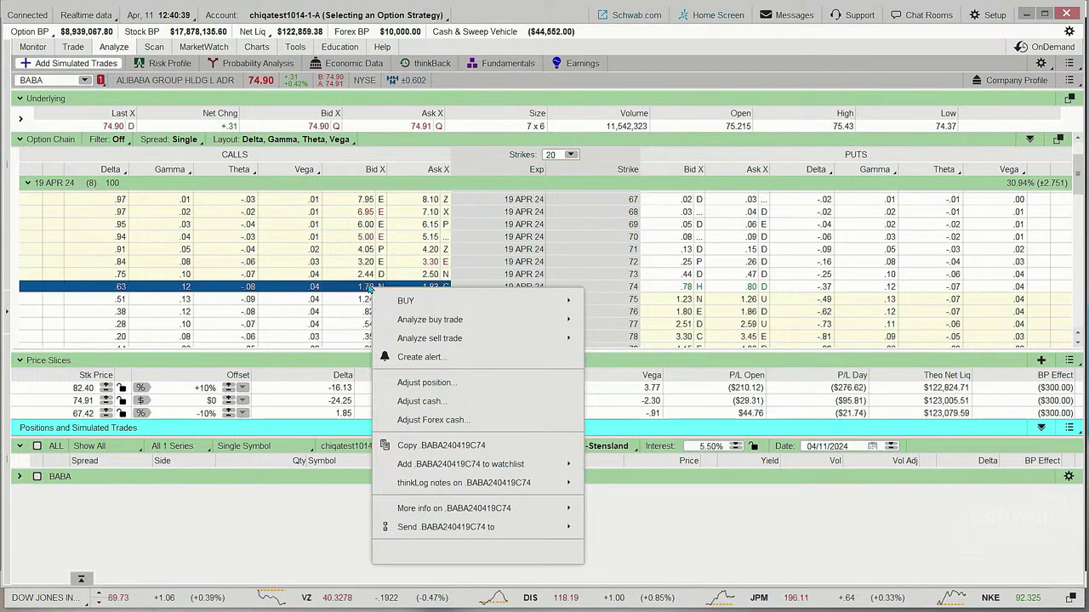
mouse_move(416, 320)
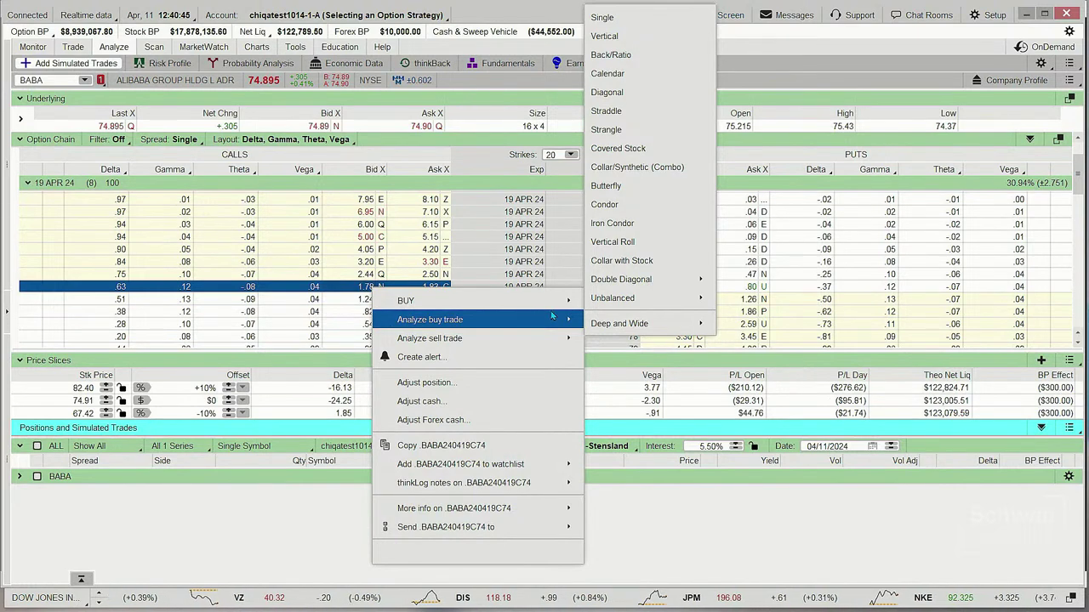
mouse_move(613, 324)
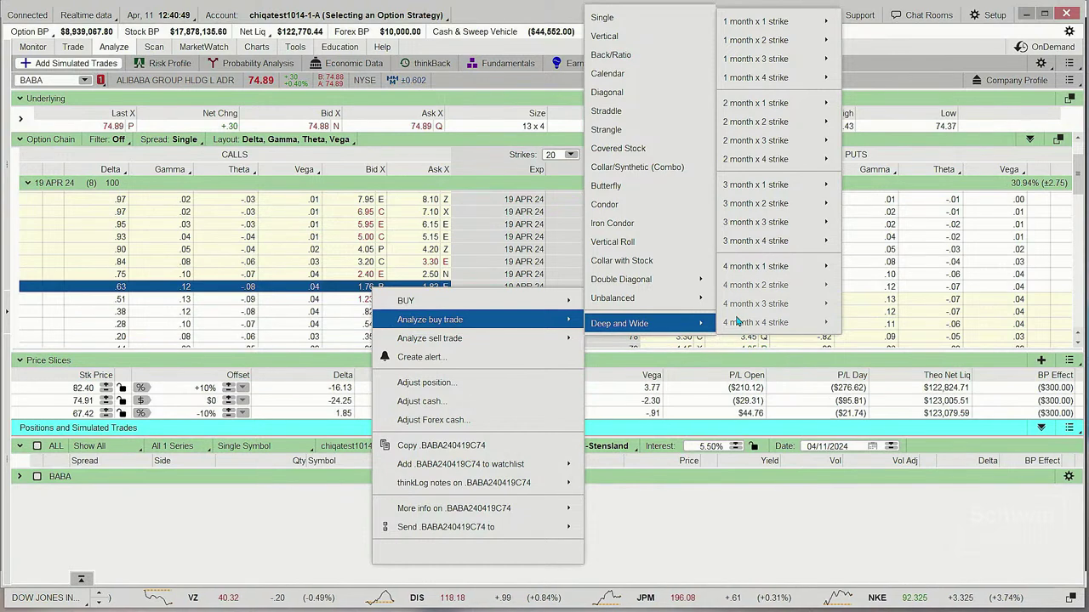
mouse_move(763, 60)
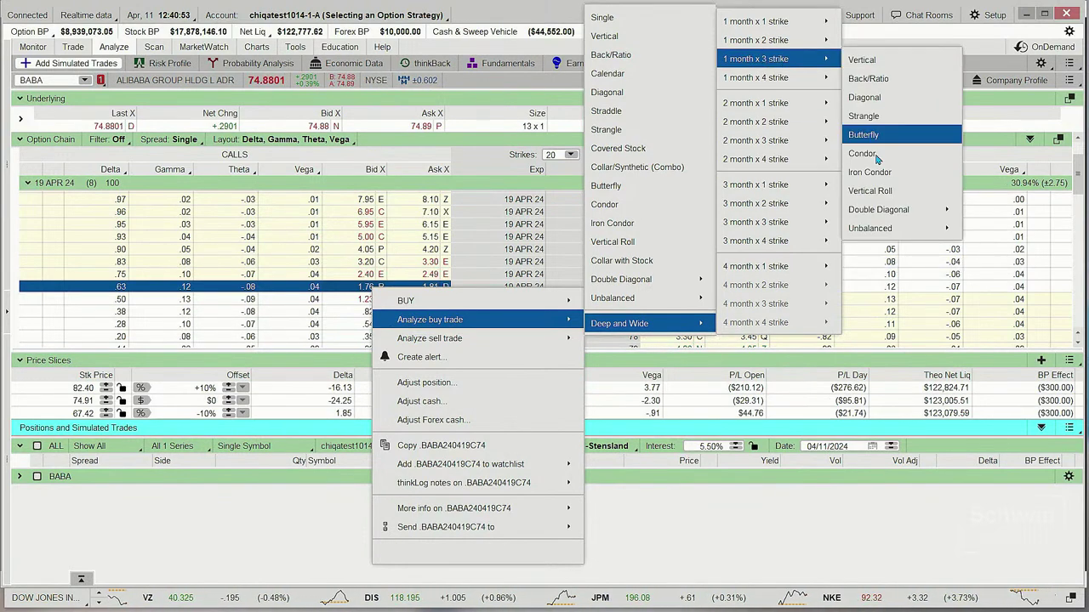
mouse_move(876, 229)
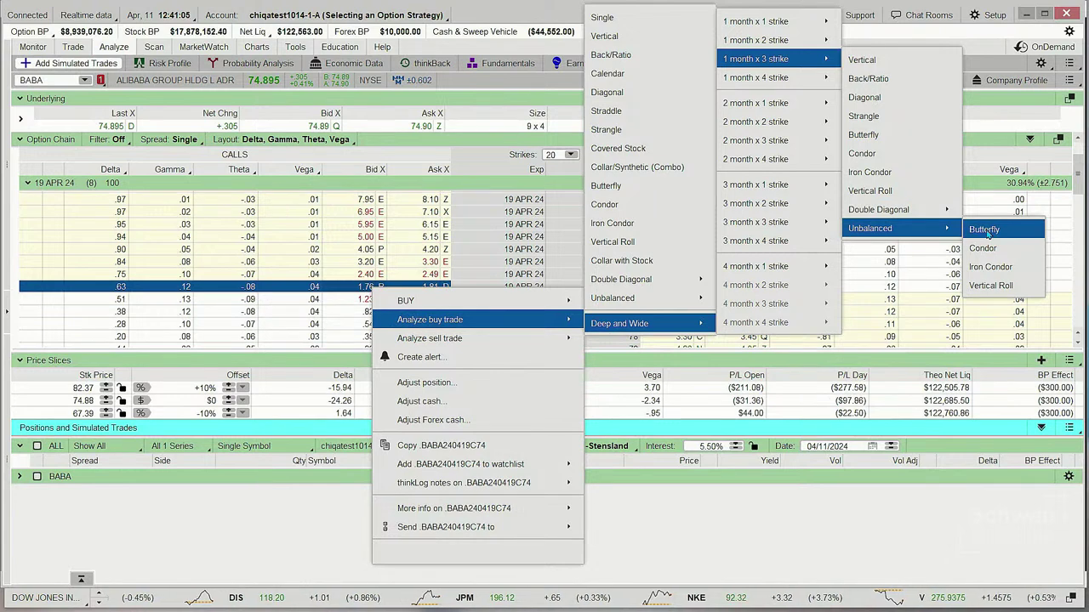
click(986, 230)
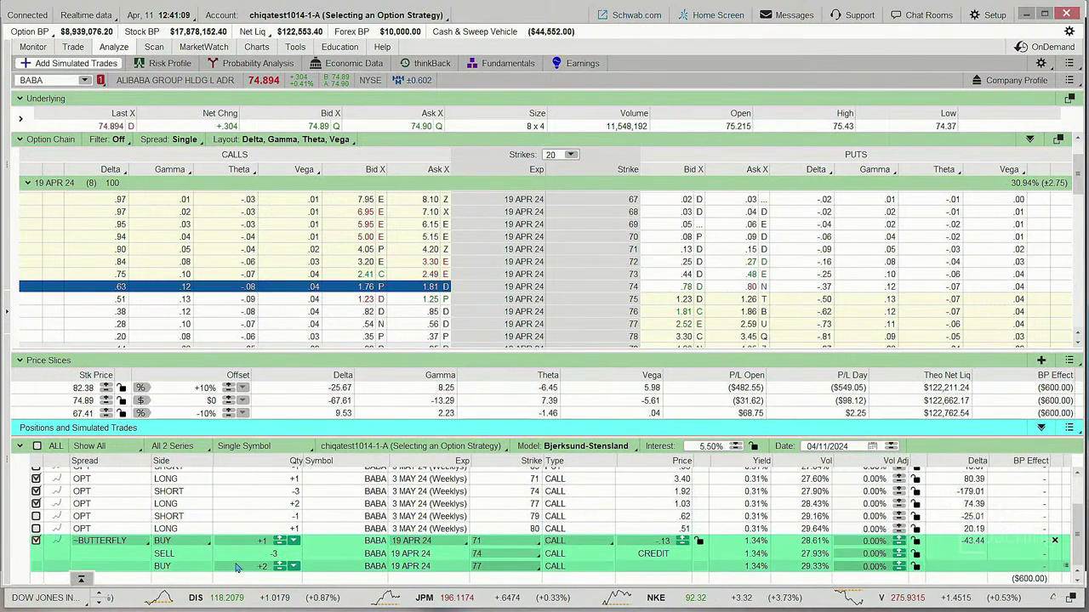
click(279, 563)
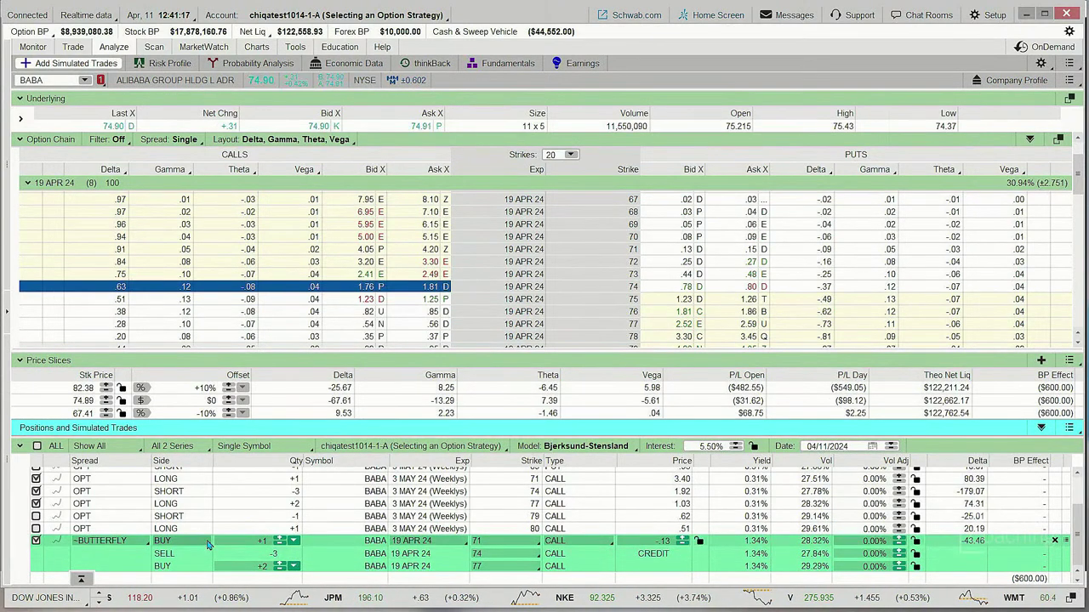
Delete the simulated 19 APR 24 BABA butterfly and switch to the PowerPoint slide show on option strategy types.
right_click(138, 543)
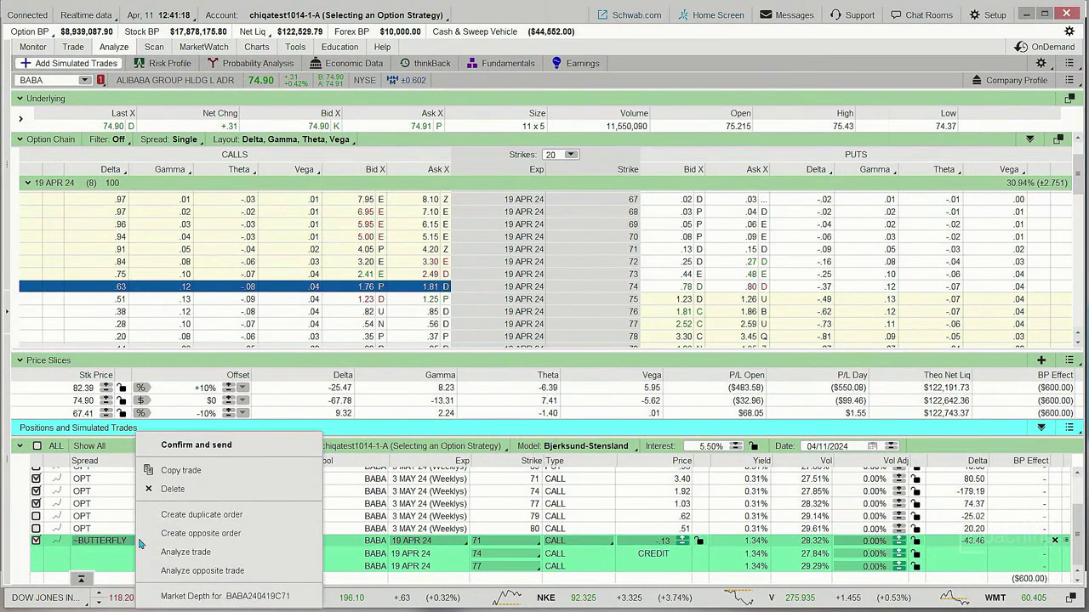
click(169, 491)
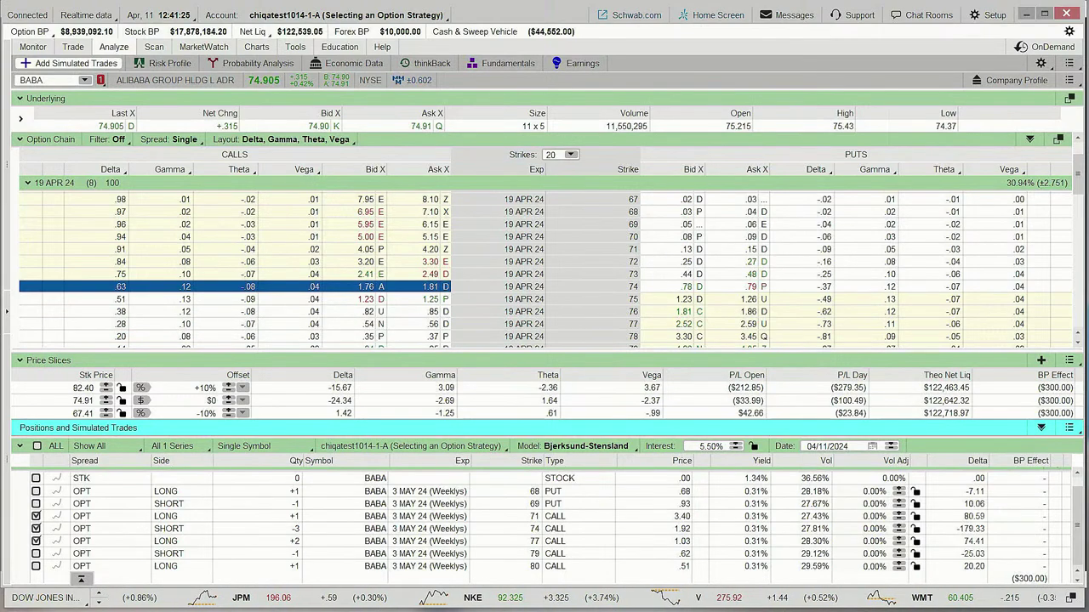
key(alt+Tab)
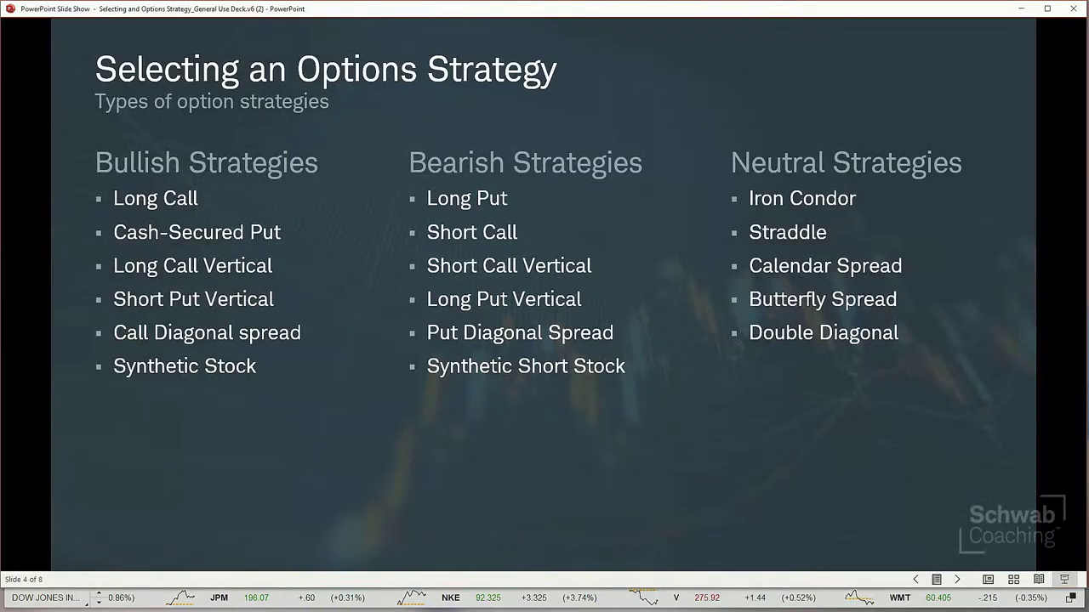